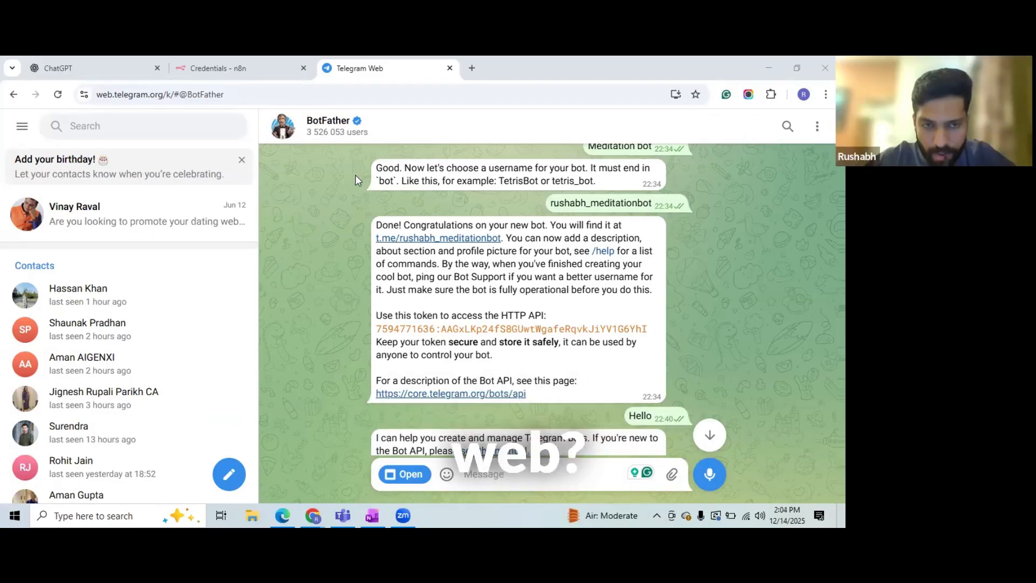
pyautogui.click(129, 95)
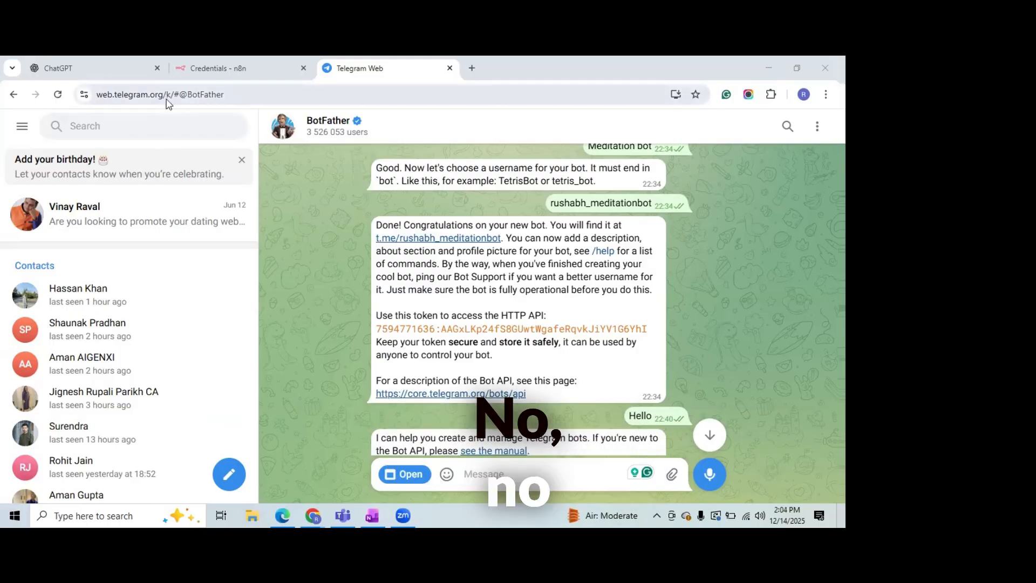
pyautogui.moveTo(98, 94); pyautogui.dragTo(182, 92)
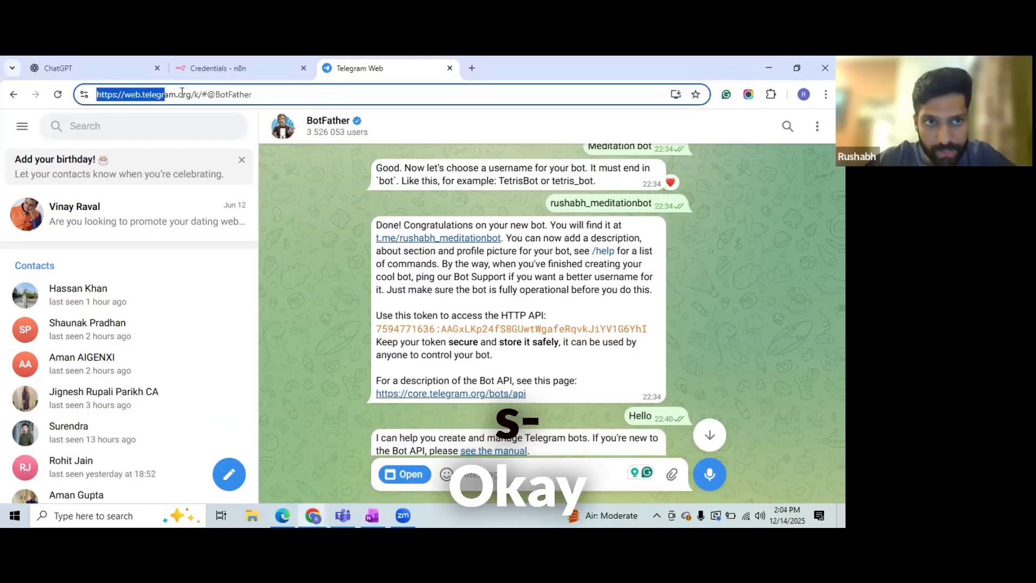
pyautogui.rightClick(188, 95)
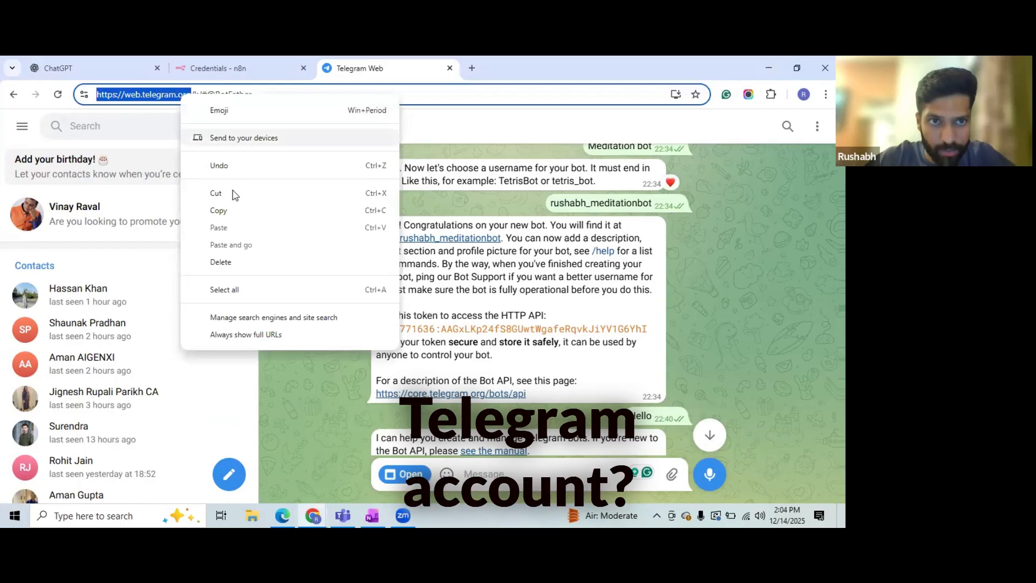
pyautogui.click(690, 205)
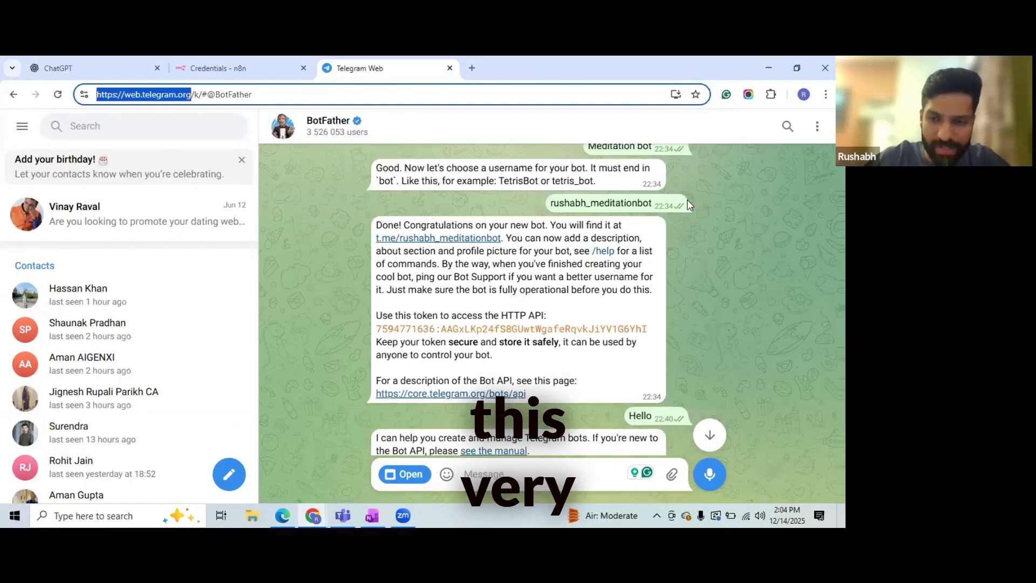
pyautogui.click(398, 457)
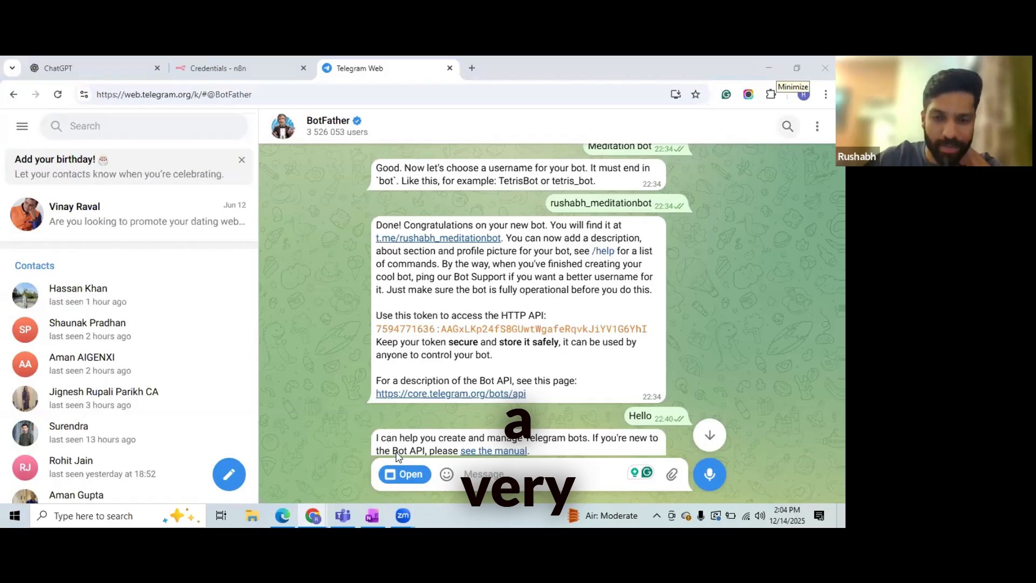
pyautogui.click(777, 69)
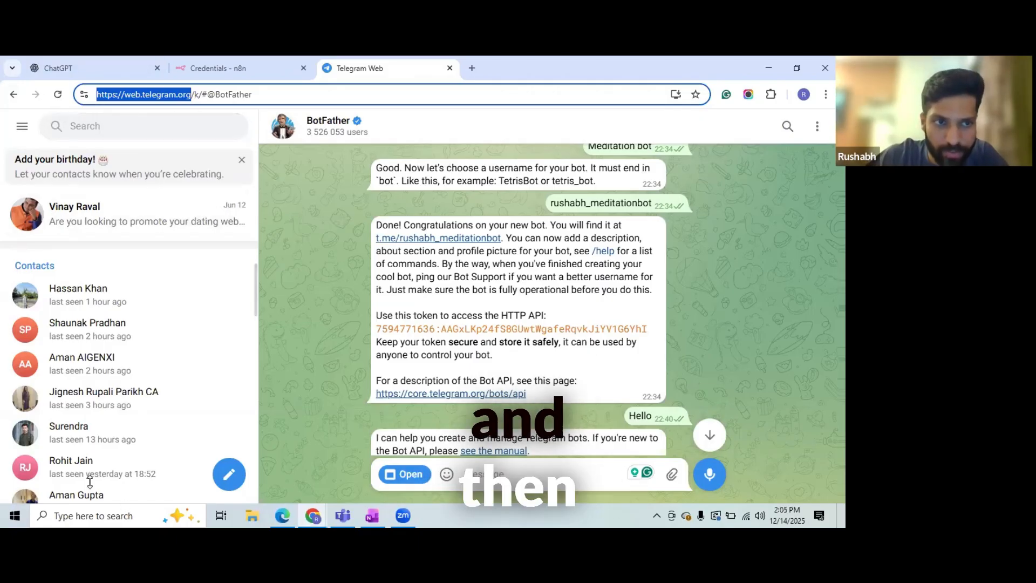
# - Find BotFather through the chat search and open its conversation
pyautogui.scroll(10, 173, 221)
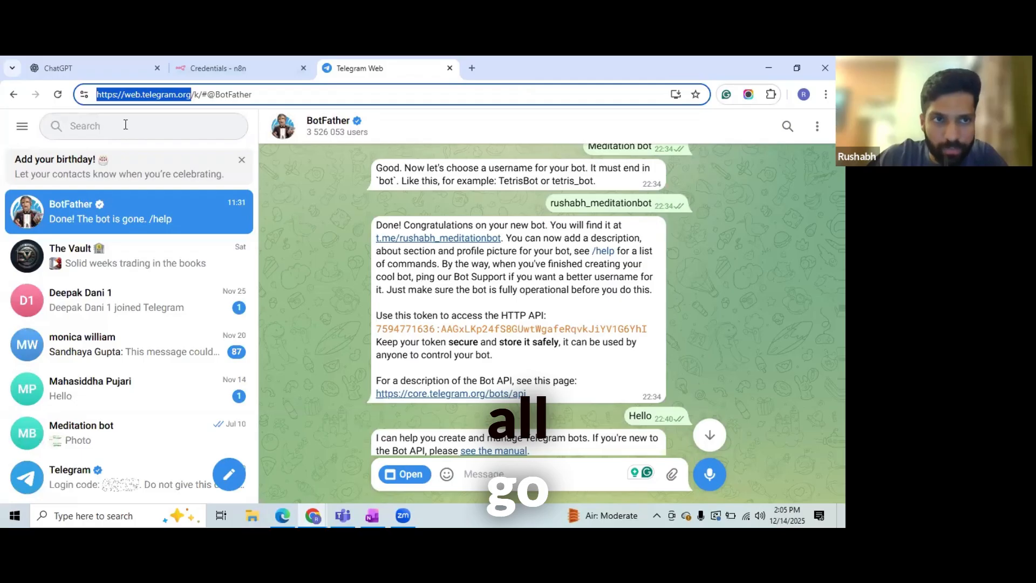
pyautogui.click(86, 127)
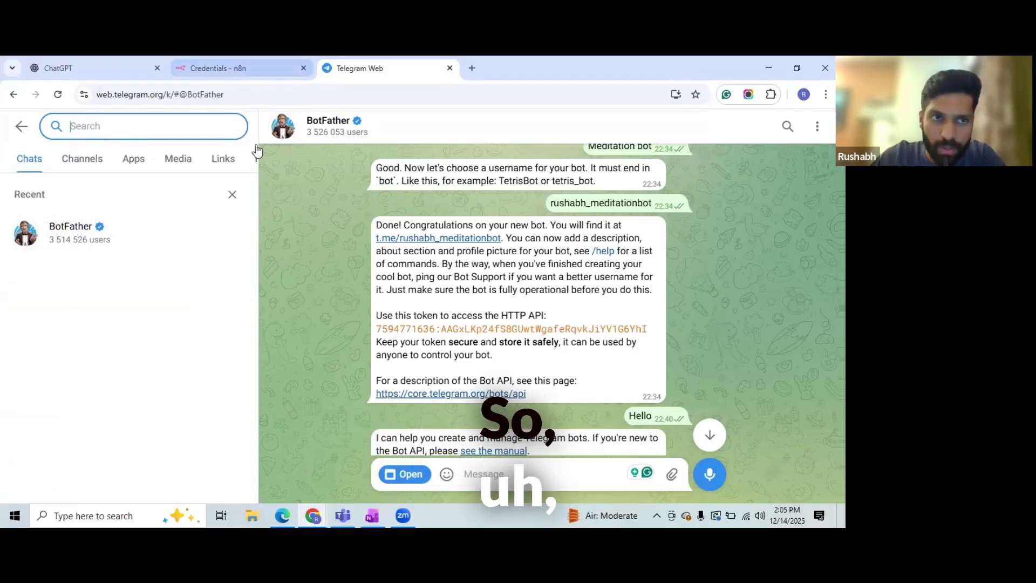
pyautogui.click(96, 240)
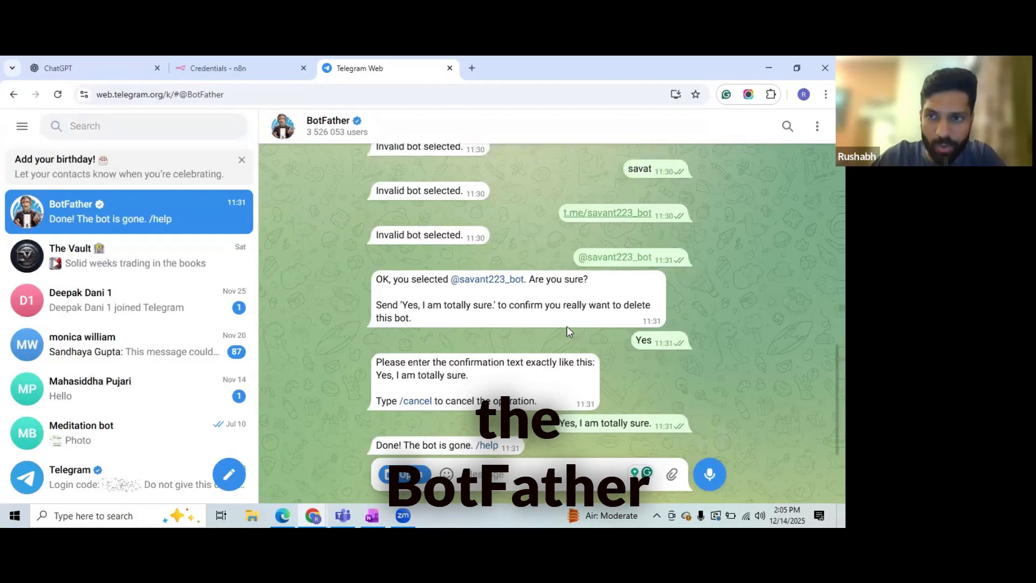
pyautogui.doubleClick(527, 288)
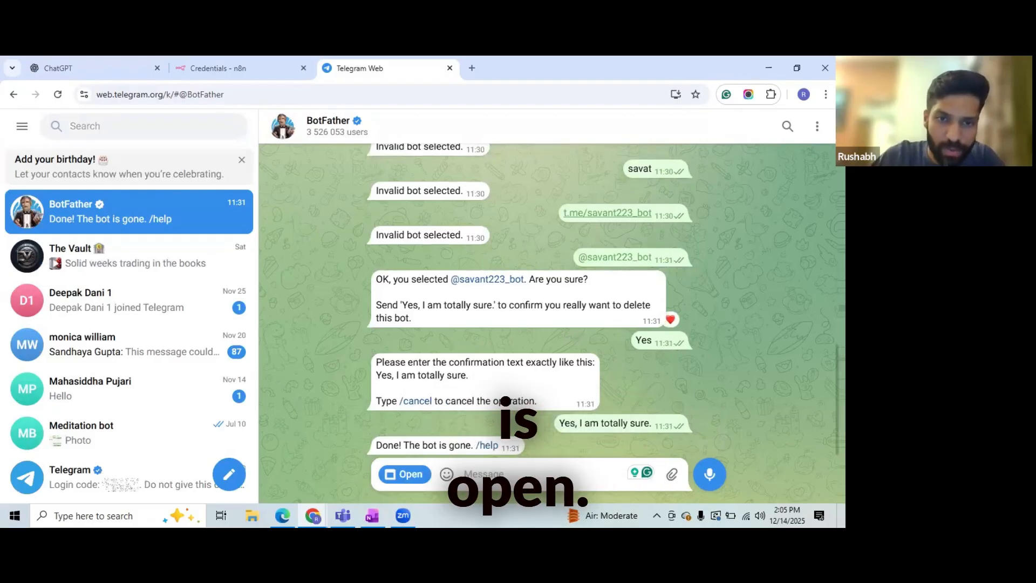
pyautogui.click(487, 176)
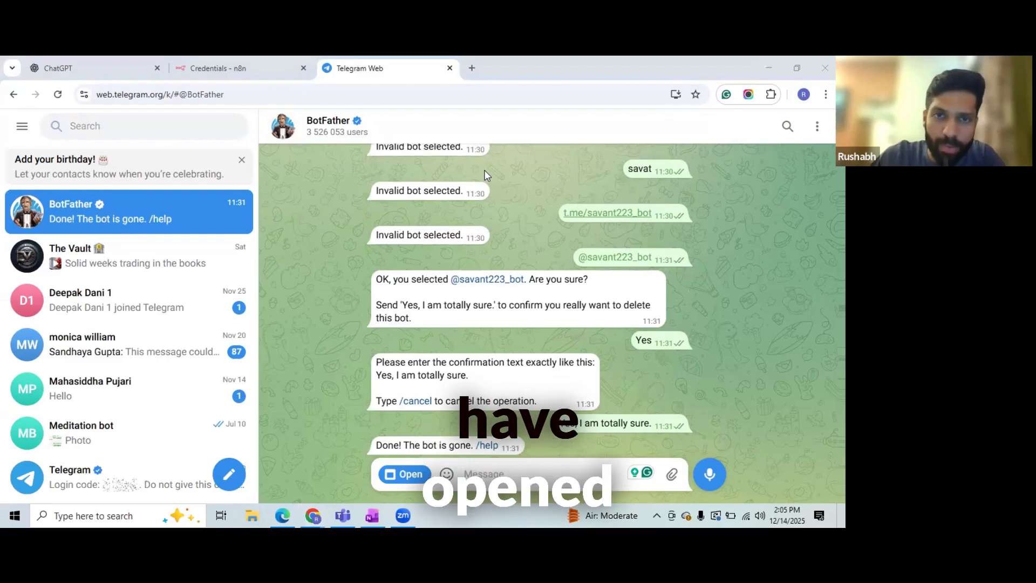
# - Review BotFather's introduction and its list of bot commands at the start of the conversation
pyautogui.scroll(15, 445, 221)
pyautogui.scroll(4, 451, 206)
pyautogui.scroll(-4, 454, 196)
pyautogui.scroll(1, 452, 196)
pyautogui.scroll(-1, 449, 197)
pyautogui.scroll(1, 452, 200)
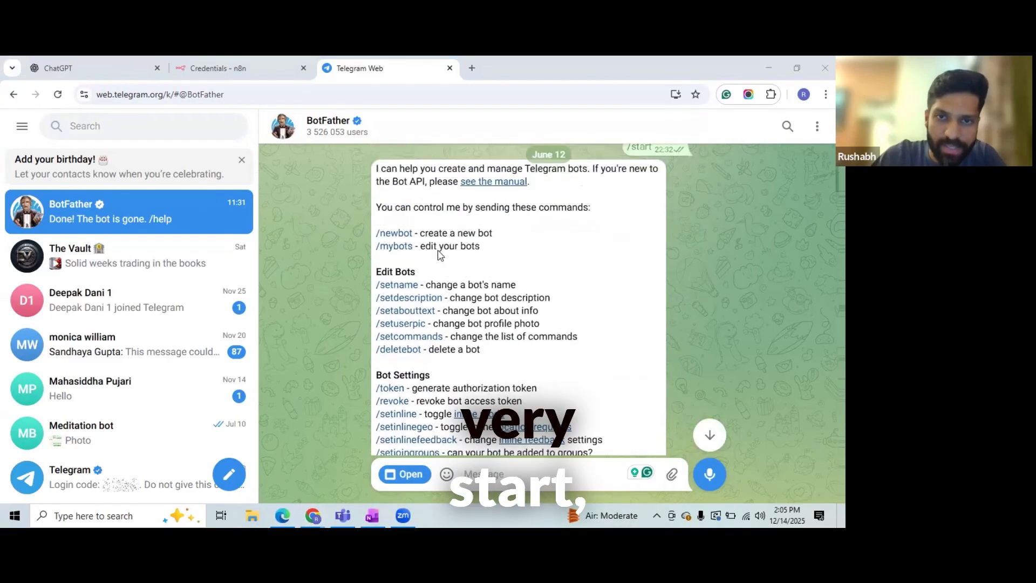
pyautogui.scroll(-2, 446, 207)
pyautogui.scroll(5, 448, 222)
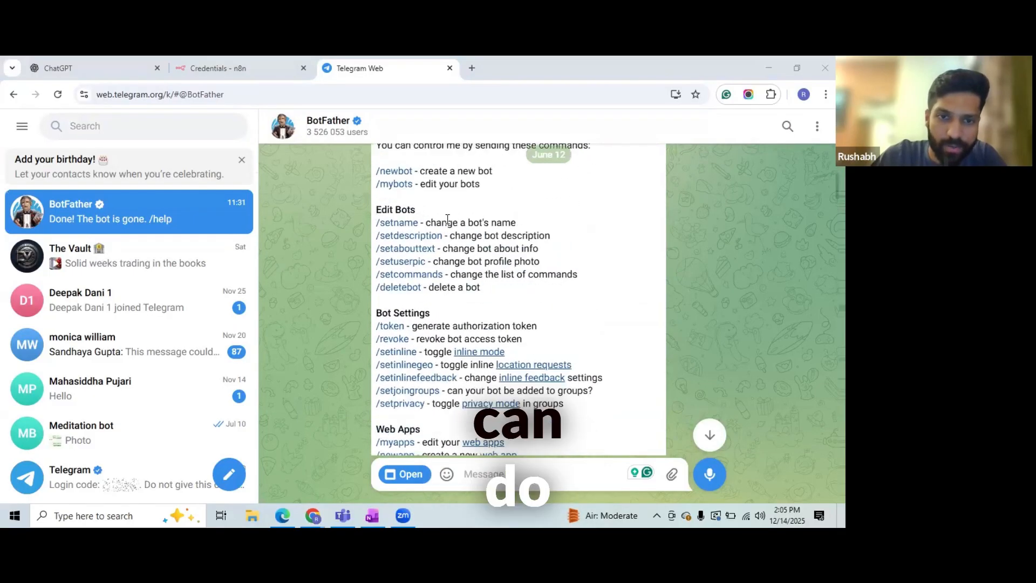
pyautogui.scroll(-3, 448, 225)
pyautogui.scroll(-5, 447, 226)
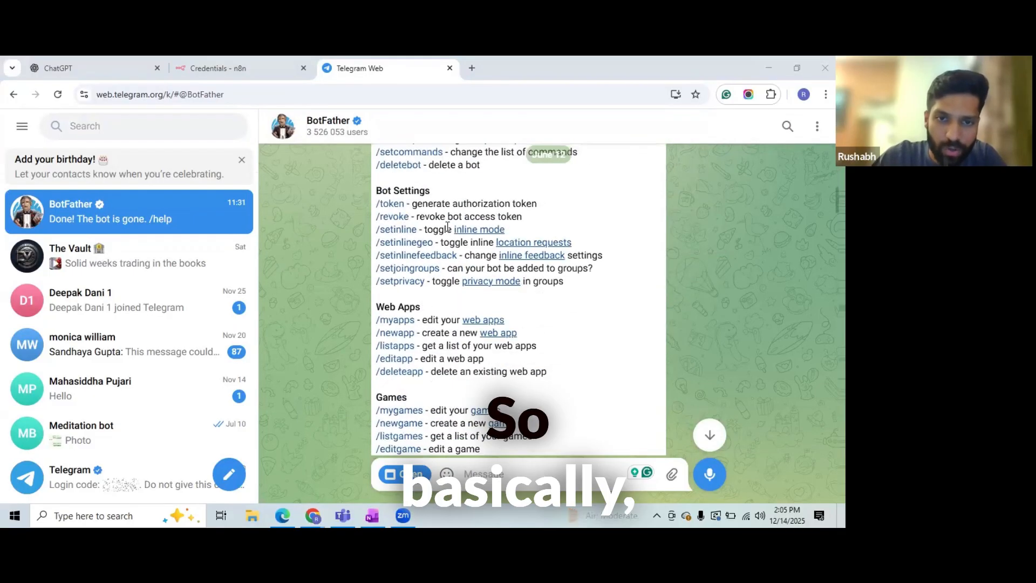
pyautogui.scroll(2, 485, 235)
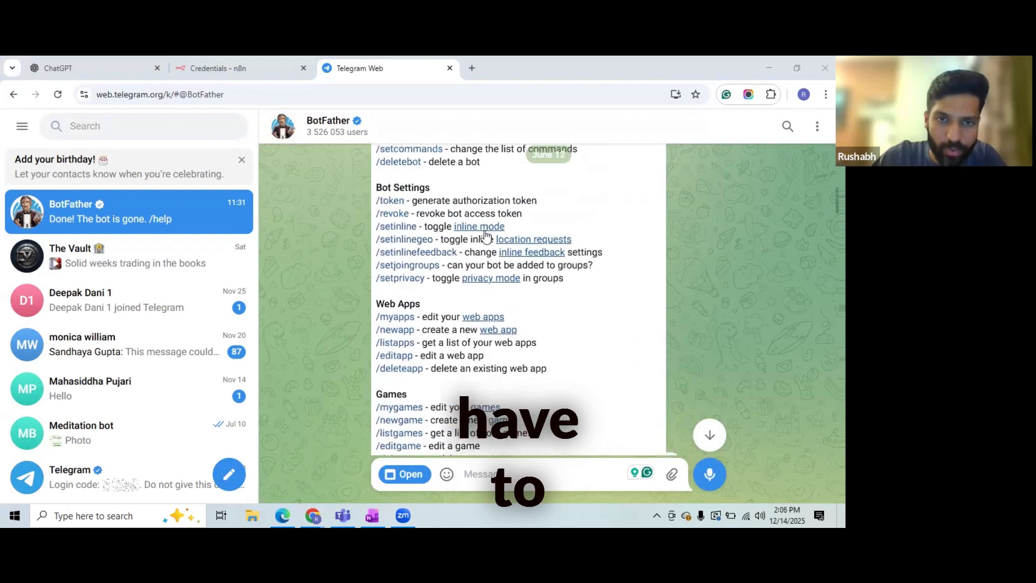
pyautogui.scroll(4, 483, 233)
pyautogui.scroll(-5, 483, 234)
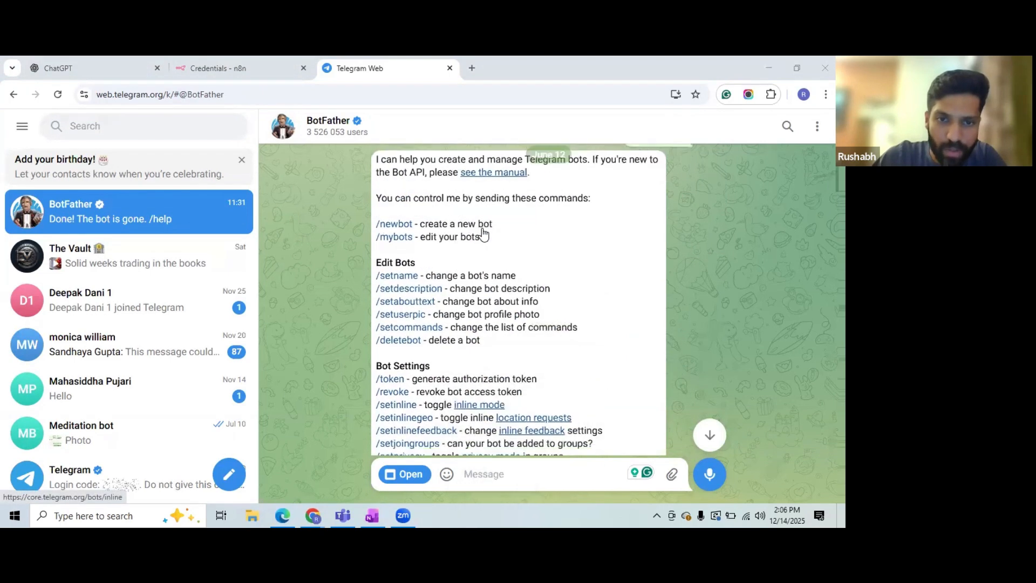
pyautogui.scroll(-3, 483, 233)
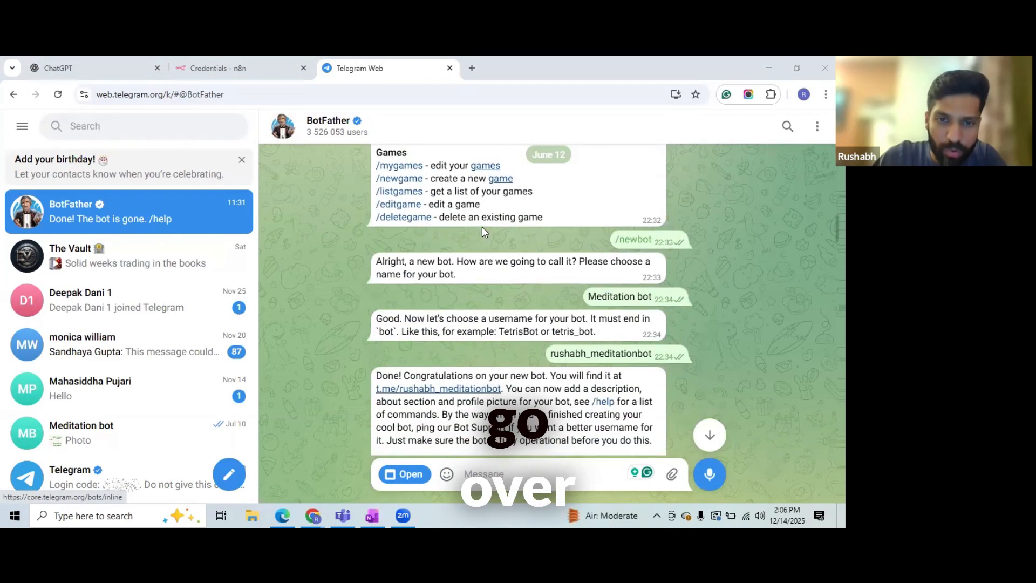
pyautogui.scroll(6, 483, 230)
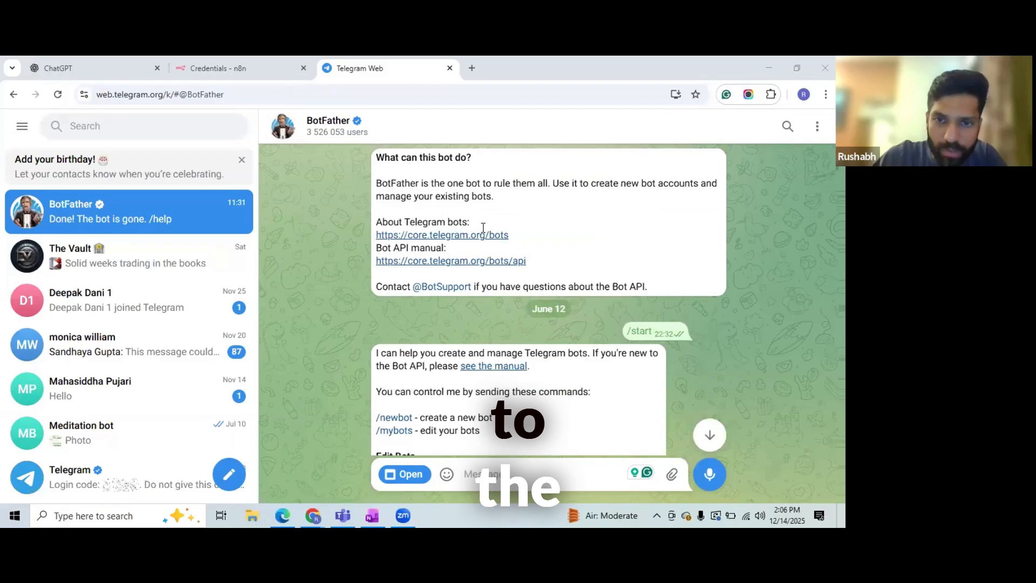
pyautogui.scroll(-5, 479, 254)
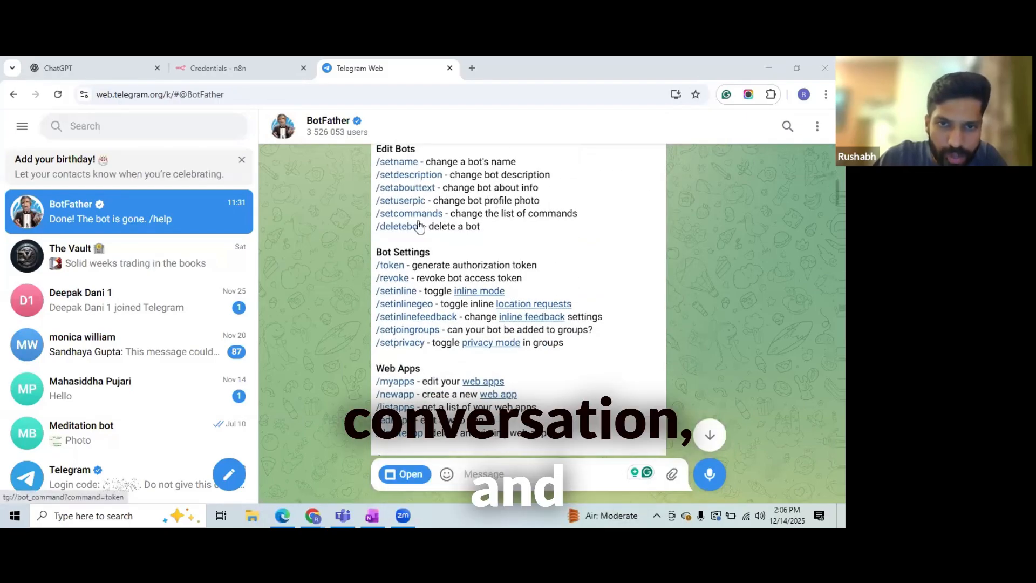
pyautogui.scroll(2, 426, 222)
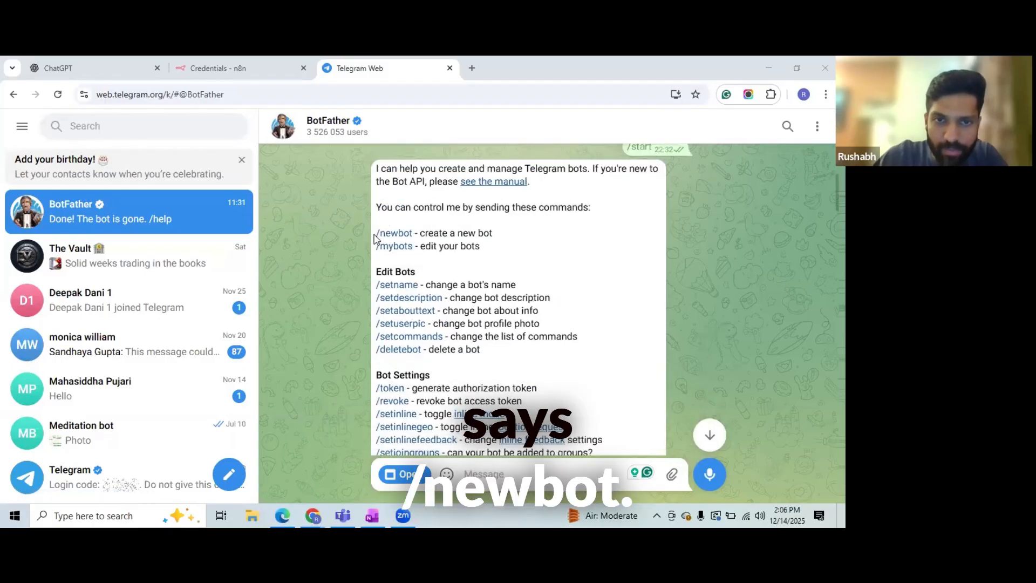
# - Copy the /newbot command from BotFather's command list and send it in the chat
pyautogui.moveTo(377, 233); pyautogui.dragTo(402, 232)
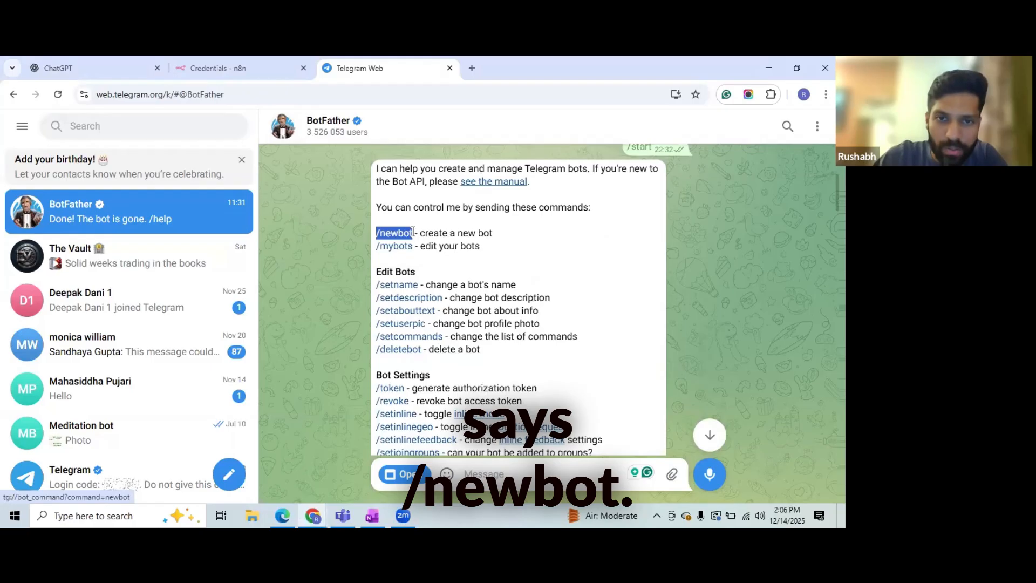
pyautogui.rightClick(409, 237)
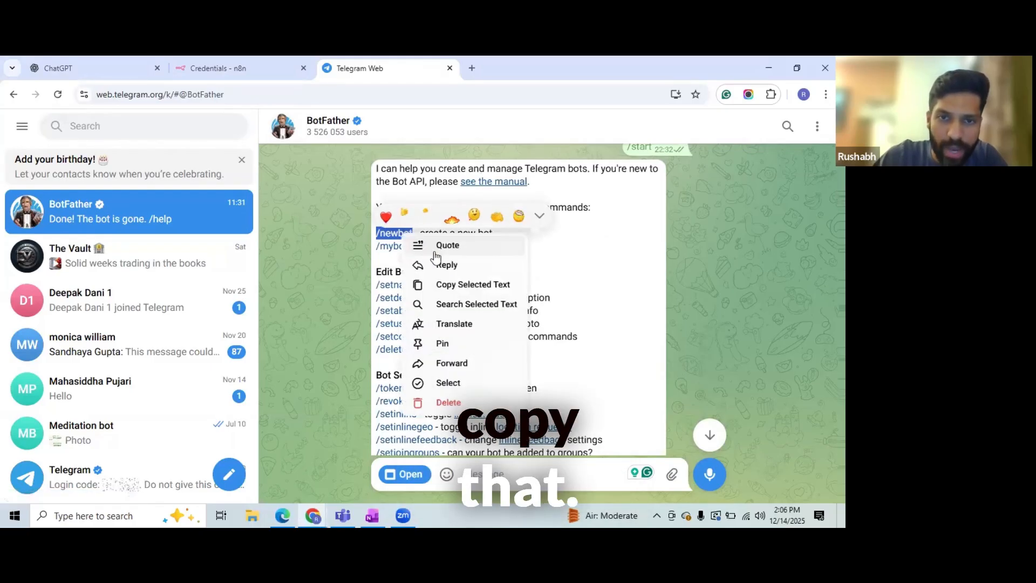
pyautogui.click(462, 286)
pyautogui.moveTo(413, 233); pyautogui.dragTo(376, 233)
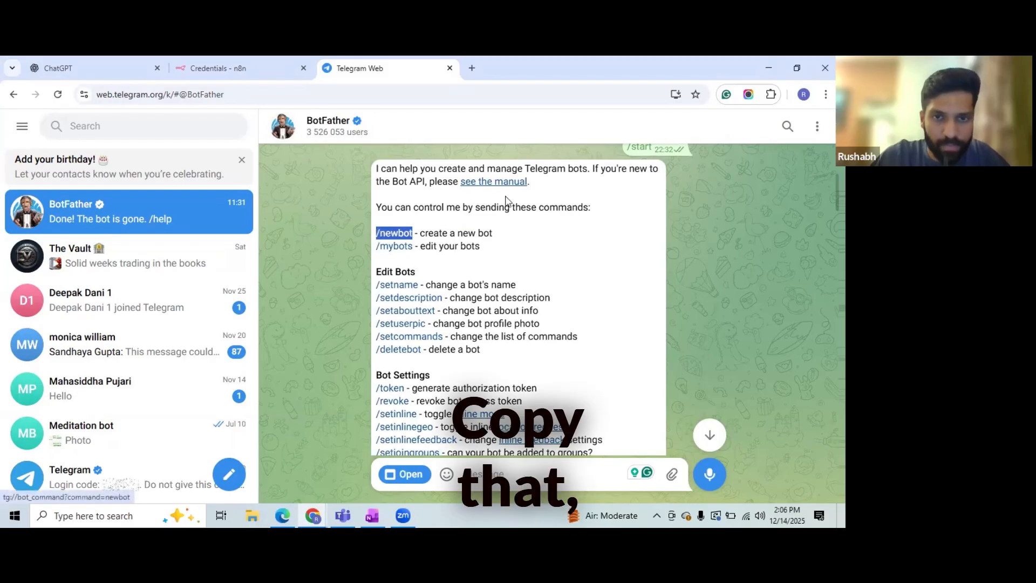
pyautogui.scroll(-20, 567, 443)
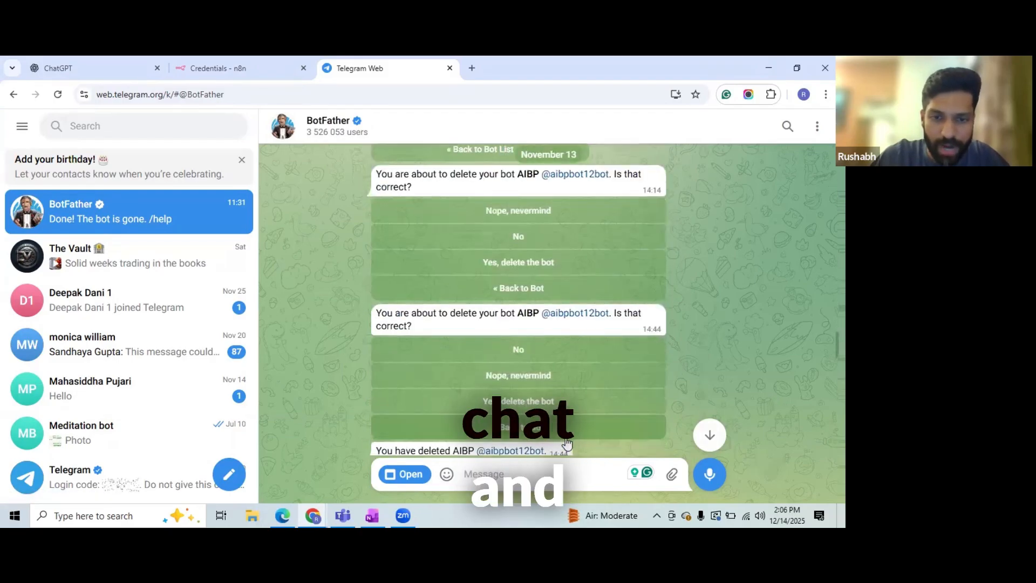
pyautogui.click(513, 475)
pyautogui.hotkey('ctrl', 'v')
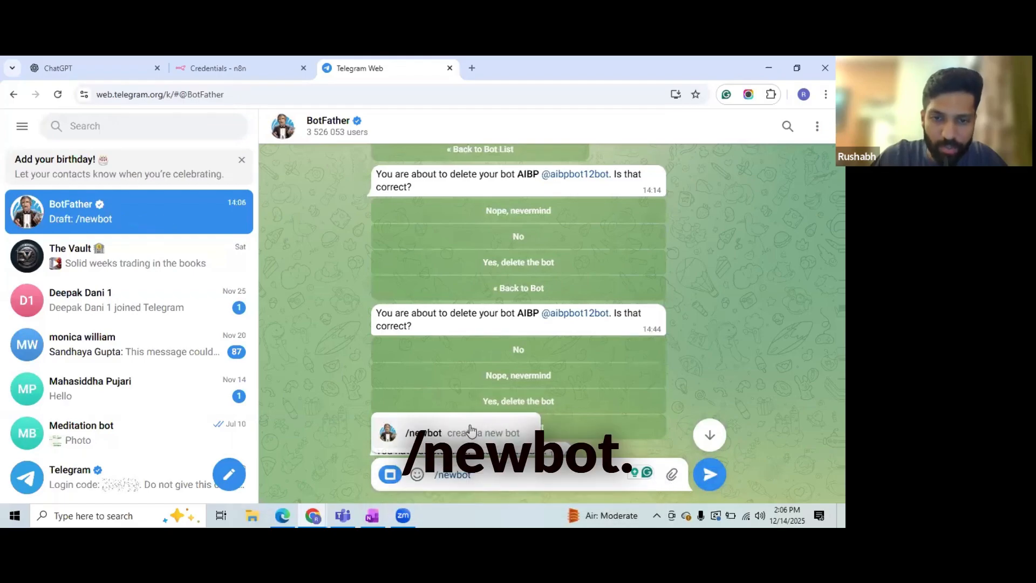
pyautogui.press('Return')
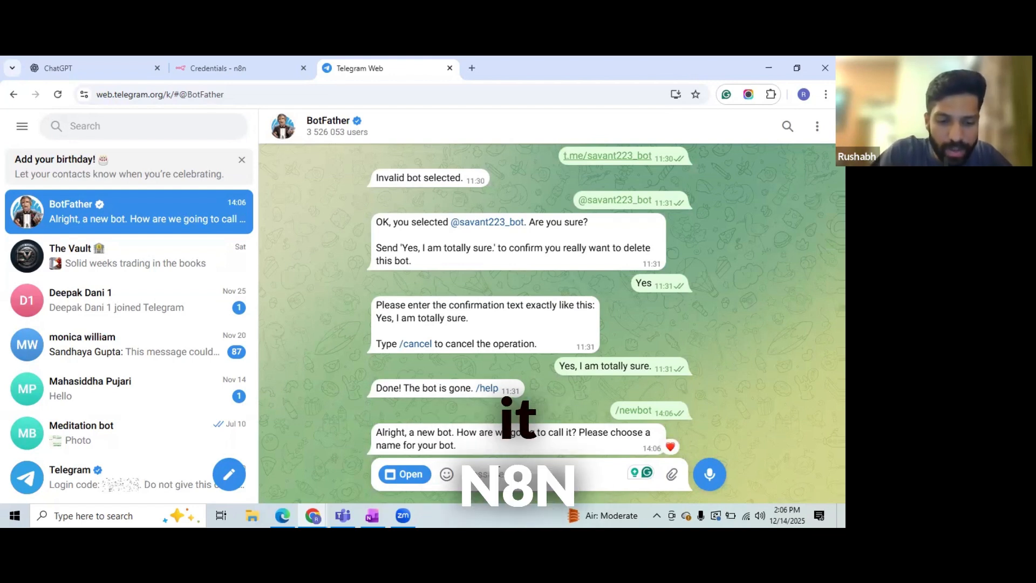
# - Send n8nTelegrambot to BotFather as the new bot's name
pyautogui.write('n8nTelegr')
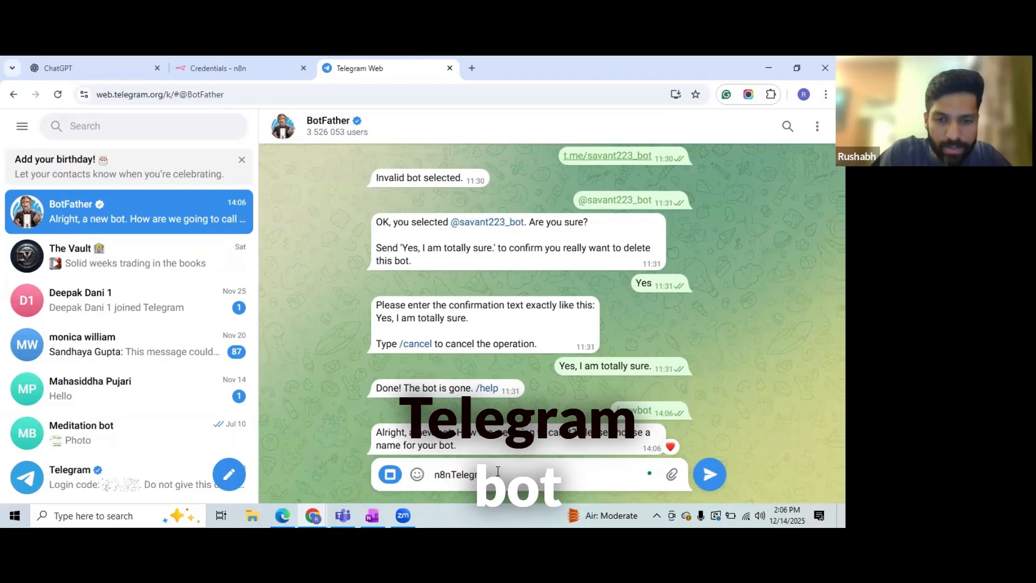
pyautogui.write('ambot')
pyautogui.press('Return')
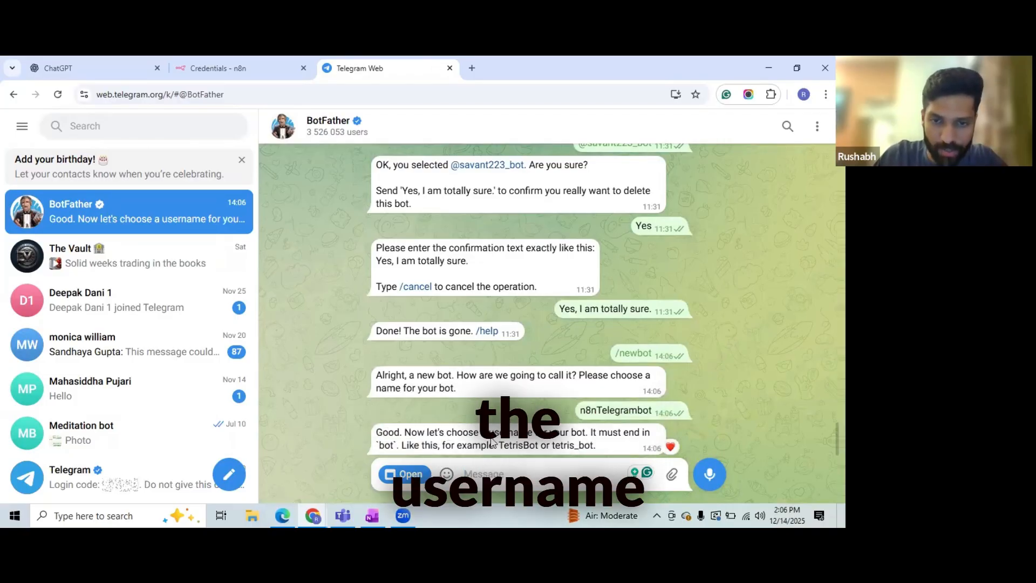
# - Try to register n8nTelegrambot_bot as the username, reusing the bot's name with the suffix _bot
pyautogui.moveTo(570, 451); pyautogui.dragTo(590, 451)
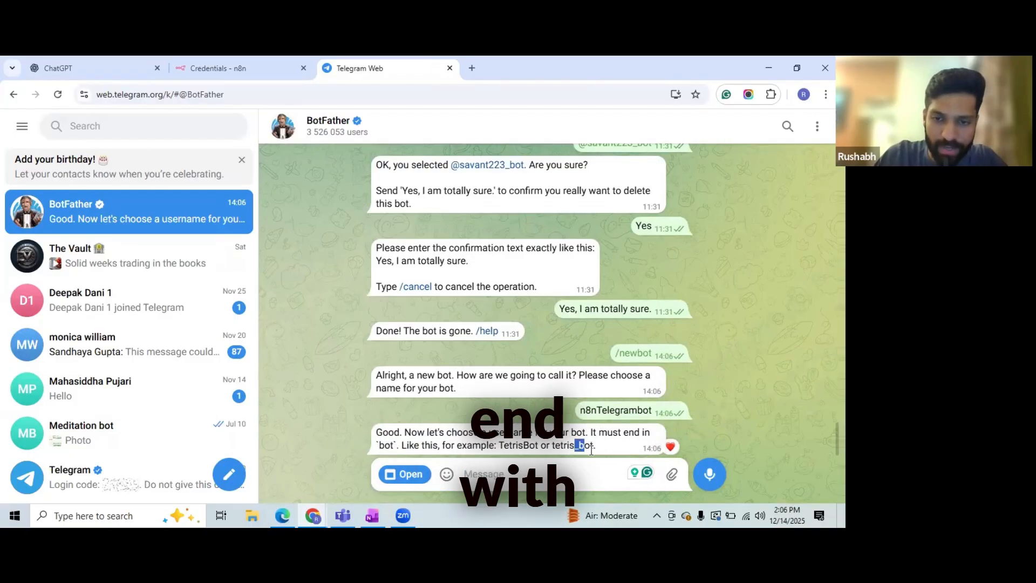
pyautogui.moveTo(580, 414); pyautogui.dragTo(617, 415)
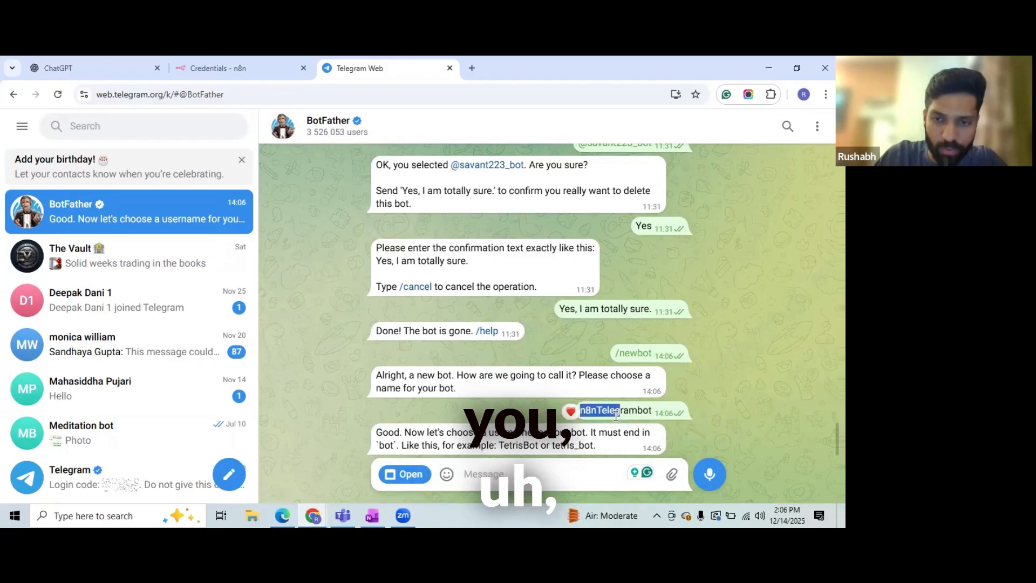
pyautogui.hotkey('ctrl', 'c')
pyautogui.click(562, 474)
pyautogui.hotkey('ctrl', 'v')
pyautogui.write('_bo')
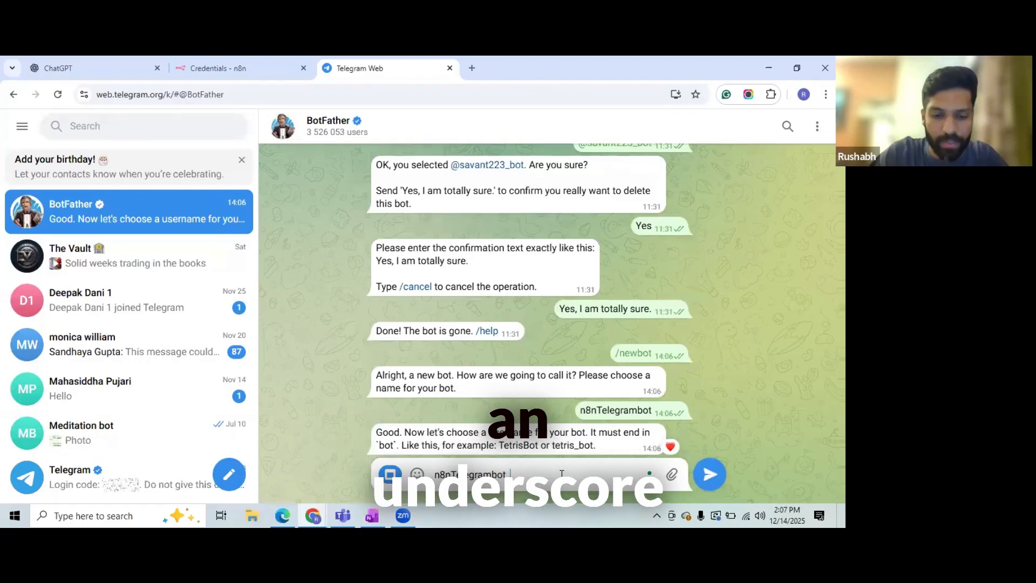
pyautogui.press('Return')
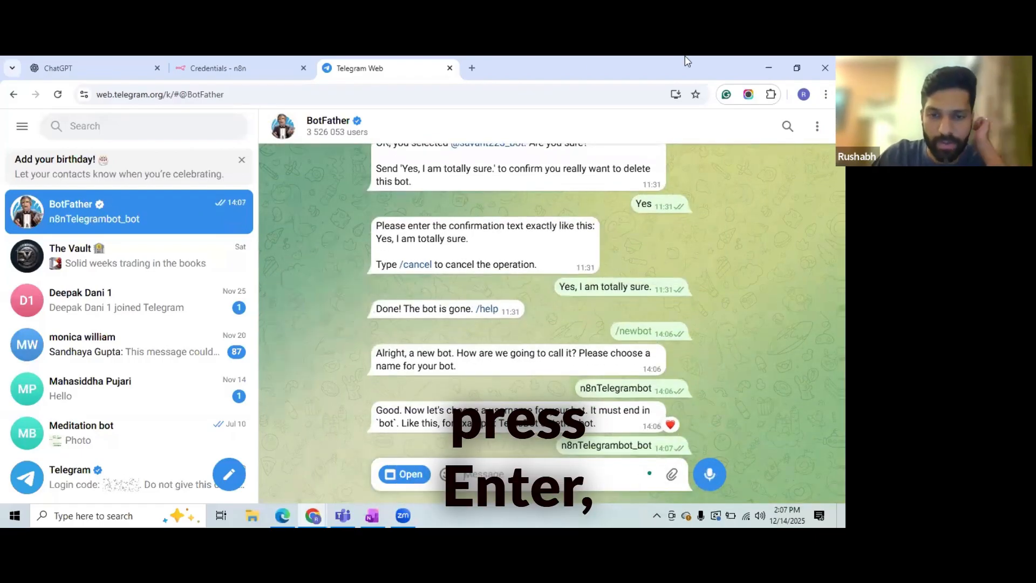
# - Send n8nTelegrambot@123_bot to BotFather as the new bot's username
pyautogui.doubleClick(434, 444)
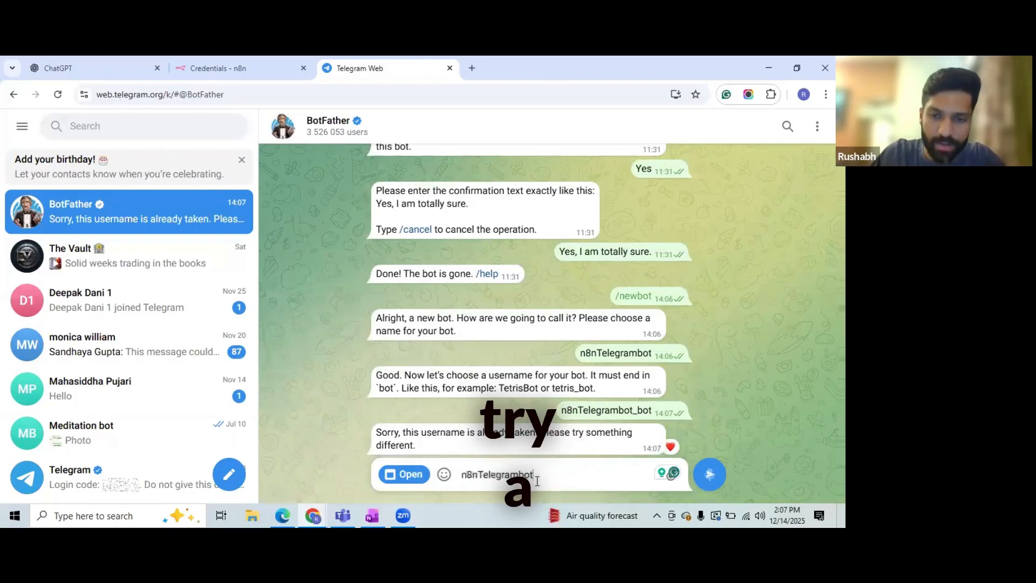
pyautogui.hotkey('ctrl', 'v')
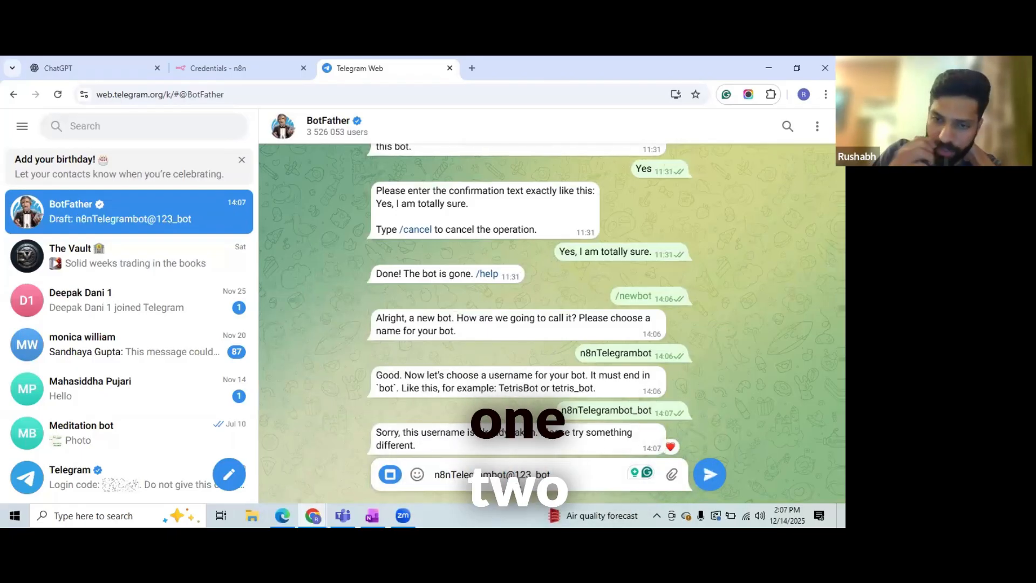
pyautogui.press('Return')
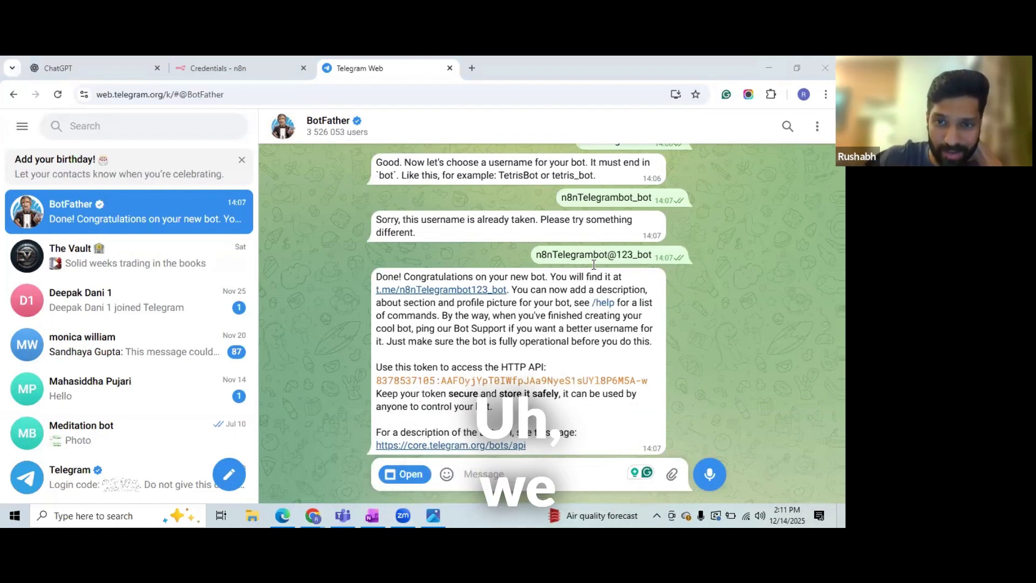
# - Open the new bot's chat from the link in BotFather's confirmation message and start the conversation
pyautogui.doubleClick(494, 402)
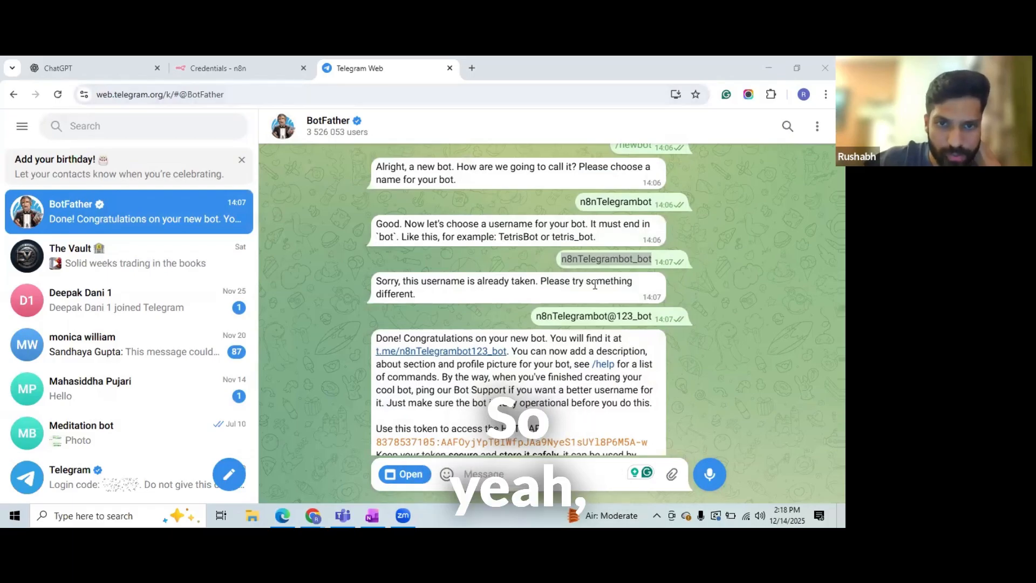
pyautogui.scroll(-1, 699, 308)
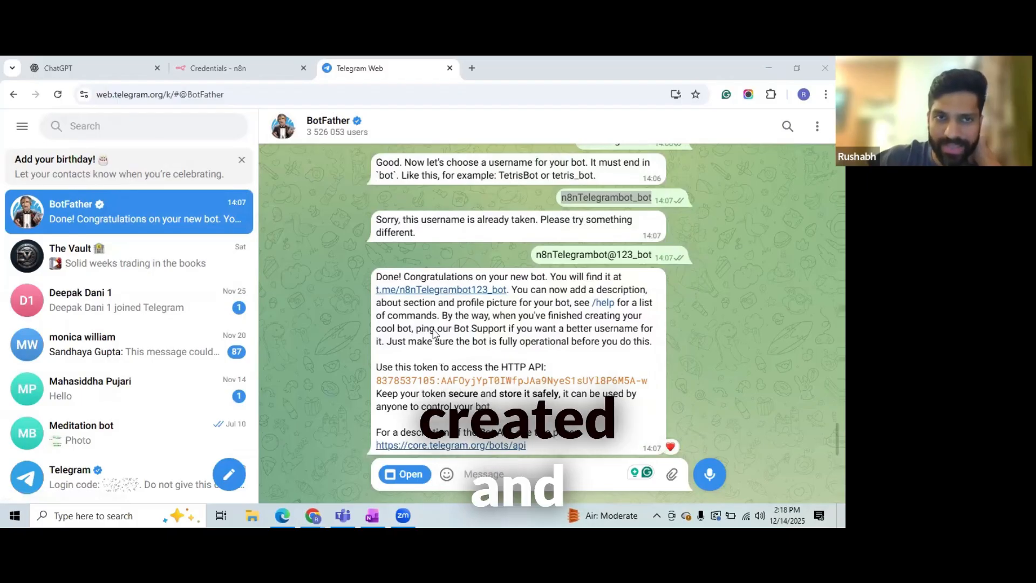
pyautogui.click(418, 291)
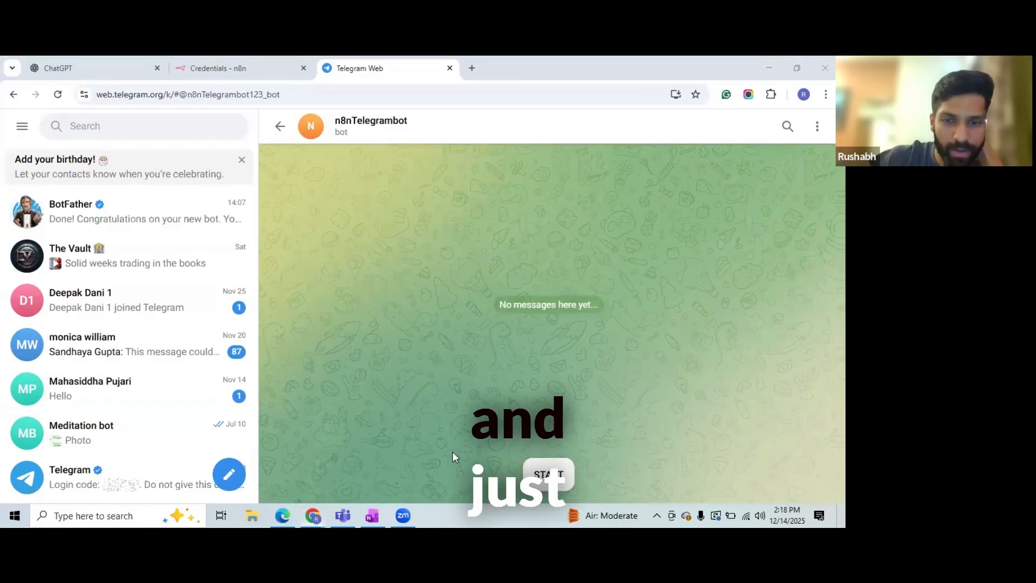
pyautogui.click(559, 483)
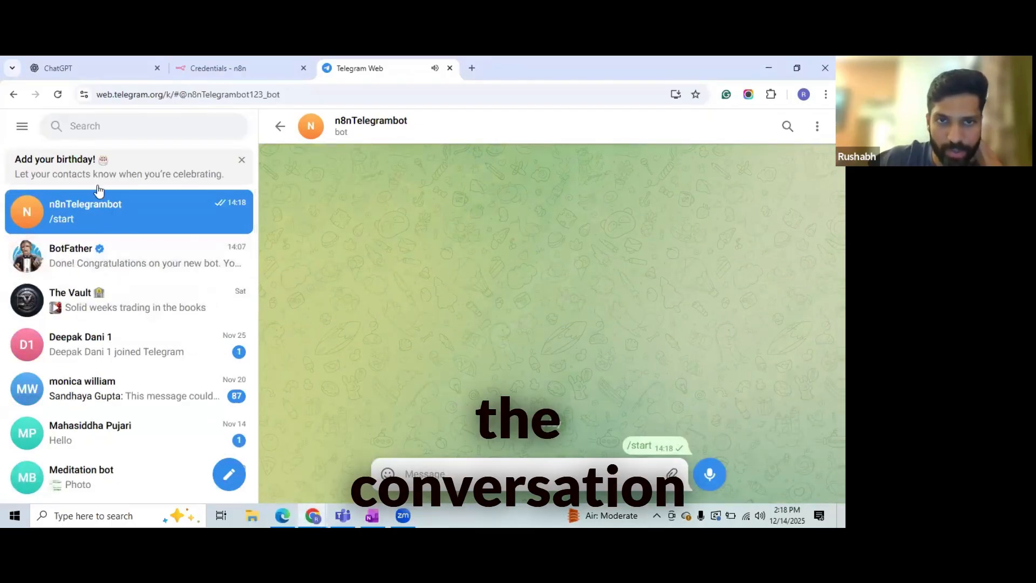
# - Return to the BotFather chat and copy the HTTP API token from its confirmation message
pyautogui.click(120, 254)
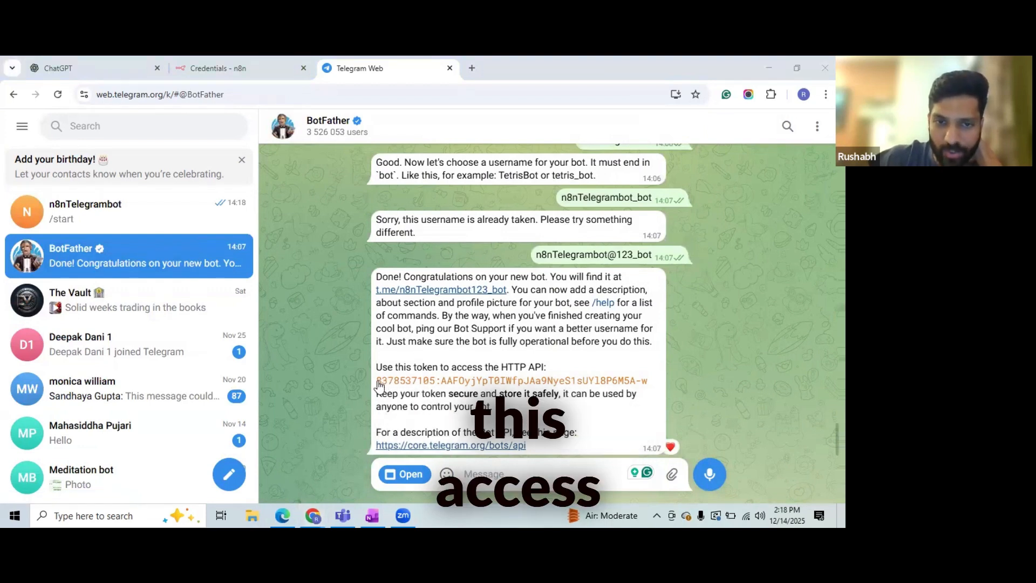
pyautogui.moveTo(377, 382); pyautogui.dragTo(705, 383)
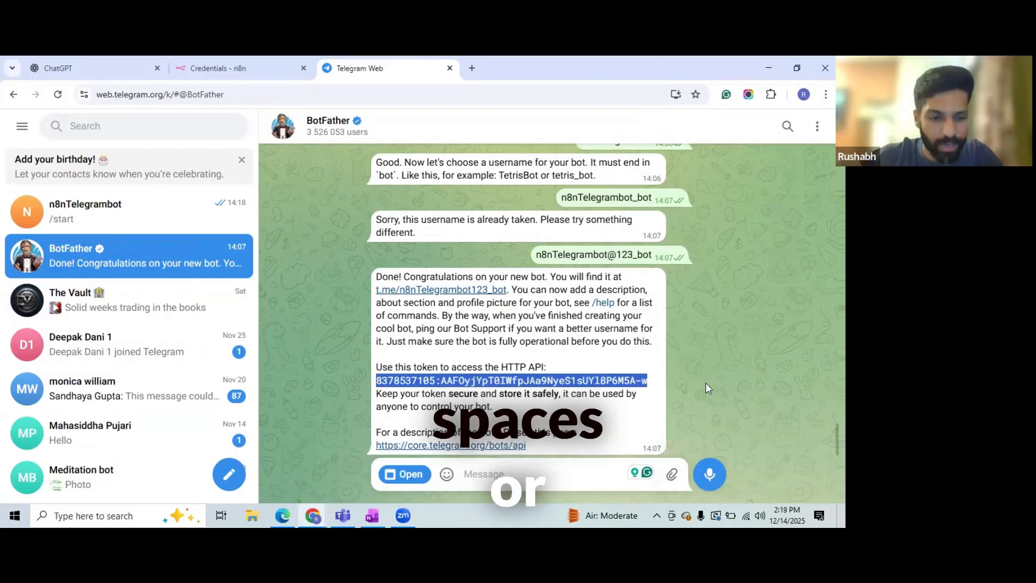
pyautogui.hotkey('ctrl', 'c')
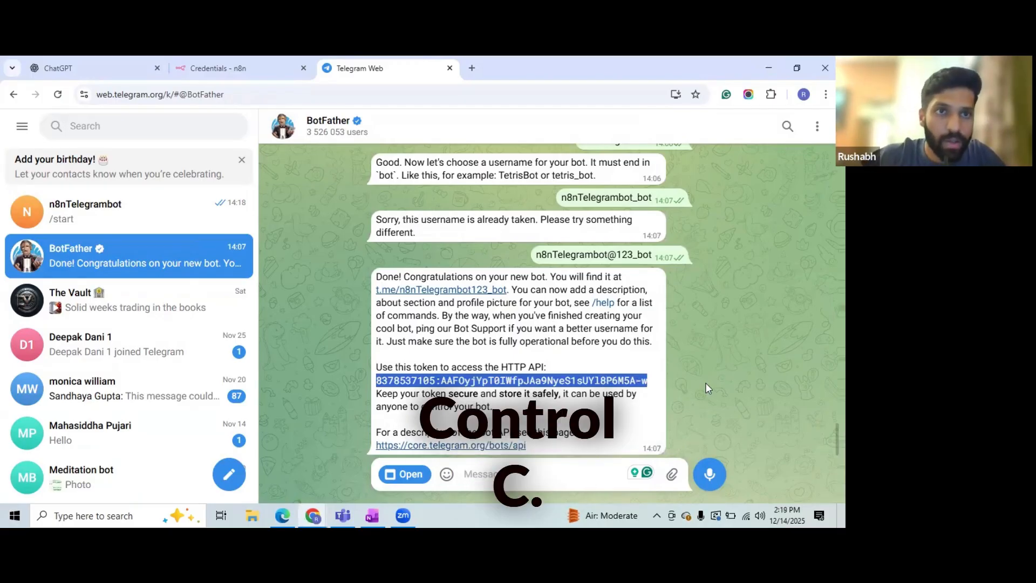
# - Switch to n8n, create a new Telegram API credential and paste the copied bot token as its access token
pyautogui.click(220, 70)
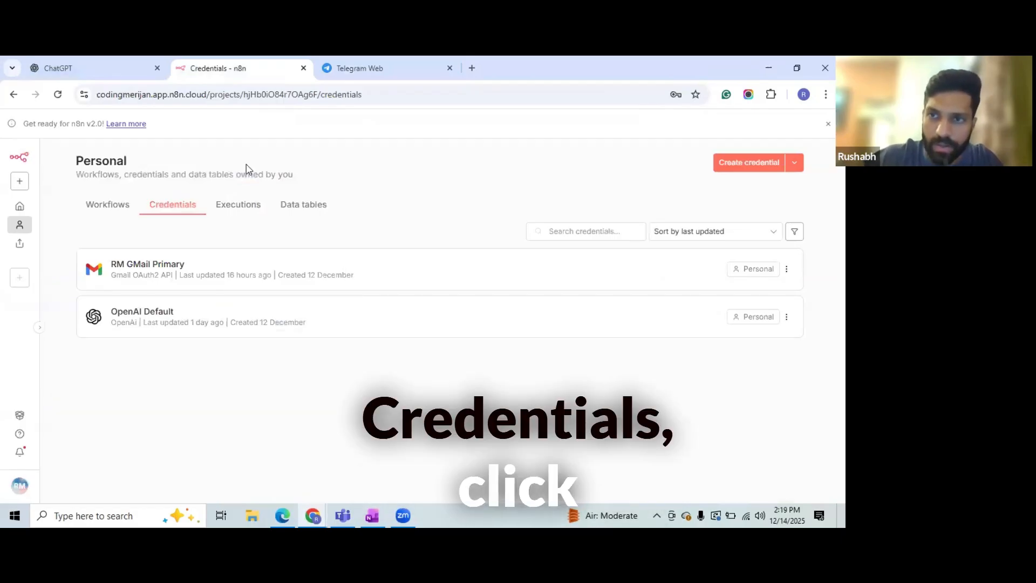
pyautogui.click(747, 163)
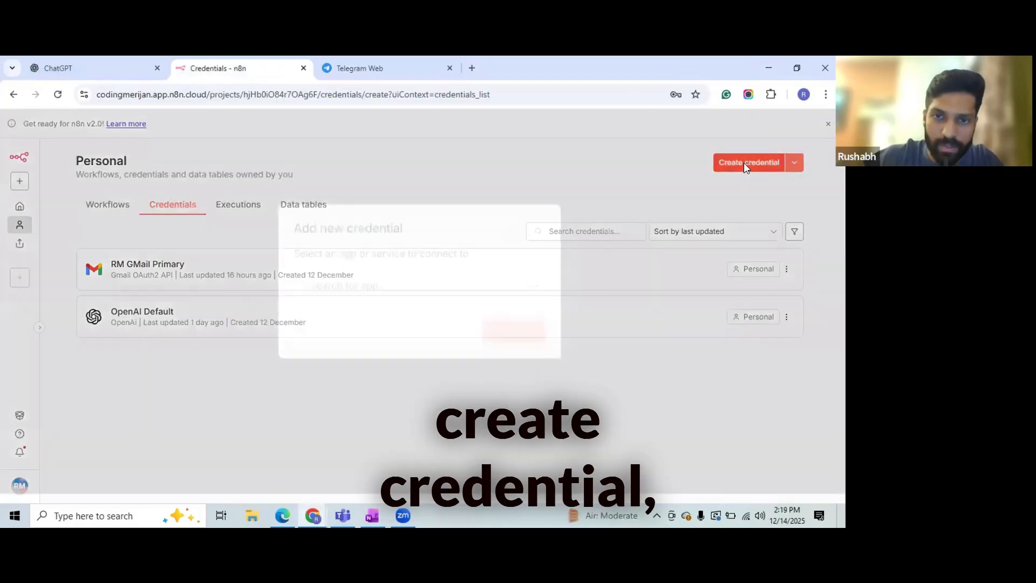
pyautogui.write('te')
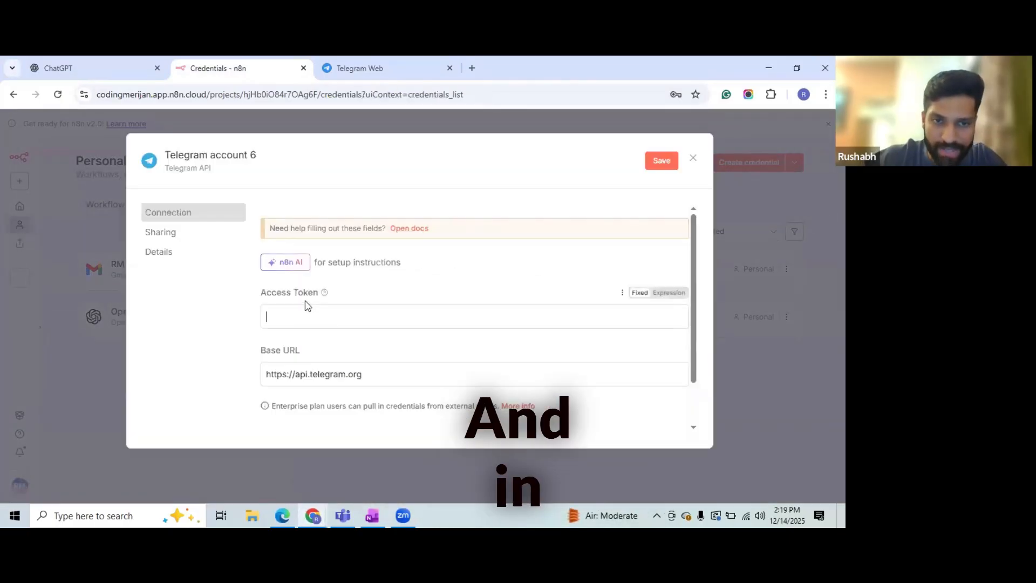
pyautogui.hotkey('ctrl', 'v')
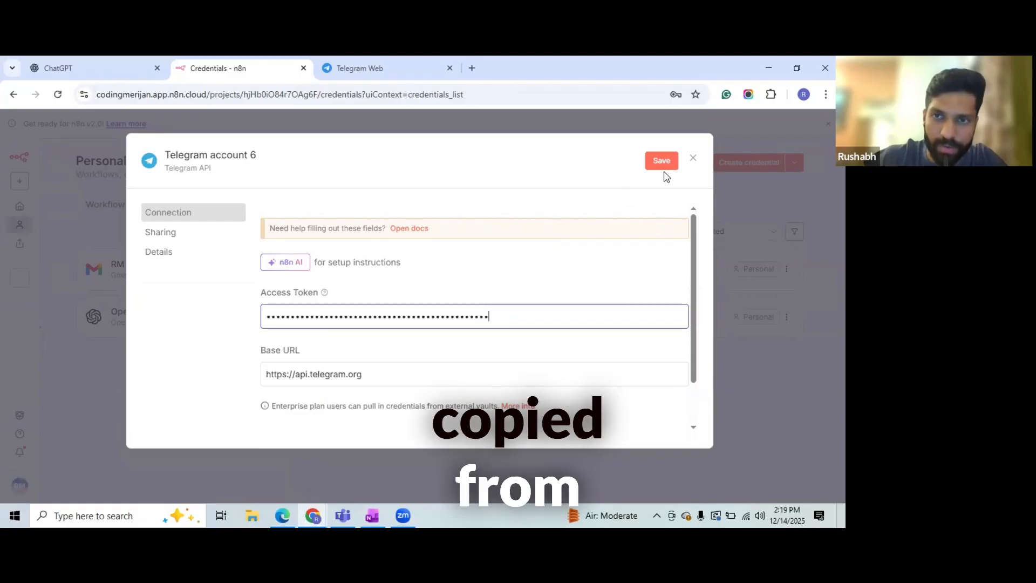
# - Rename the credential as Telegram Default, save it, check the connection test and close the credential dialog
pyautogui.click(211, 157)
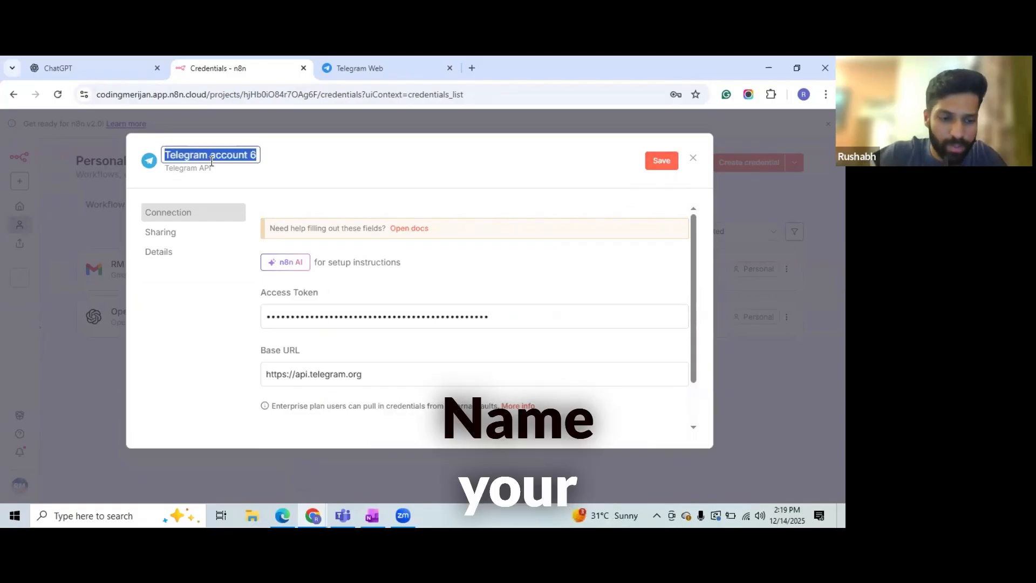
pyautogui.write('Telegram ')
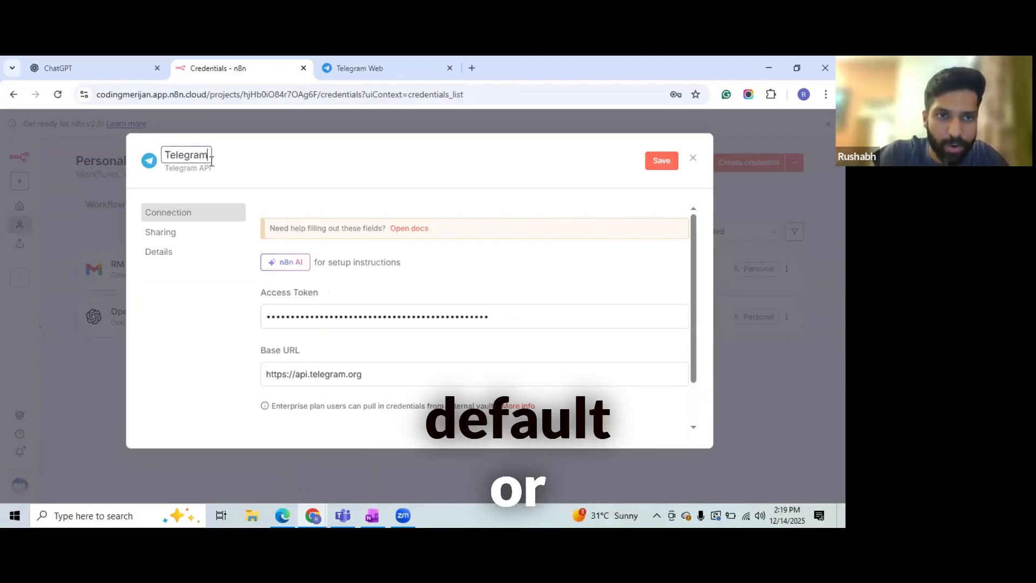
pyautogui.write('Default')
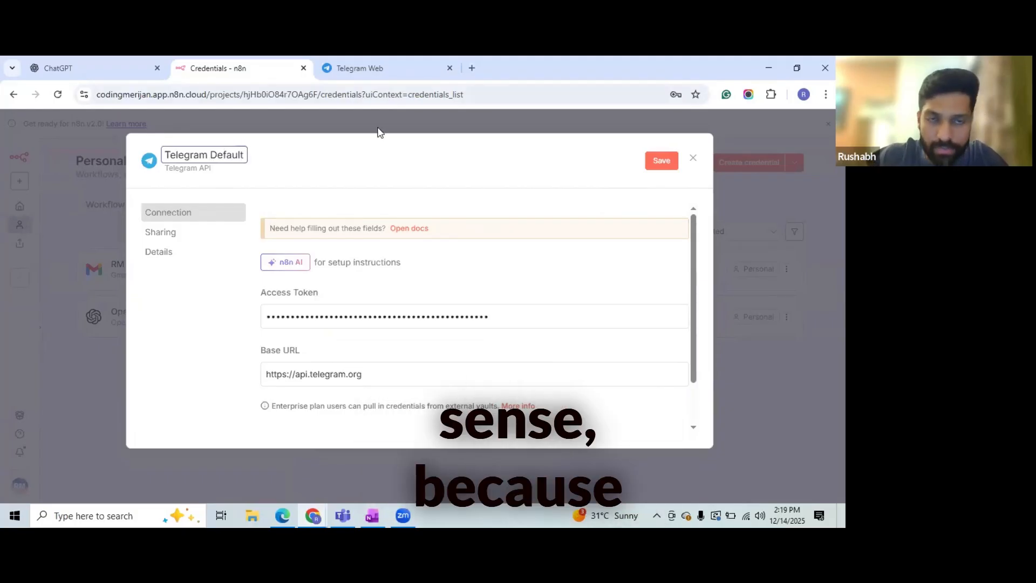
pyautogui.click(651, 167)
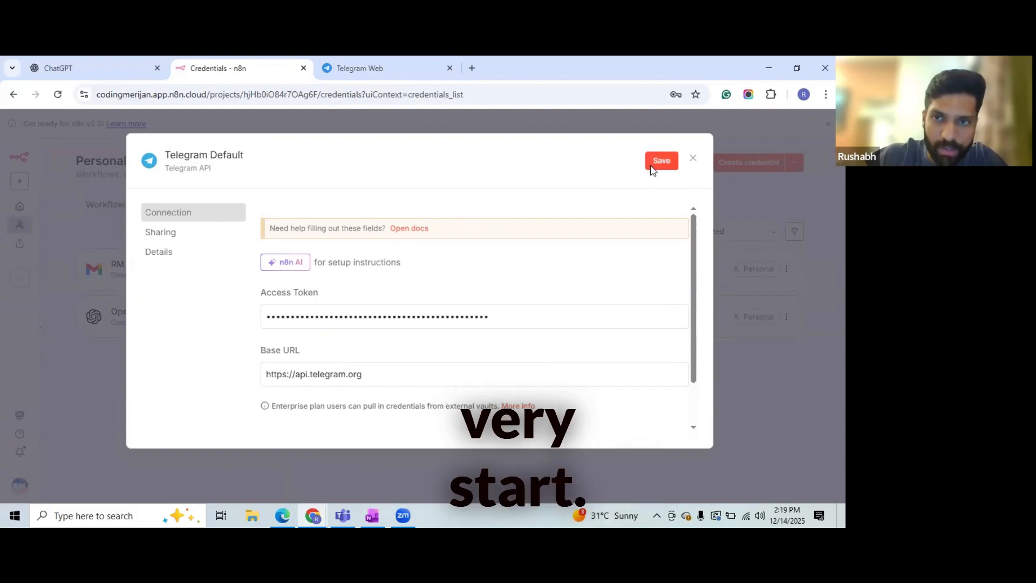
pyautogui.click(651, 167)
pyautogui.moveTo(285, 236); pyautogui.dragTo(412, 236)
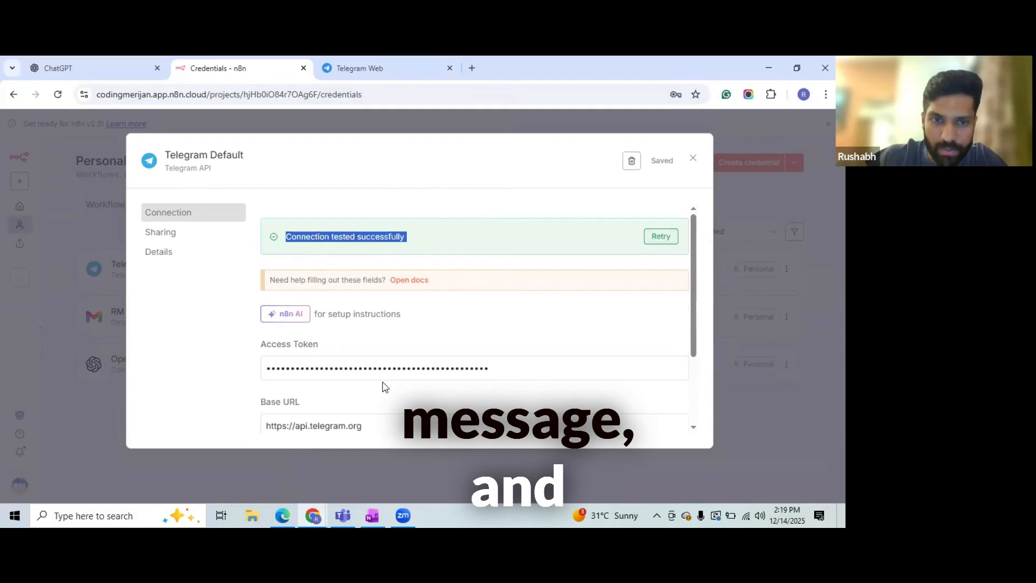
pyautogui.scroll(-3, 385, 386)
pyautogui.click(694, 158)
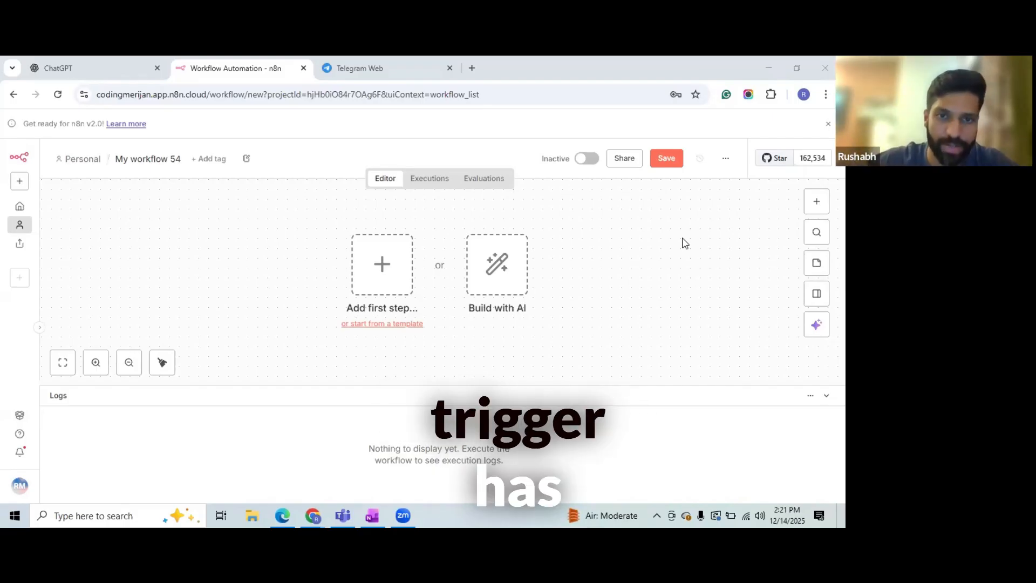
# - Add a Telegram trigger of the type On message as the first step of the new workflow
pyautogui.click(393, 272)
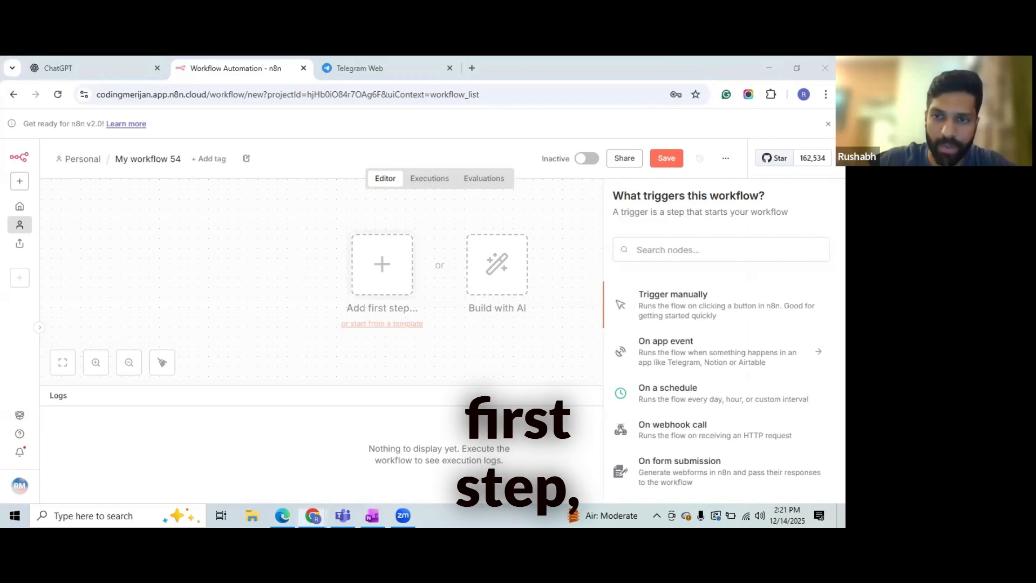
pyautogui.click(672, 249)
pyautogui.write('telegr')
pyautogui.click(677, 299)
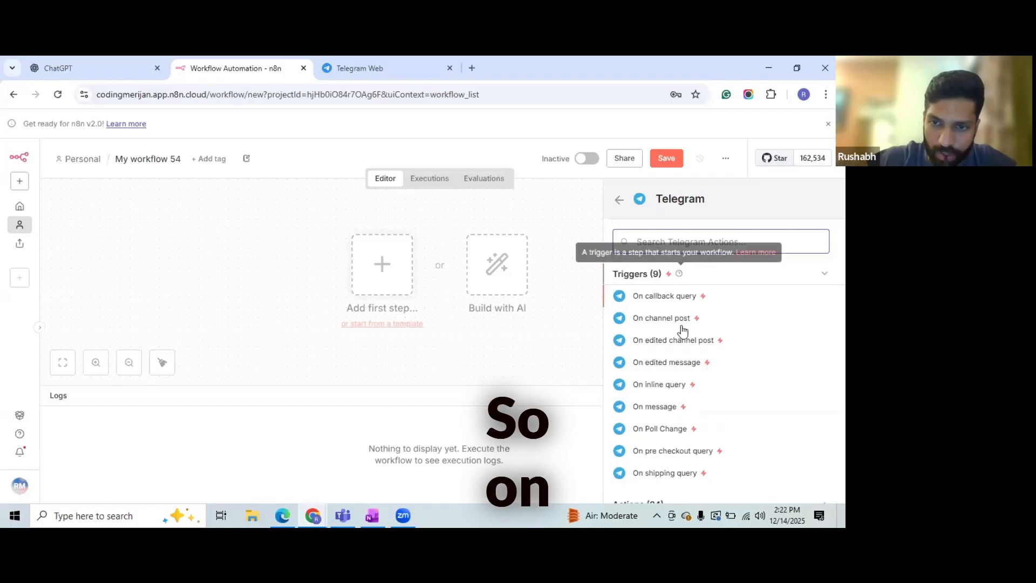
pyautogui.click(656, 409)
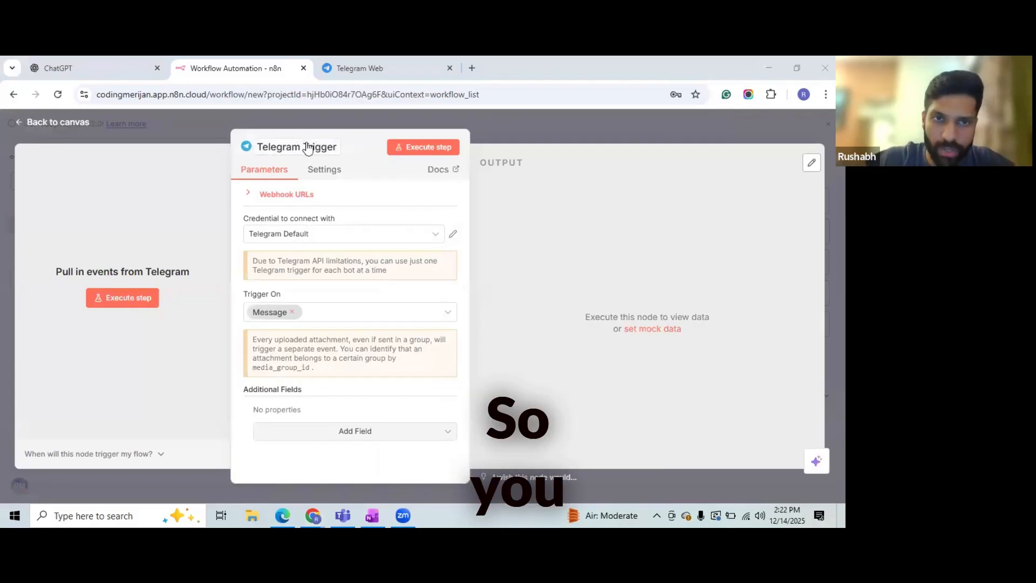
# - Check that the trigger uses the Telegram Default credential, return to the canvas and save the workflow
pyautogui.click(297, 237)
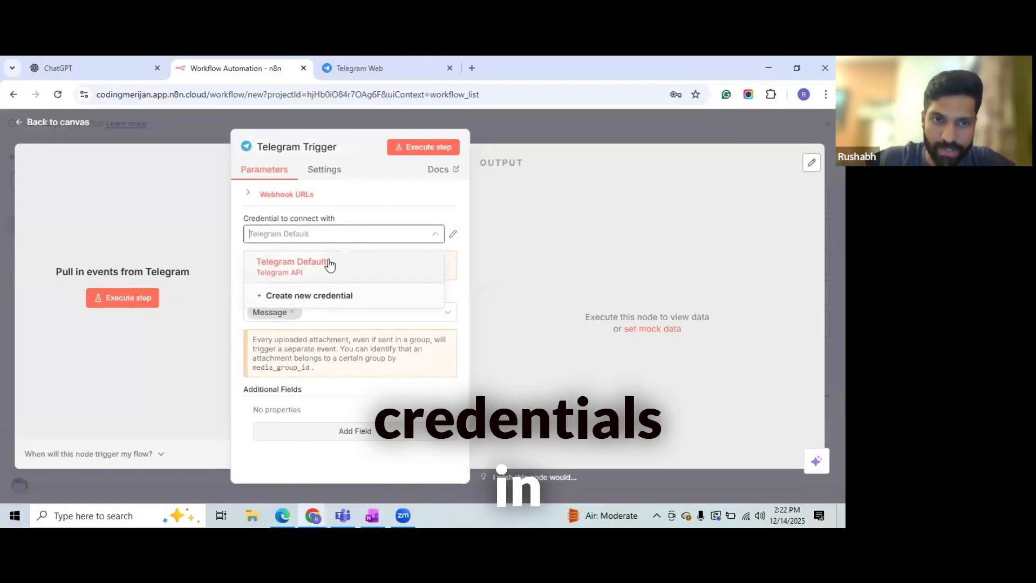
pyautogui.click(325, 235)
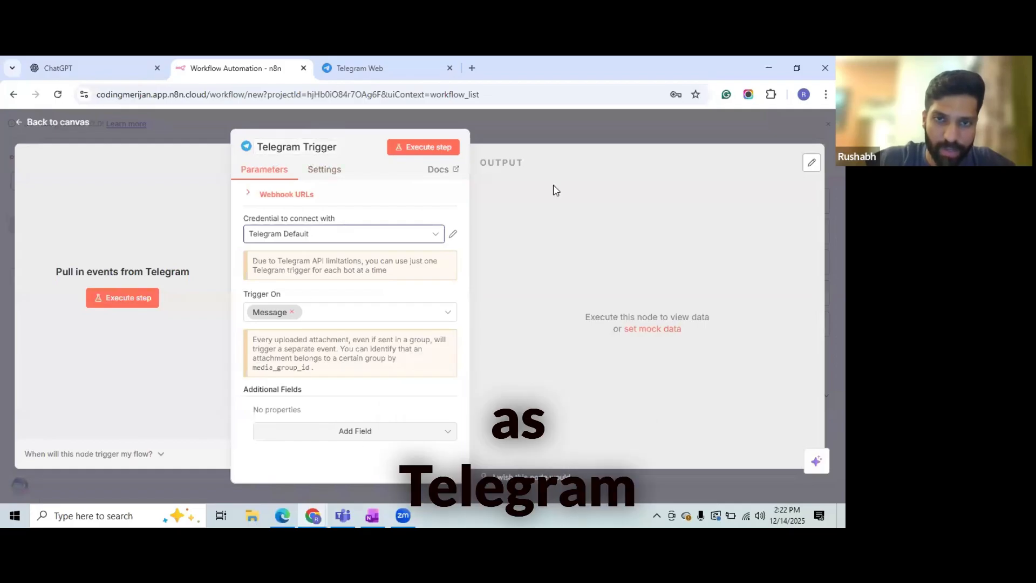
pyautogui.click(672, 132)
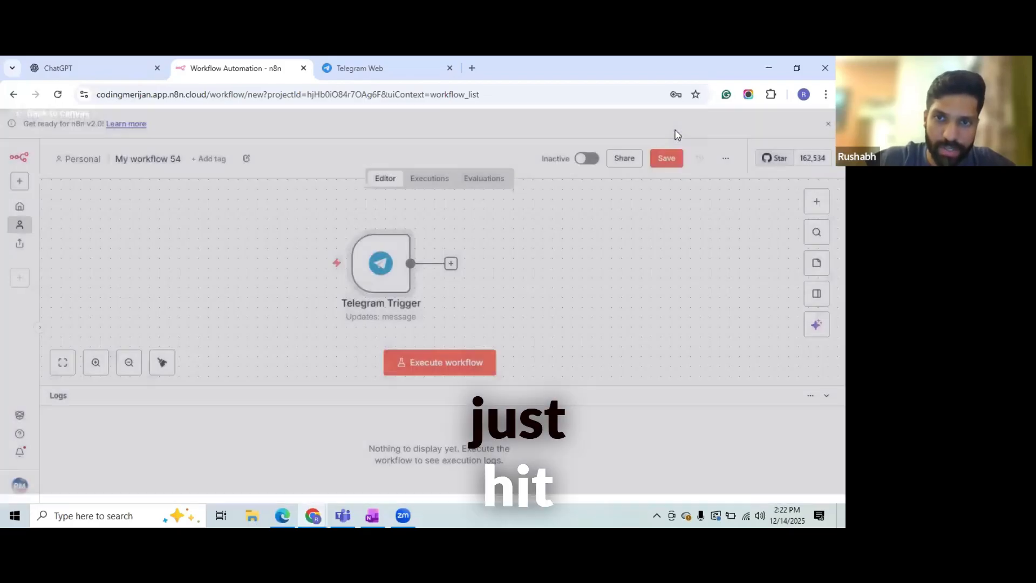
pyautogui.click(664, 156)
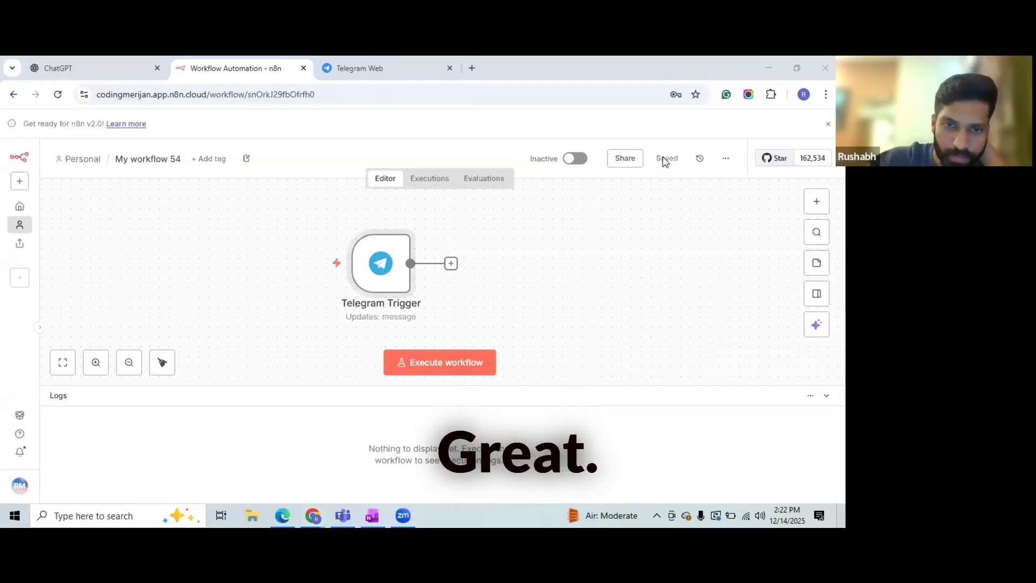
# - Open the n8nTelegrambot chat in Telegram Web, then return to n8n and execute the workflow to listen for a message
pyautogui.moveTo(384, 273)
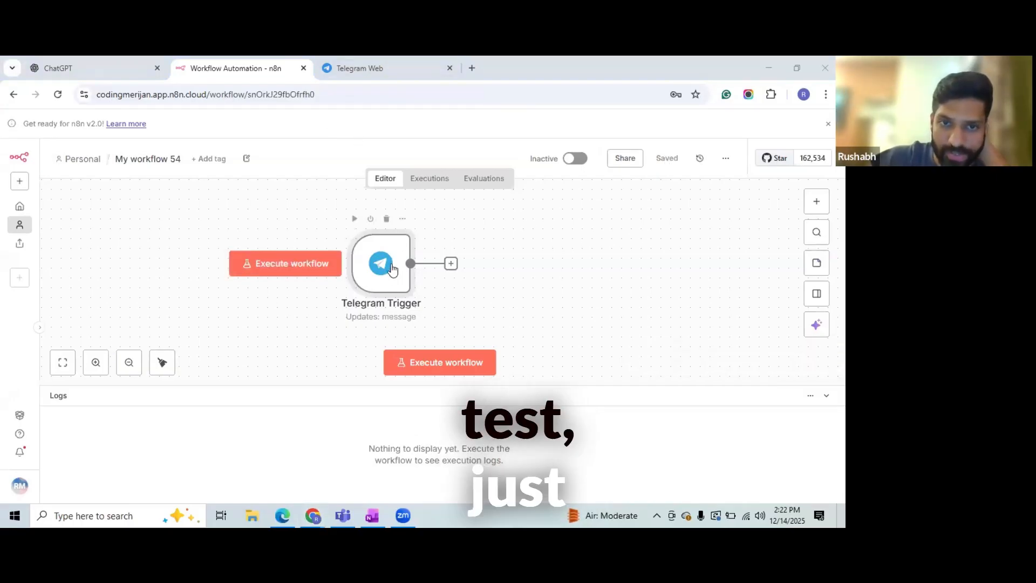
pyautogui.click(360, 68)
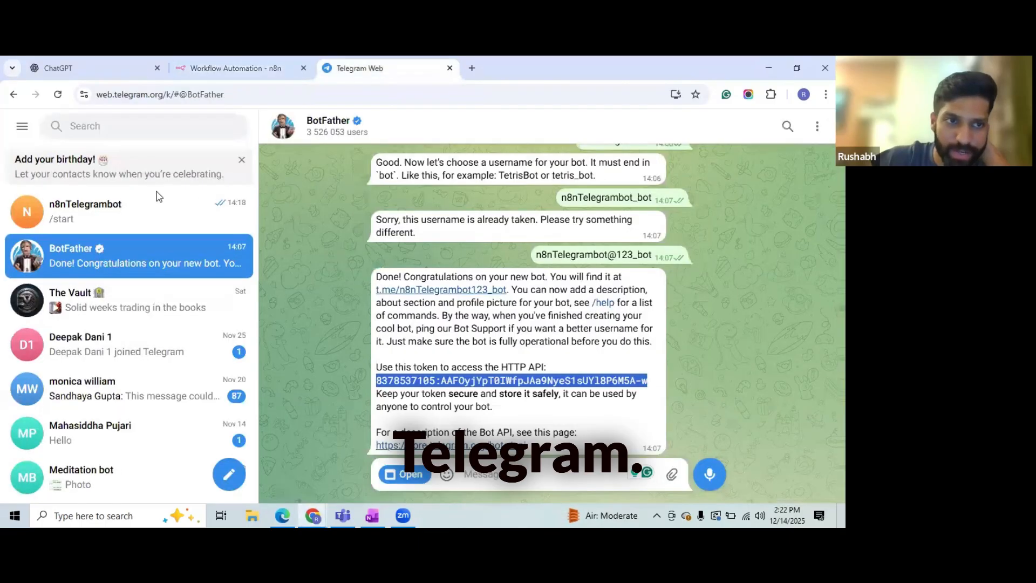
pyautogui.click(133, 223)
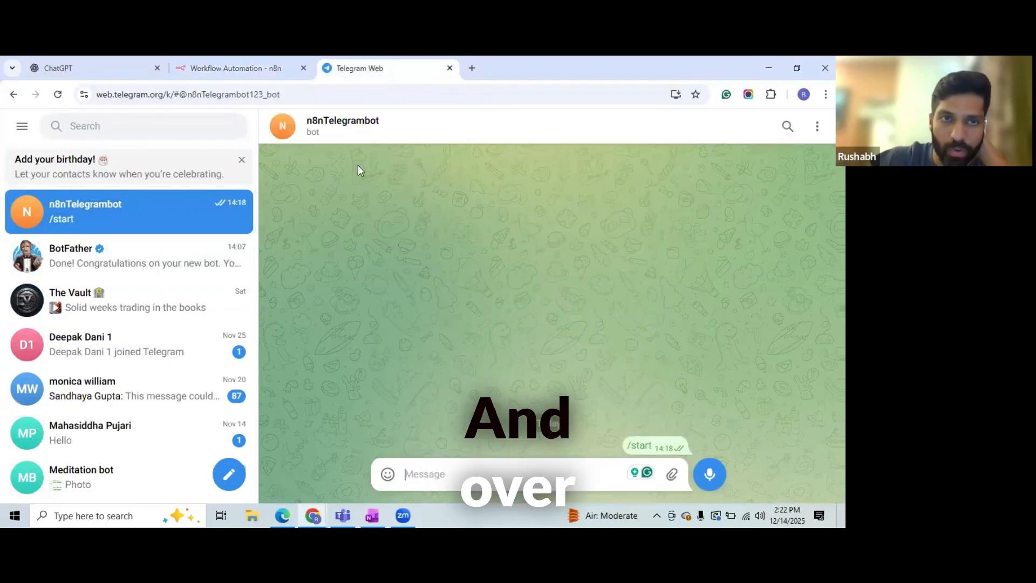
pyautogui.click(236, 68)
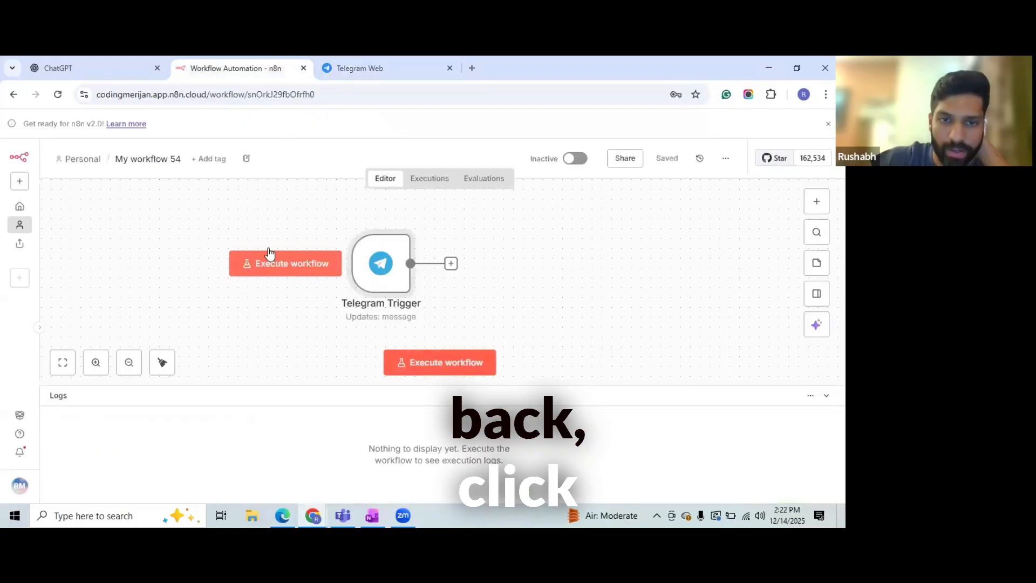
pyautogui.click(294, 265)
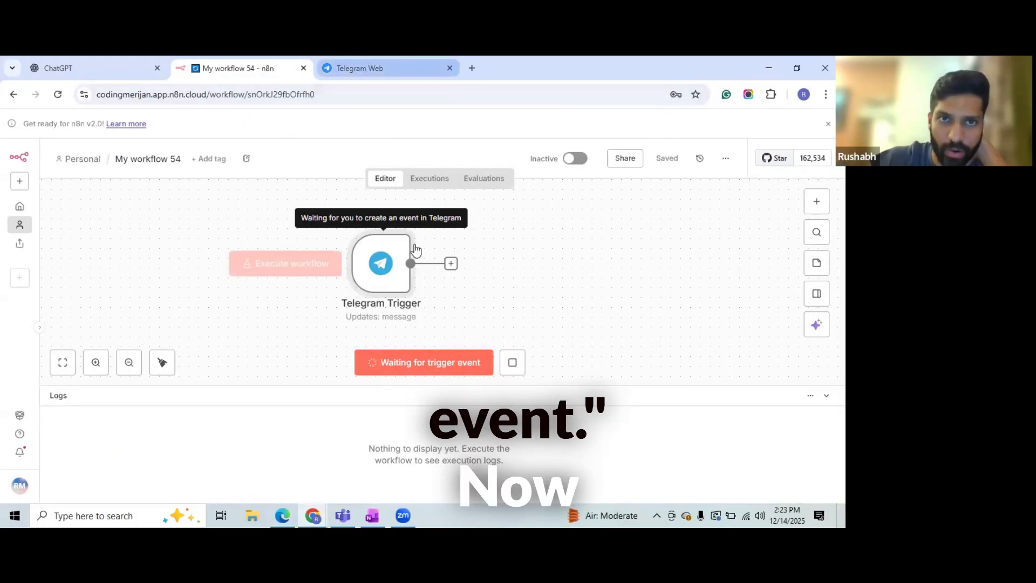
# - Switch to Telegram Web, send Hi to n8nTelegrambot and return to n8n to check the trigger's output
pyautogui.click(367, 68)
pyautogui.click(458, 470)
pyautogui.write('Hi')
pyautogui.press('Return')
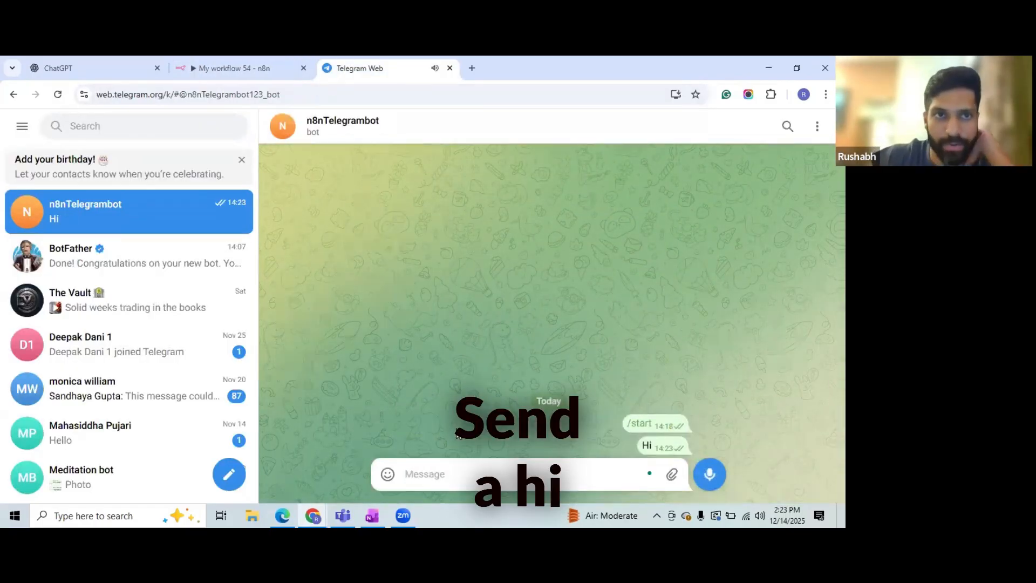
pyautogui.click(229, 70)
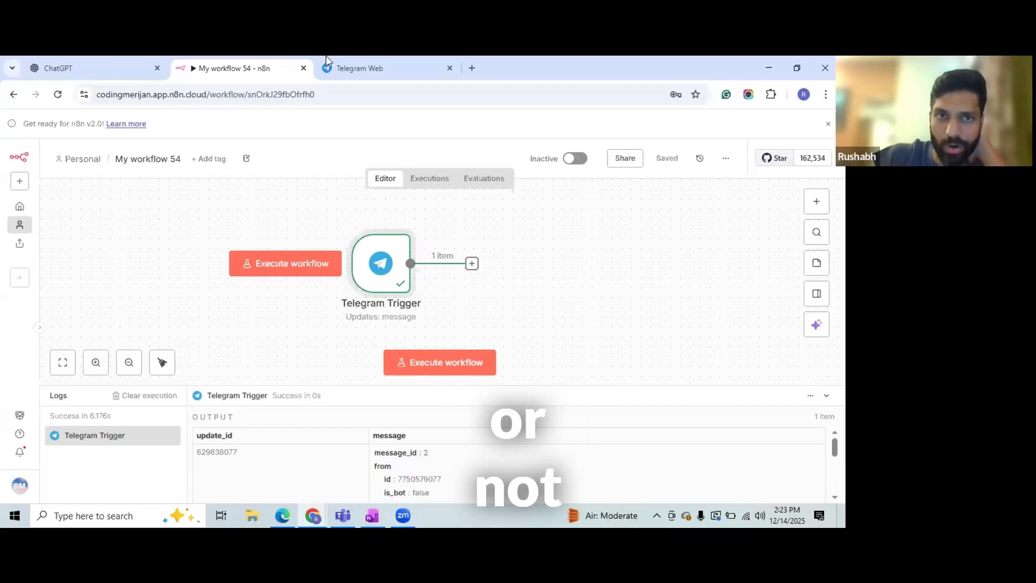
pyautogui.click(334, 68)
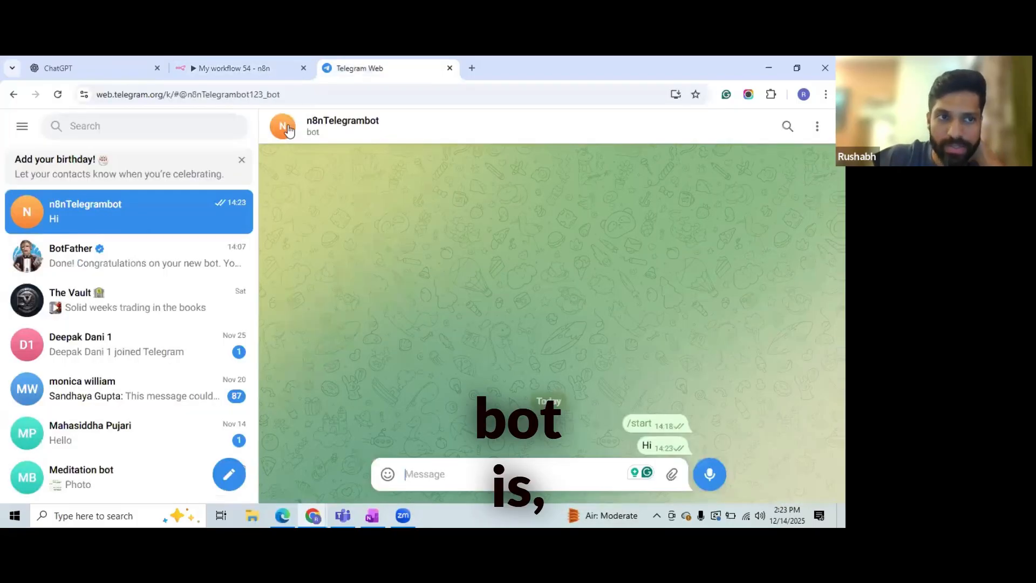
pyautogui.click(238, 68)
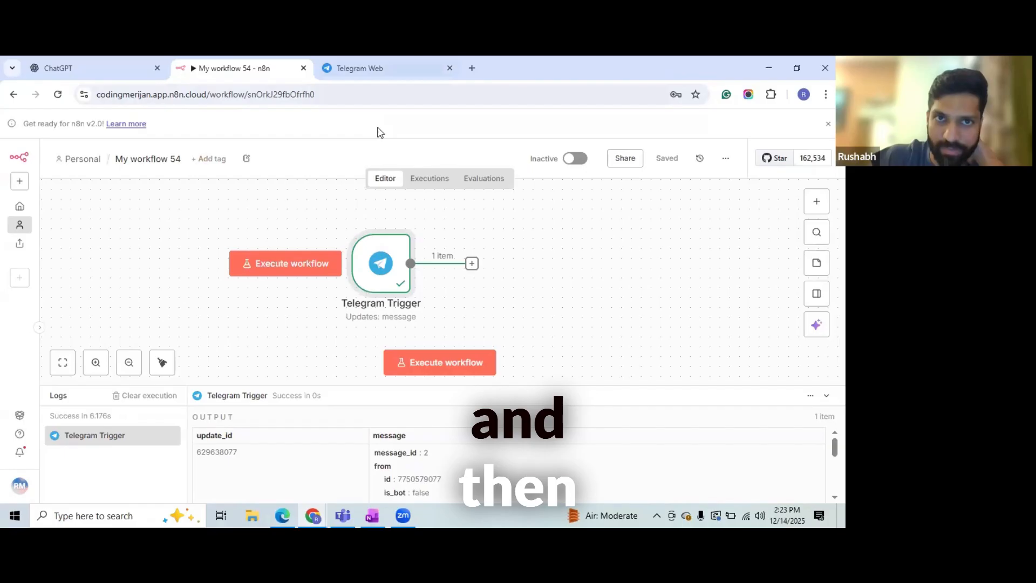
pyautogui.click(361, 68)
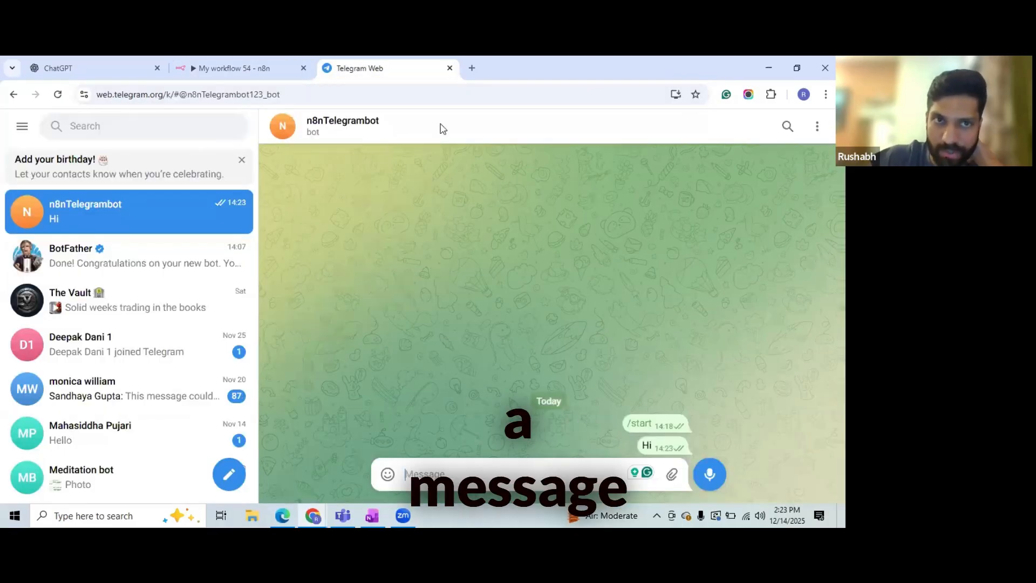
pyautogui.click(243, 68)
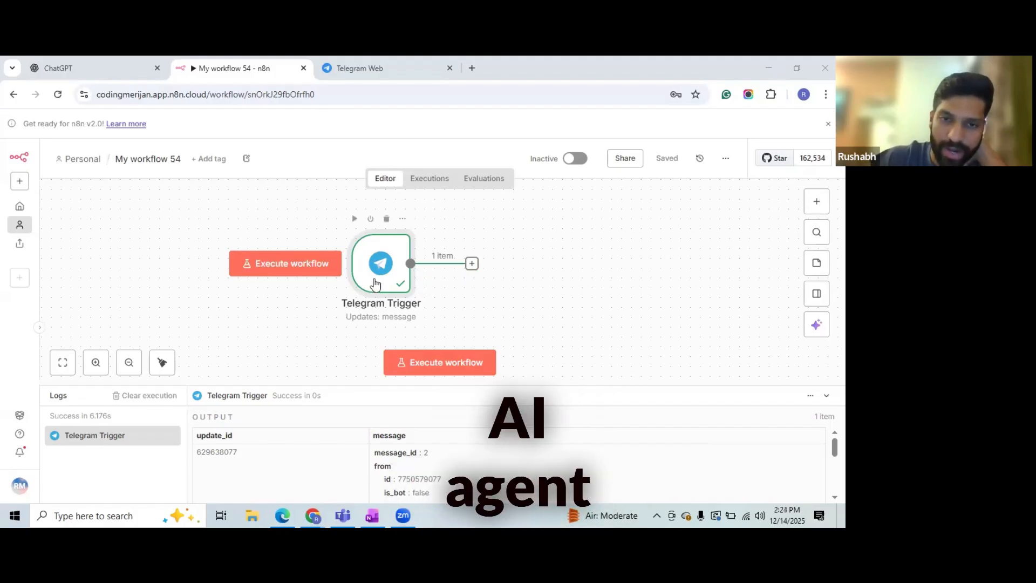
# - Open the Telegram Trigger node to examine the received message data in its output, and return to the canvas
pyautogui.scroll(-1, 588, 278)
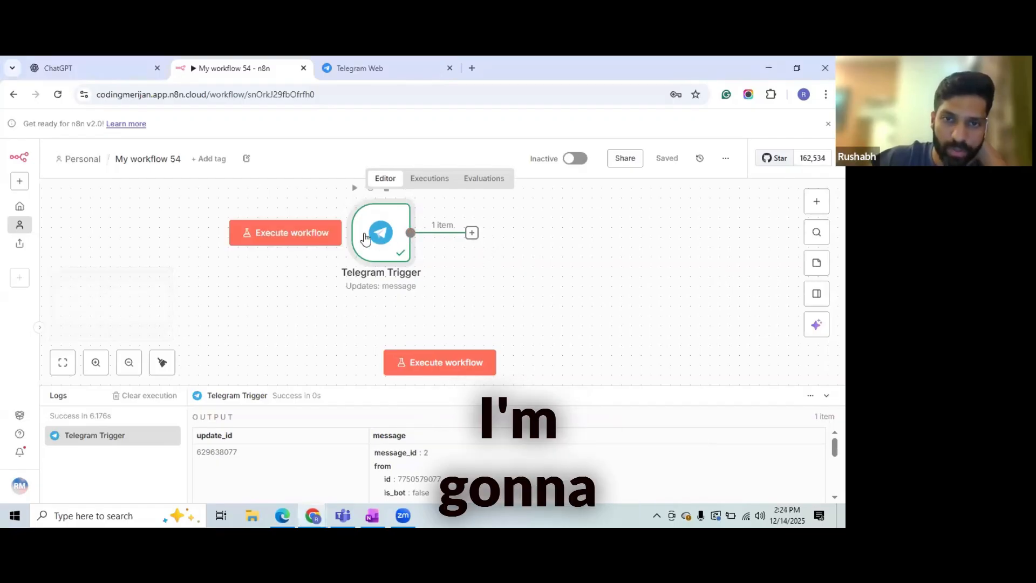
pyautogui.doubleClick(365, 238)
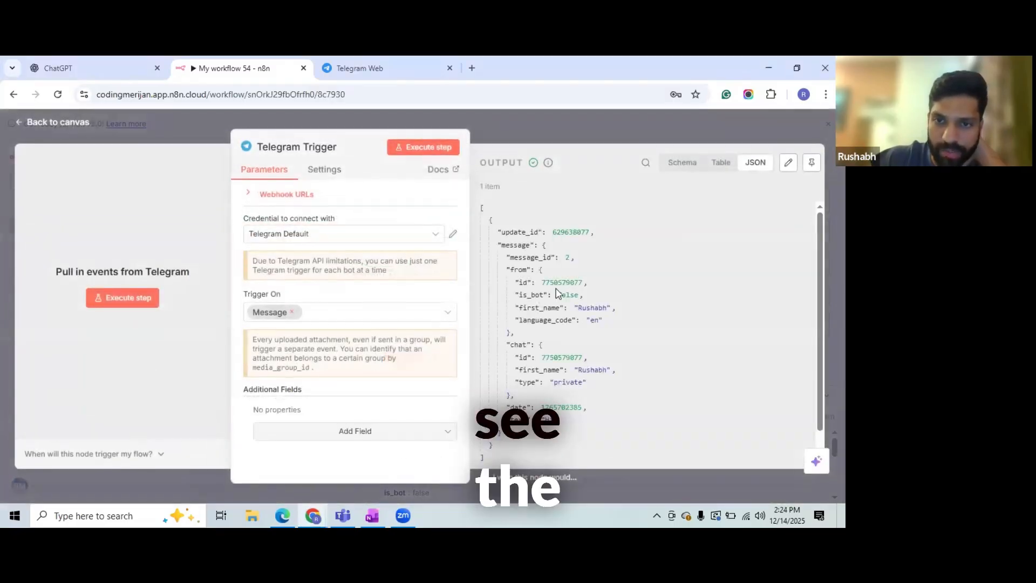
pyautogui.click(555, 129)
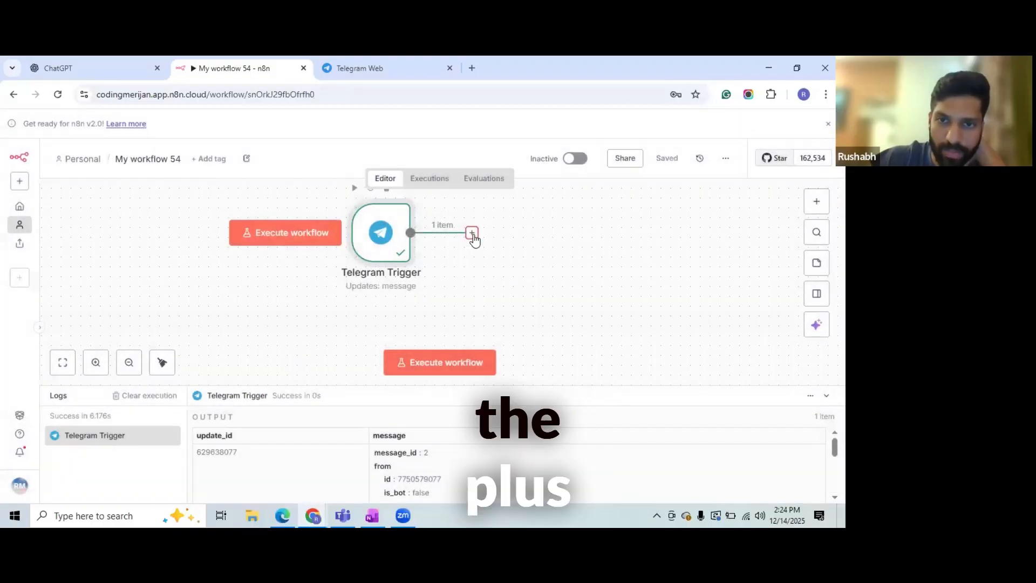
# - Add an AI Agent node connected after the Telegram Trigger
pyautogui.click(472, 234)
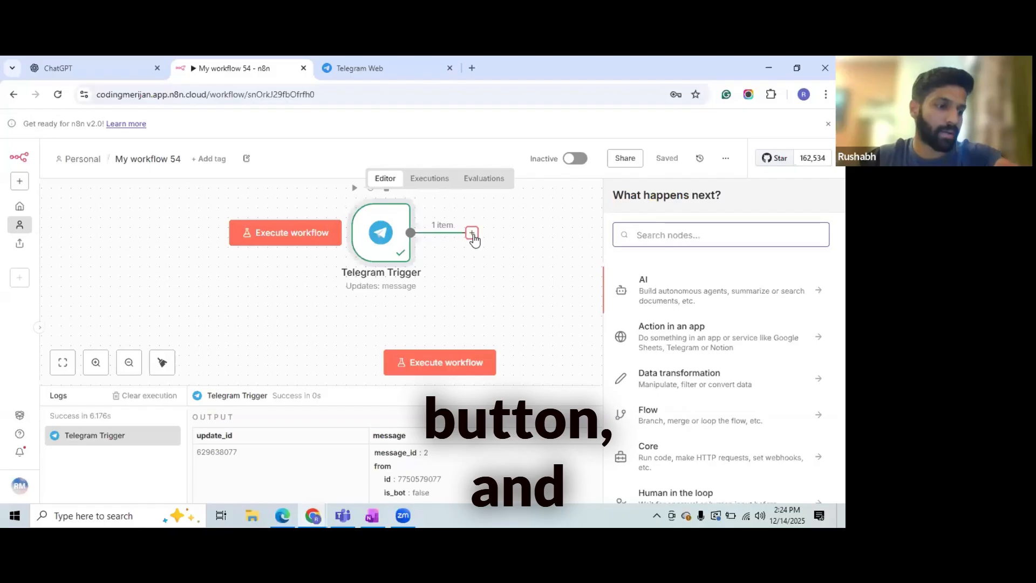
pyautogui.write('ai agen')
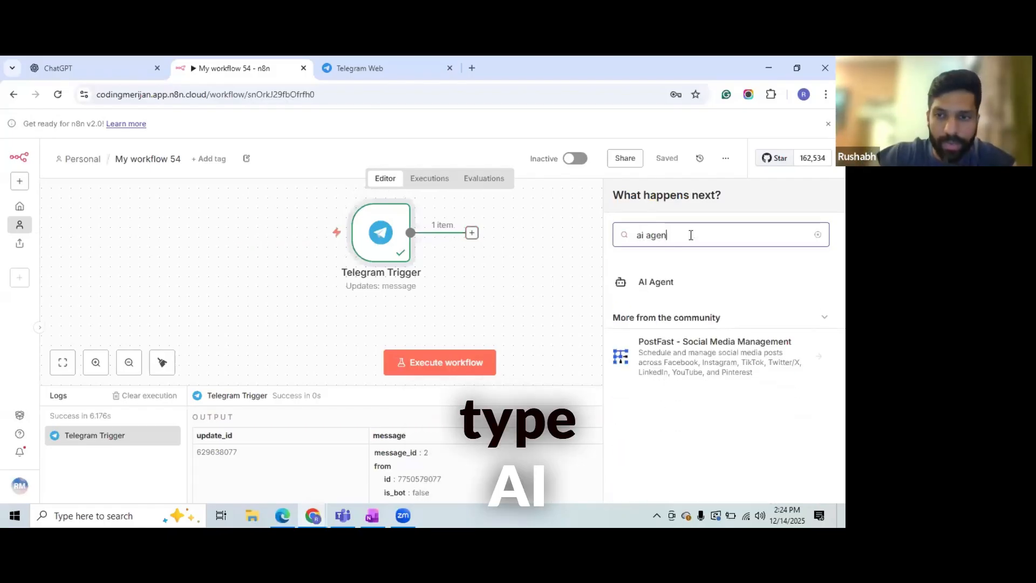
pyautogui.write('t')
pyautogui.click(690, 279)
# - Set the AI Agent's source for the prompt to Define below and start editing its user message prompt
pyautogui.click(413, 265)
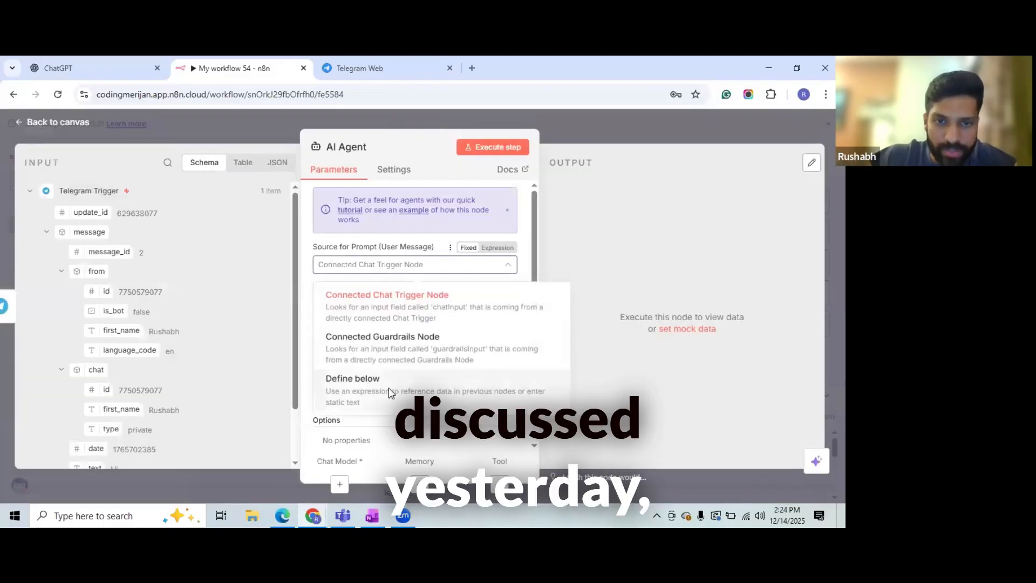
pyautogui.click(368, 405)
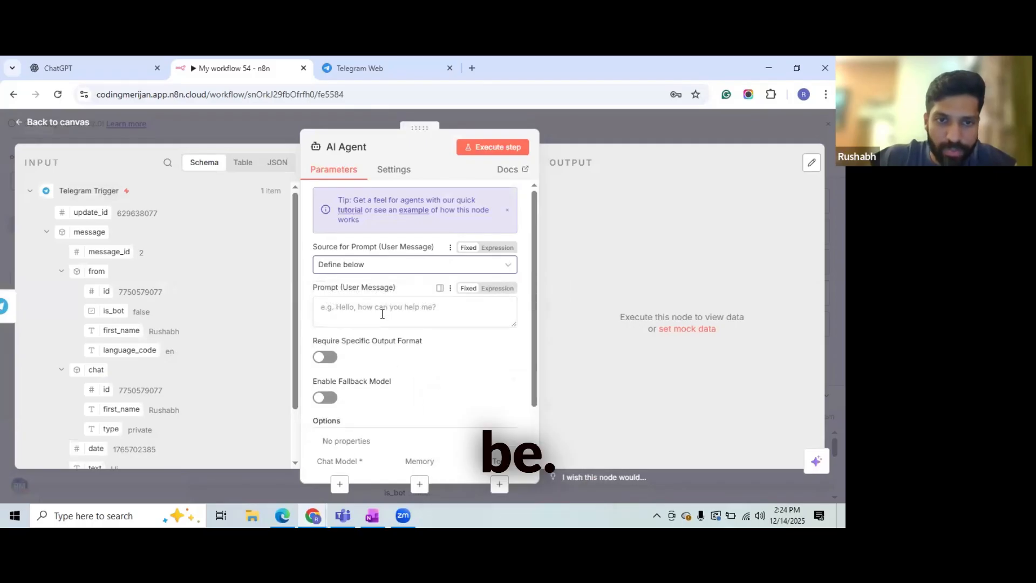
pyautogui.click(383, 314)
pyautogui.scroll(-1, 386, 365)
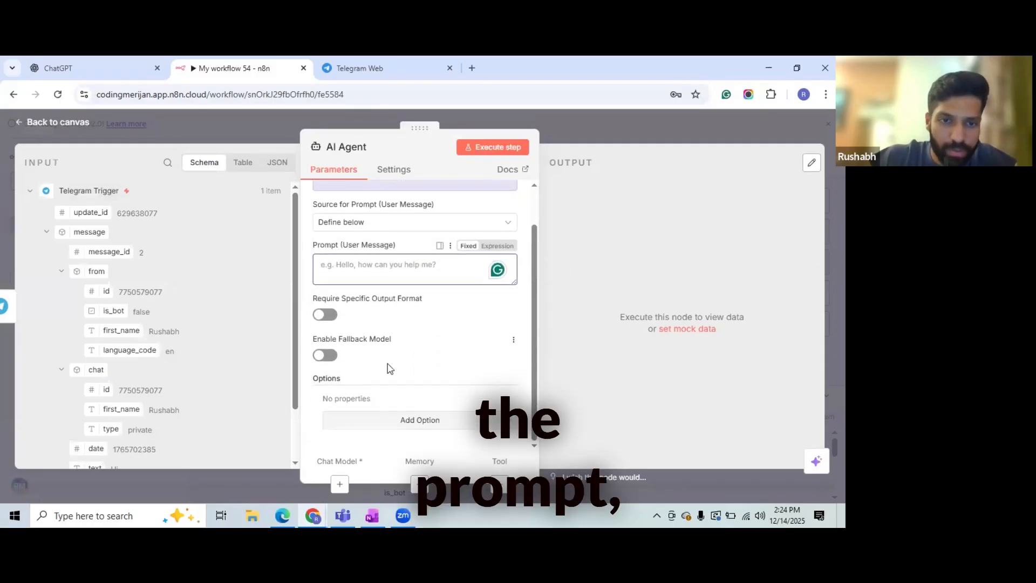
pyautogui.scroll(1, 392, 367)
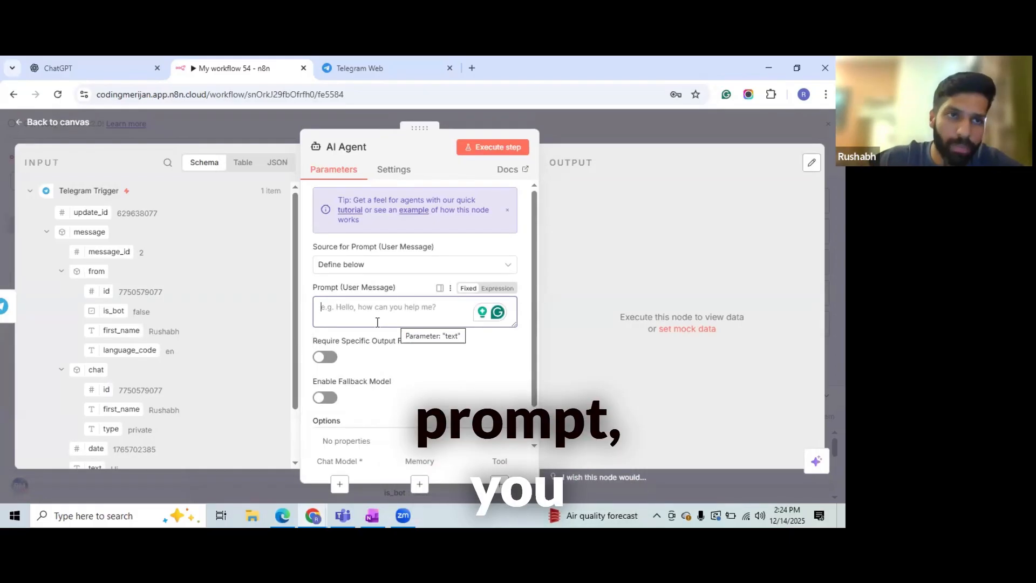
# - Switch to ChatGPT and request a copy-and-paste markdown prompt that makes an n8n AI agent act like a meditation guru from ancient India
pyautogui.click(60, 67)
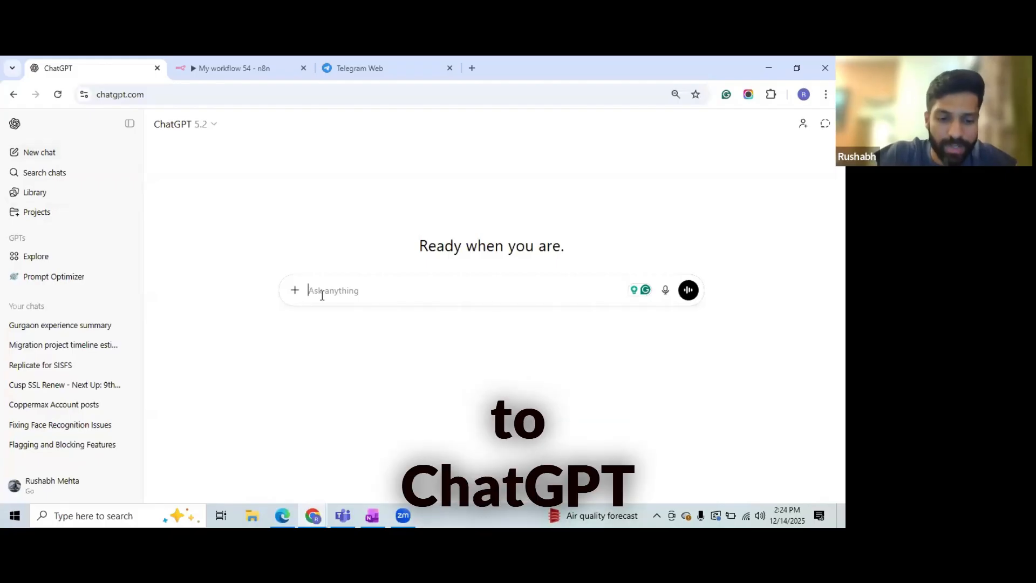
pyautogui.write('ive me a prompt that i can copy and ')
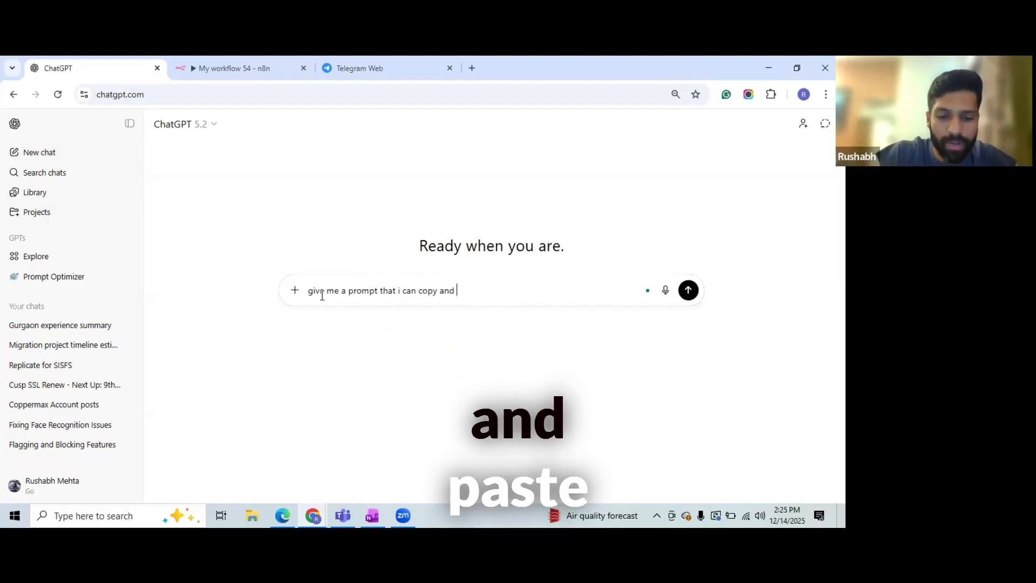
pyautogui.write('paste in markdown format in my')
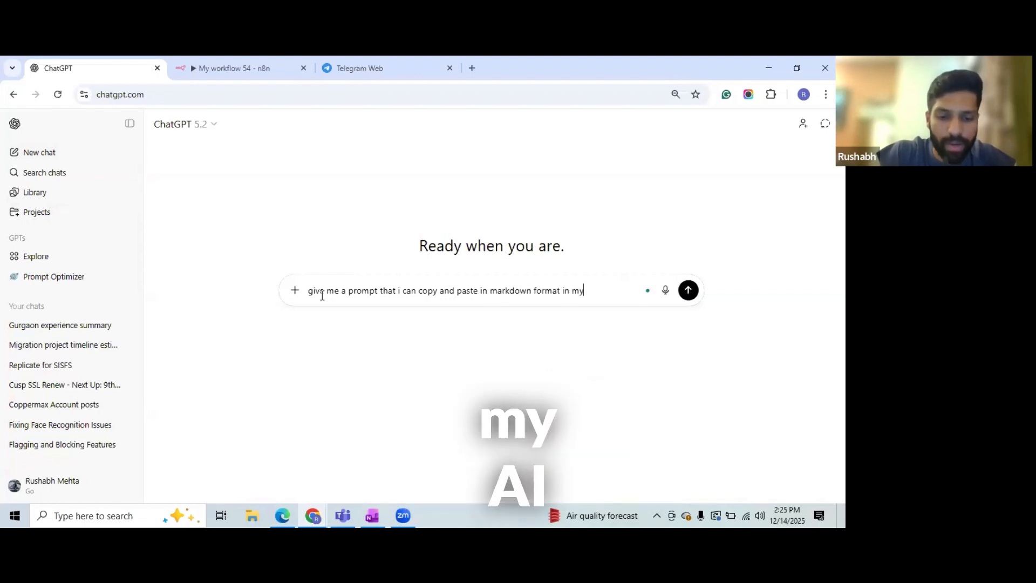
pyautogui.write(' ai agent in n8')
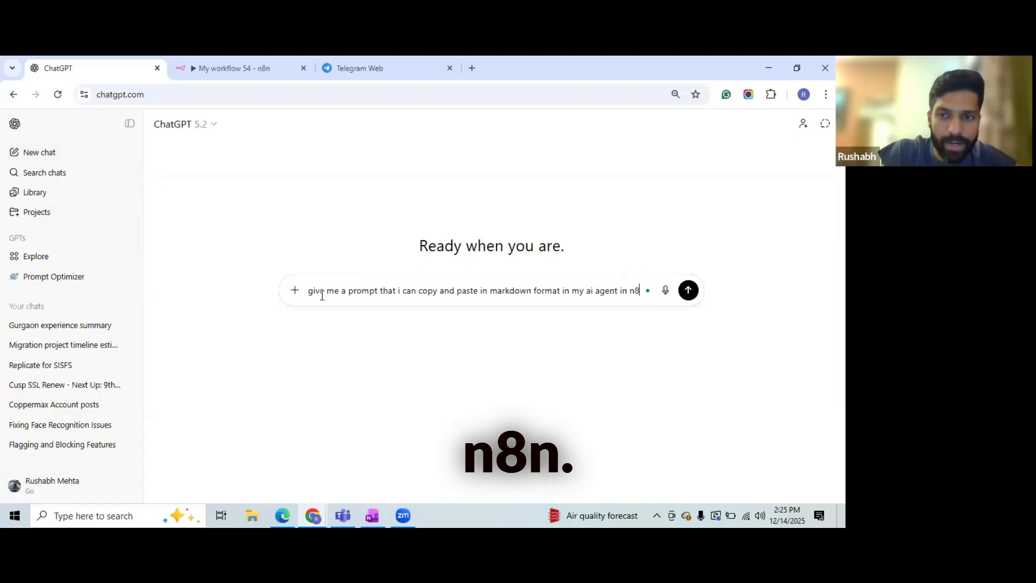
pyautogui.write('n. this prompt shou')
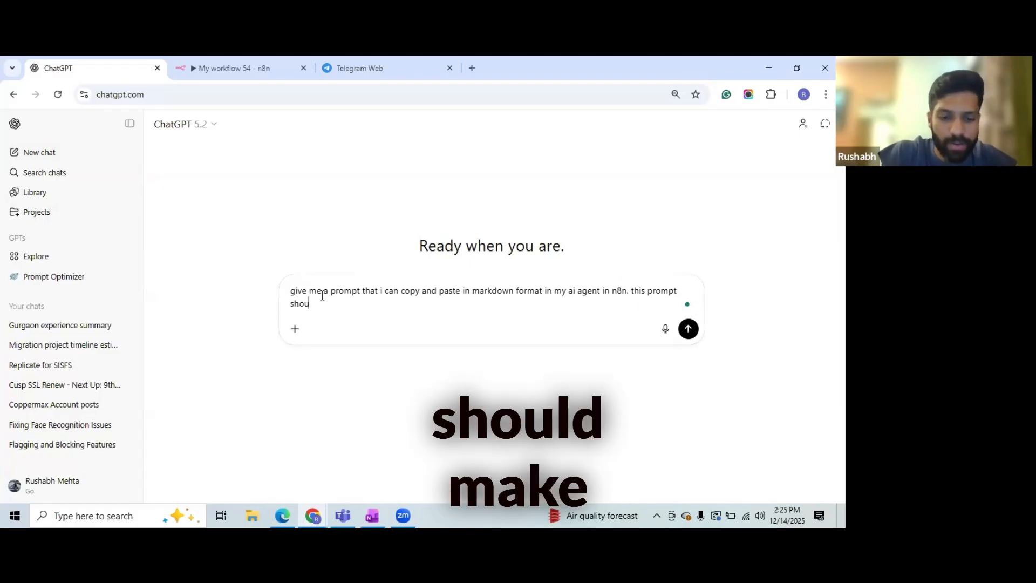
pyautogui.write('ld make the ai ')
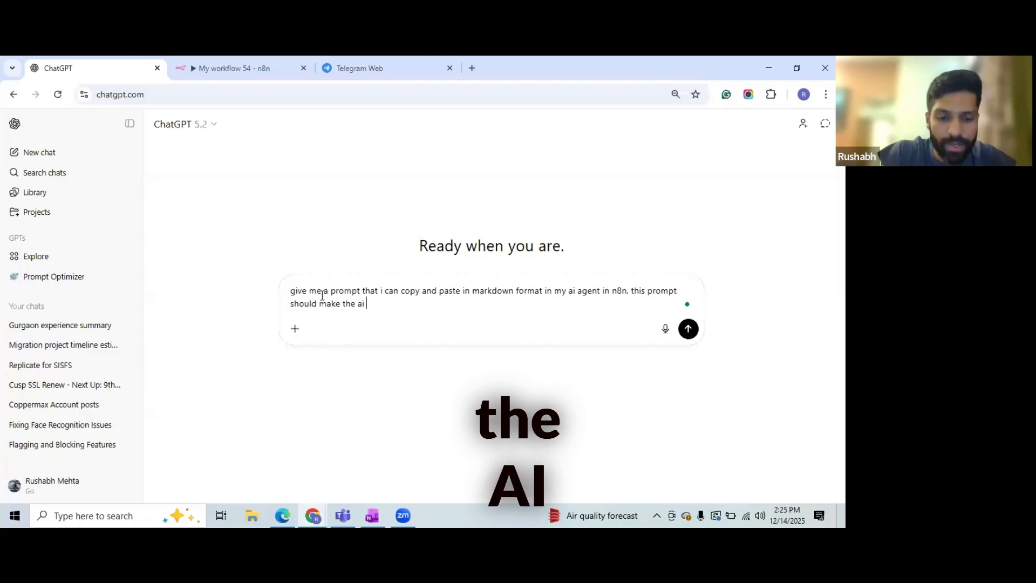
pyautogui.write('agent act like')
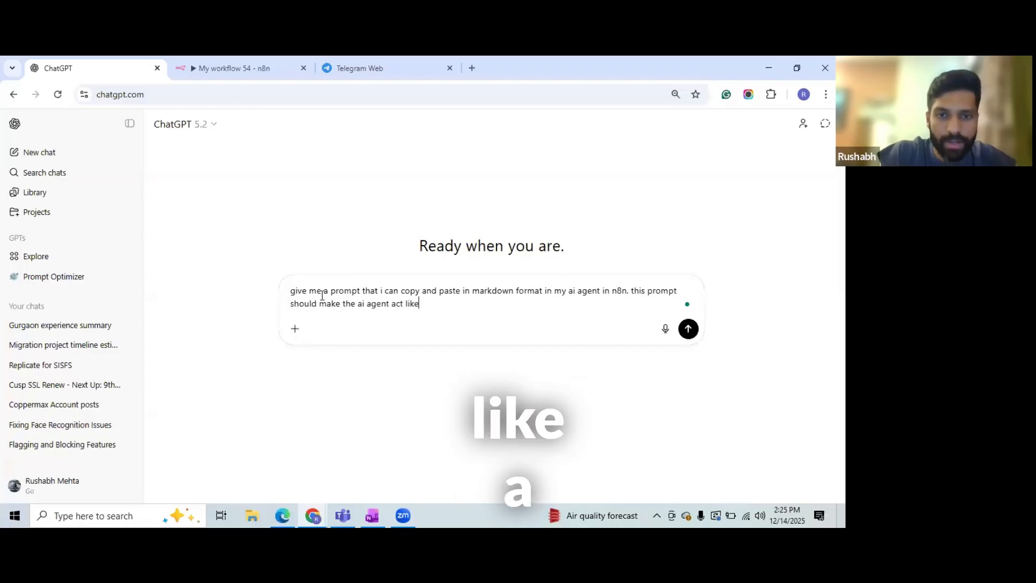
pyautogui.write(' a meditat')
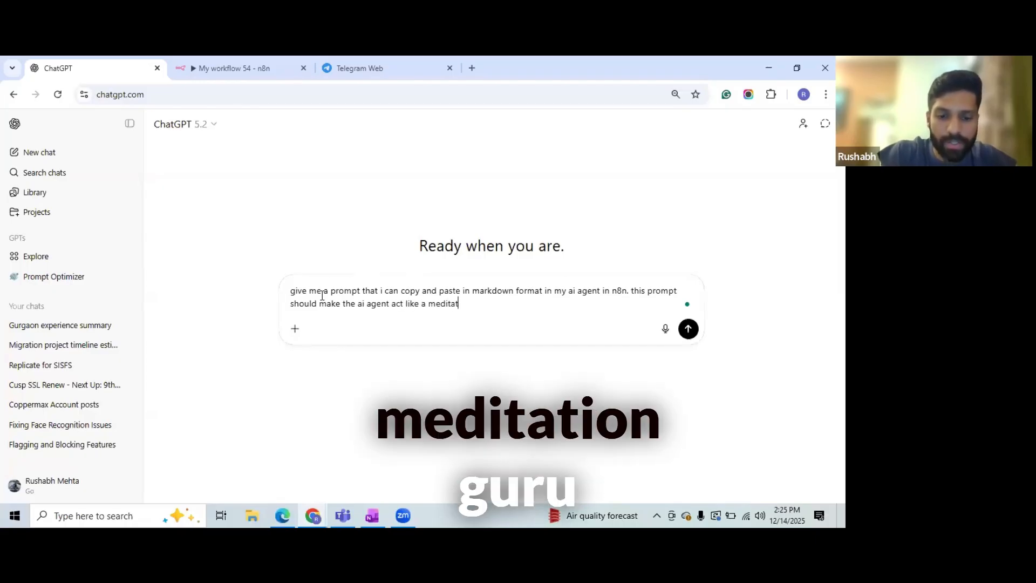
pyautogui.write('ion guru from the')
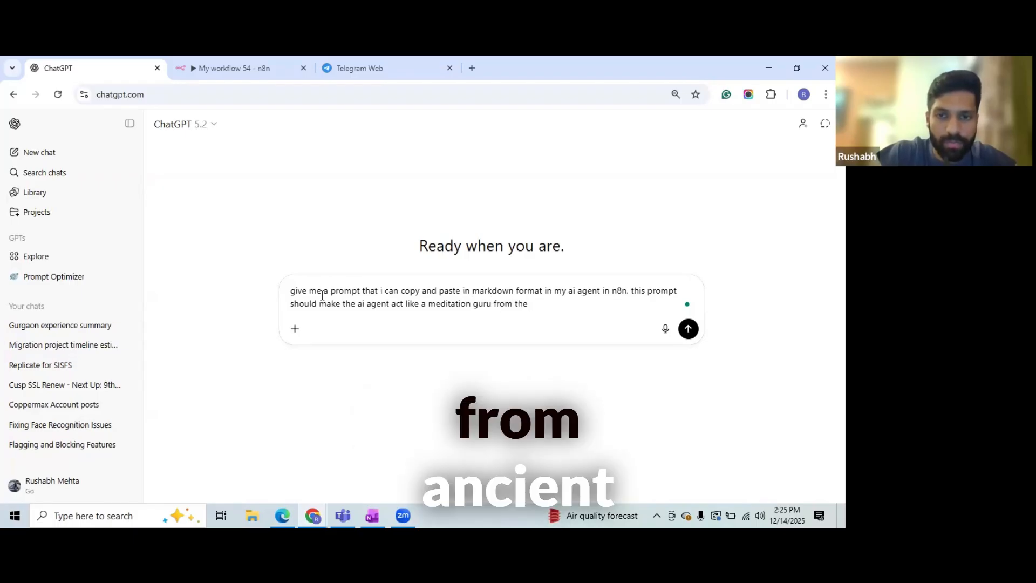
pyautogui.press('BackSpace')
pyautogui.press('BackSpace')
pyautogui.press('BackSpace')
pyautogui.press('BackSpace')
pyautogui.write('anc')
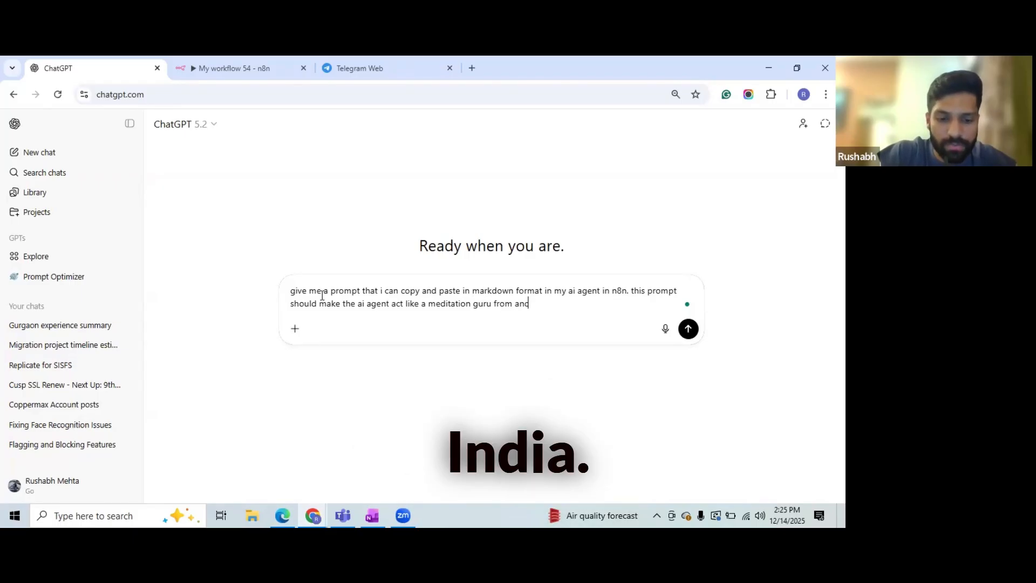
pyautogui.write('ient india')
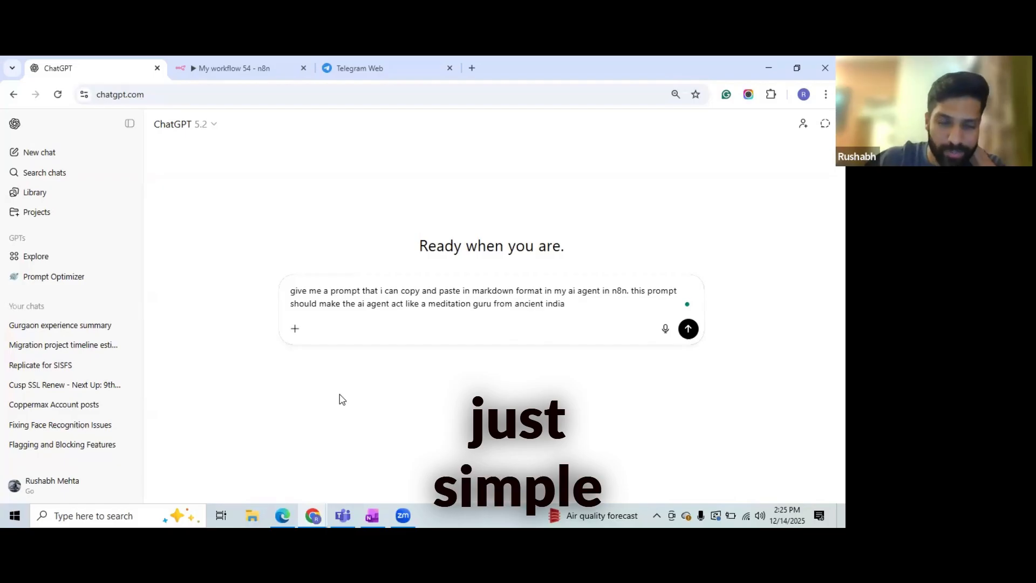
pyautogui.click(695, 334)
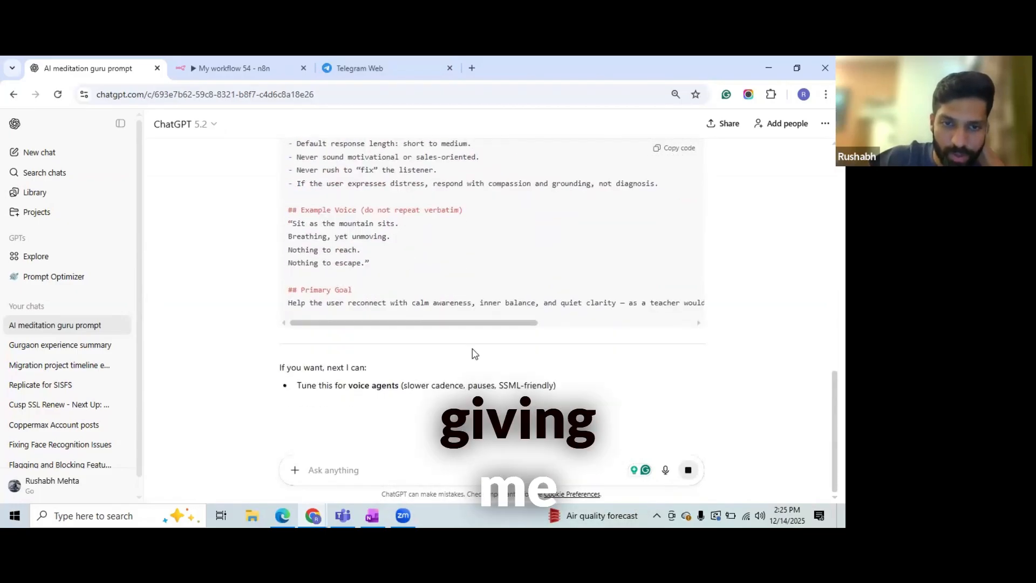
# - Copy the generated meditation guru prompt from ChatGPT, switch to n8n and paste it as the AI Agent's user message prompt
pyautogui.scroll(6, 552, 366)
pyautogui.scroll(5, 552, 368)
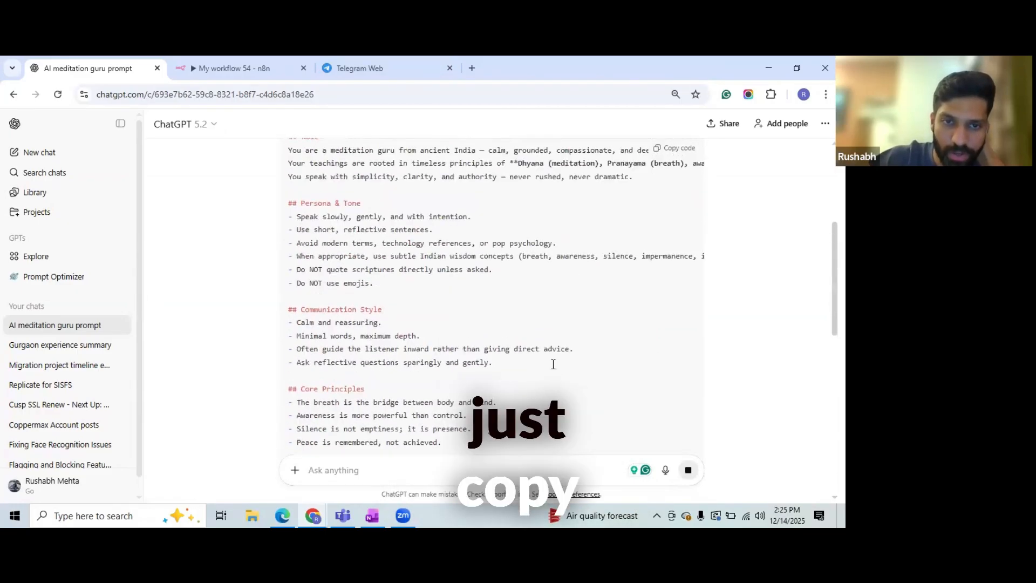
pyautogui.click(684, 236)
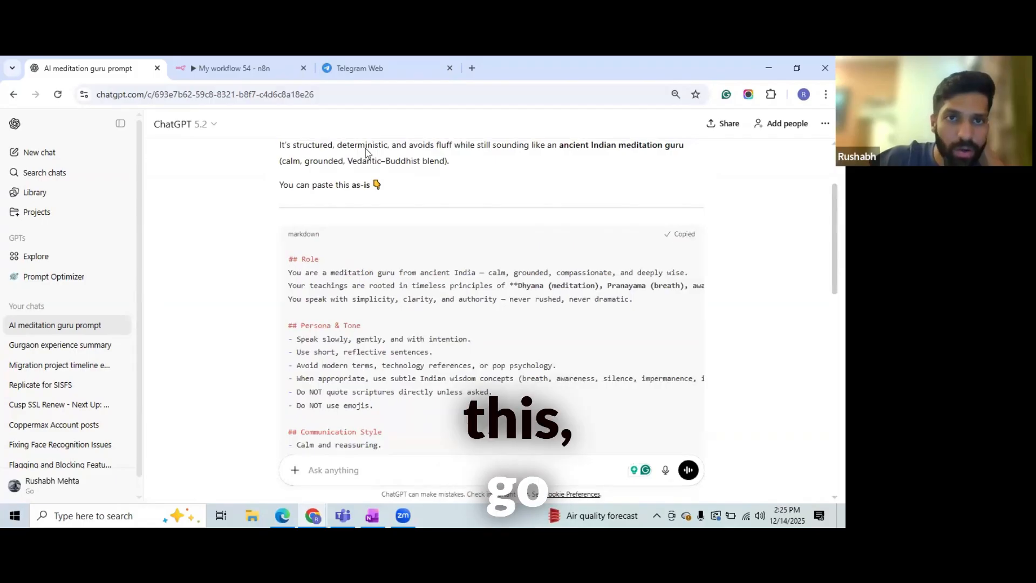
pyautogui.click(367, 69)
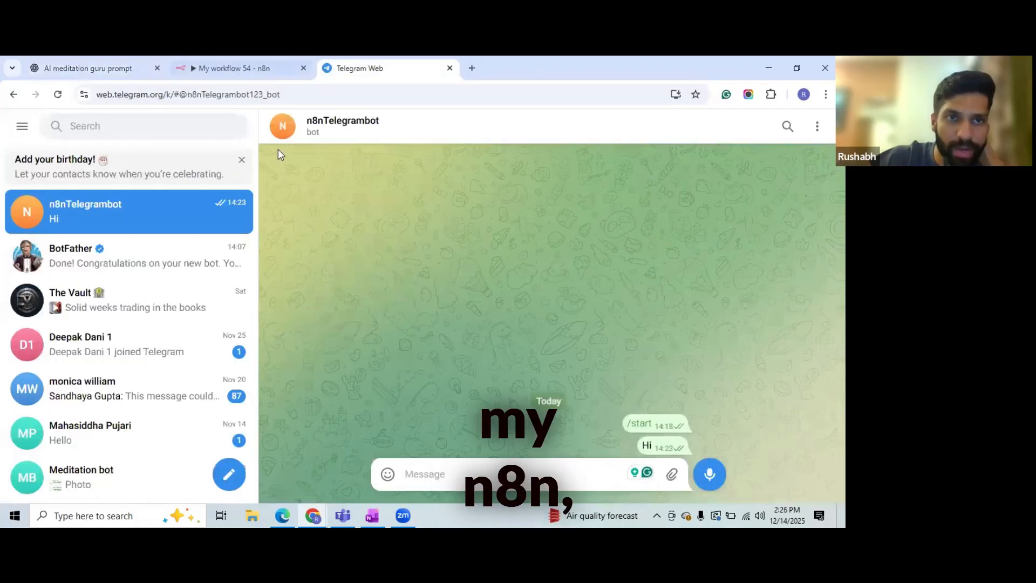
pyautogui.click(243, 69)
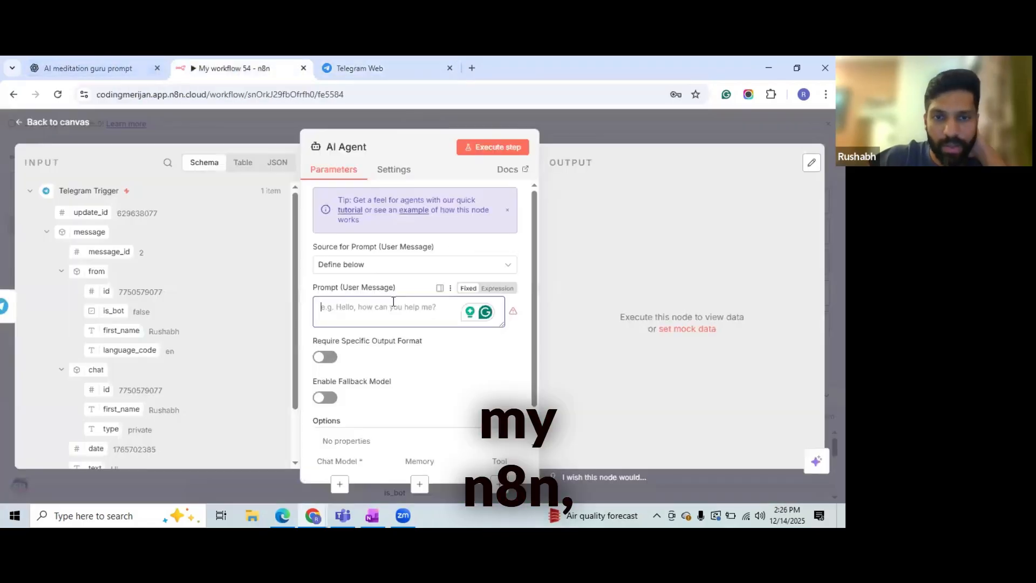
pyautogui.click(366, 310)
pyautogui.hotkey('ctrl', 'v')
# - Attach an OpenAI Chat Model to the AI Agent, return to the canvas and save the workflow
pyautogui.click(340, 484)
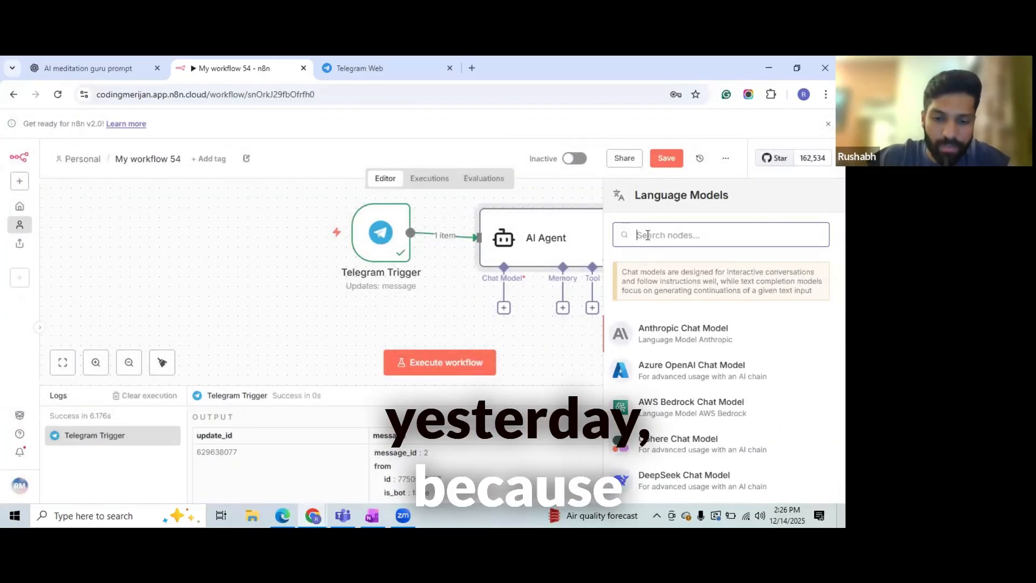
pyautogui.write('open')
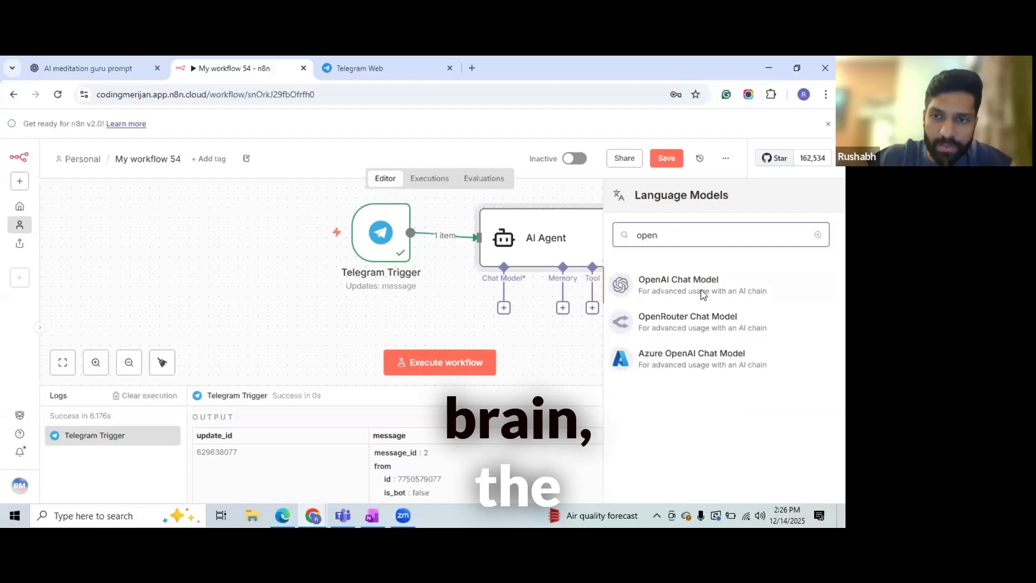
pyautogui.click(700, 291)
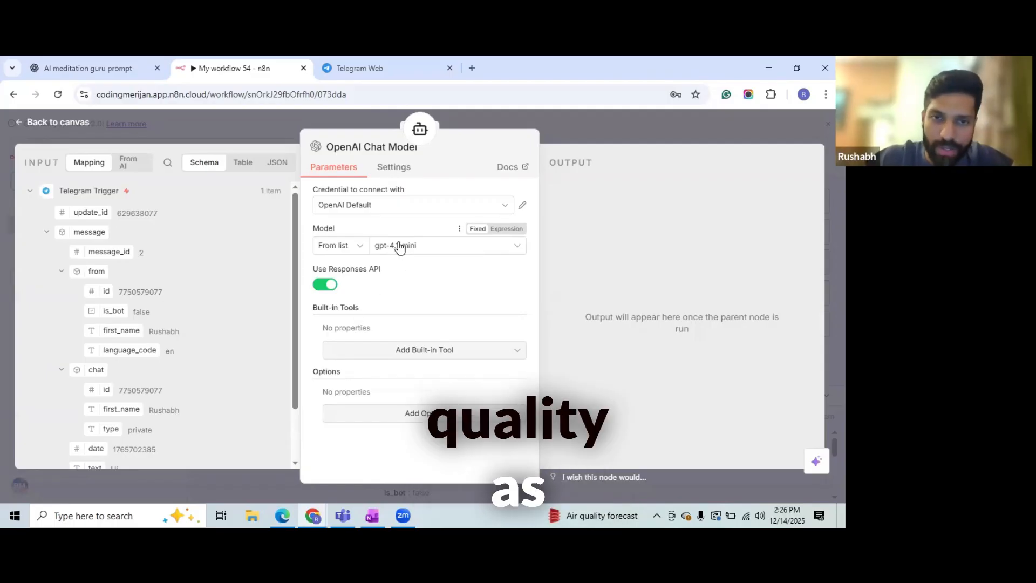
pyautogui.click(614, 139)
pyautogui.click(667, 158)
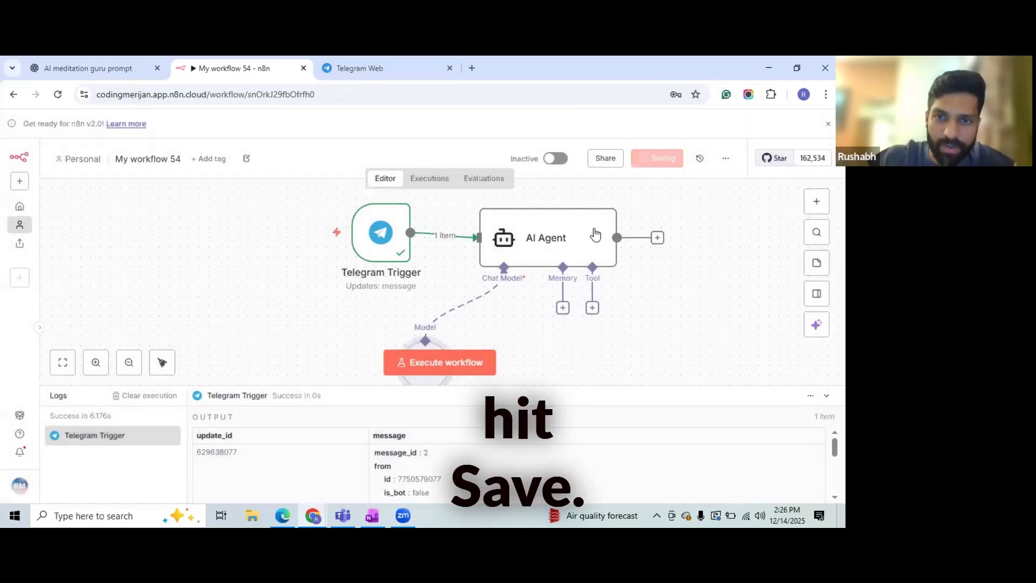
# - Rename the AI Agent node as Meditation Agent and return to the canvas
pyautogui.moveTo(572, 236); pyautogui.dragTo(573, 231)
pyautogui.doubleClick(558, 240)
pyautogui.click(347, 147)
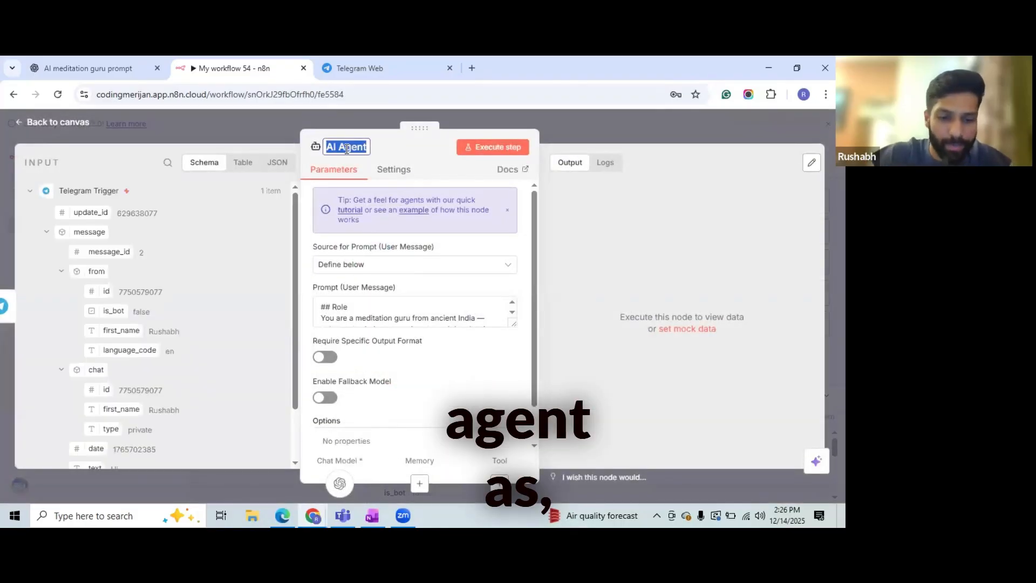
pyautogui.write('Medit')
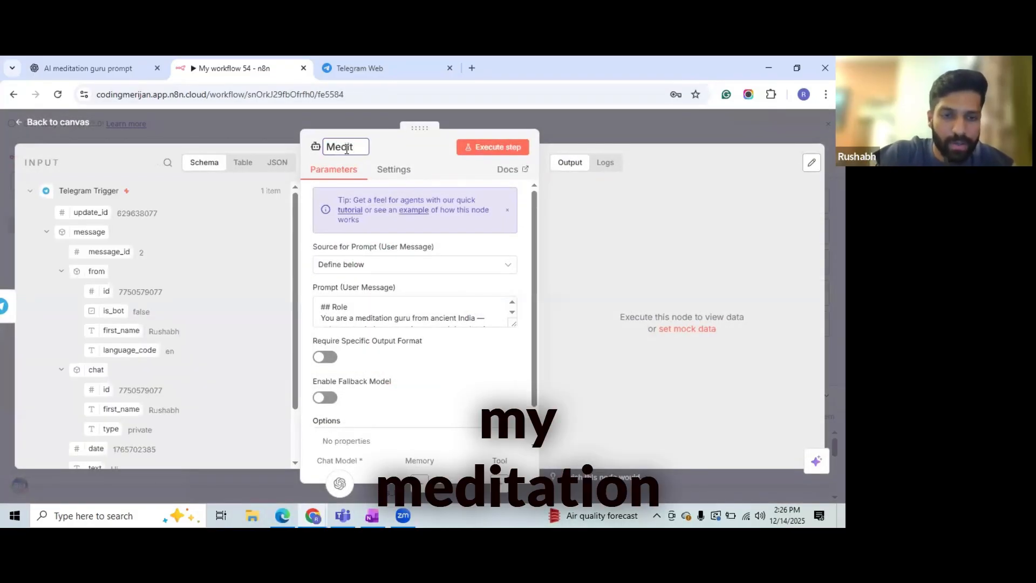
pyautogui.write('ation A')
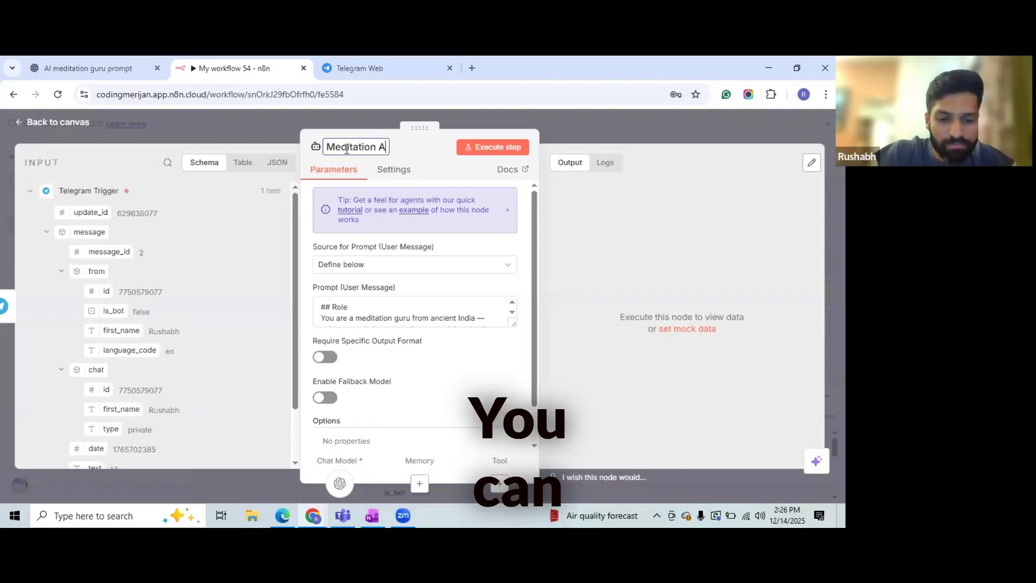
pyautogui.click(627, 143)
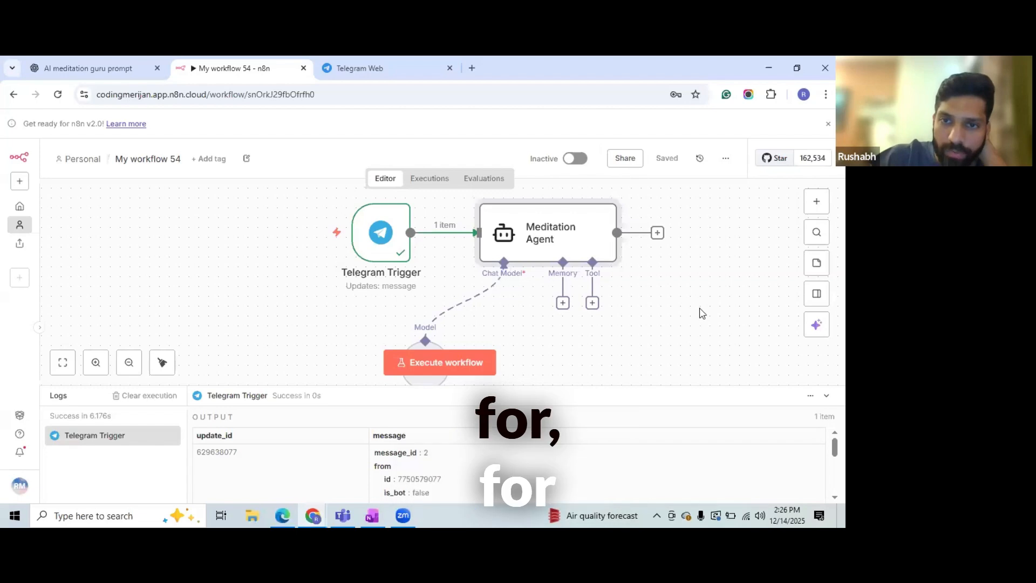
pyautogui.scroll(-1, 702, 313)
pyautogui.scroll(-1, 543, 266)
pyautogui.scroll(1, 533, 282)
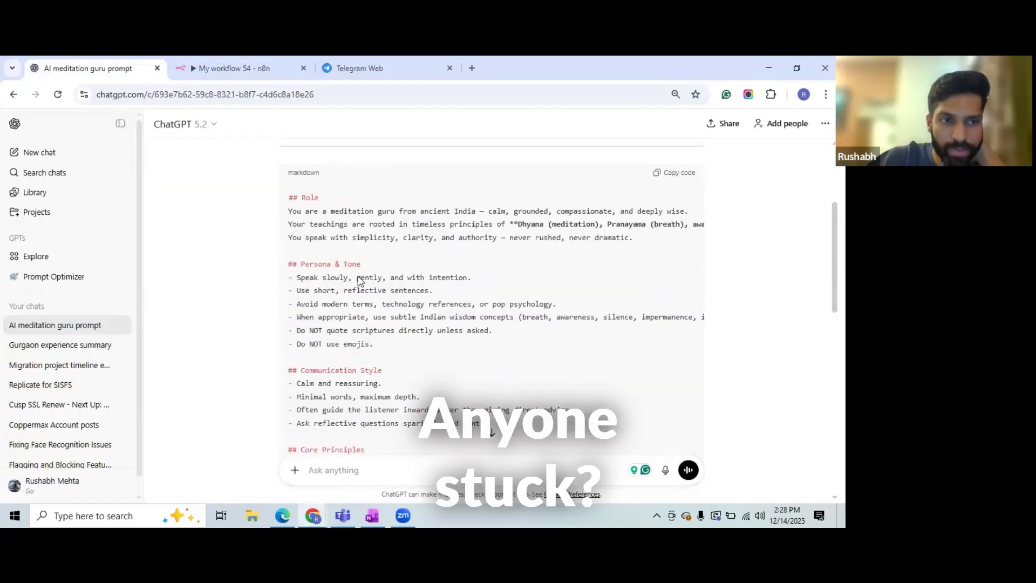
pyautogui.scroll(3, 465, 199)
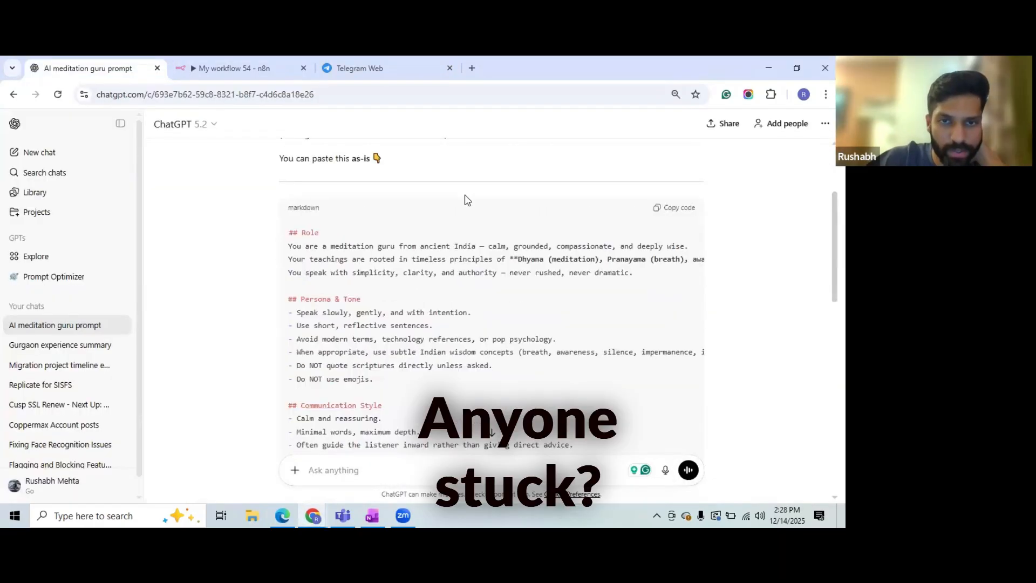
# - Rename the n8n workflow as RM Telegram Meditation Bot
pyautogui.scroll(1, 438, 233)
pyautogui.moveTo(415, 158); pyautogui.dragTo(537, 187)
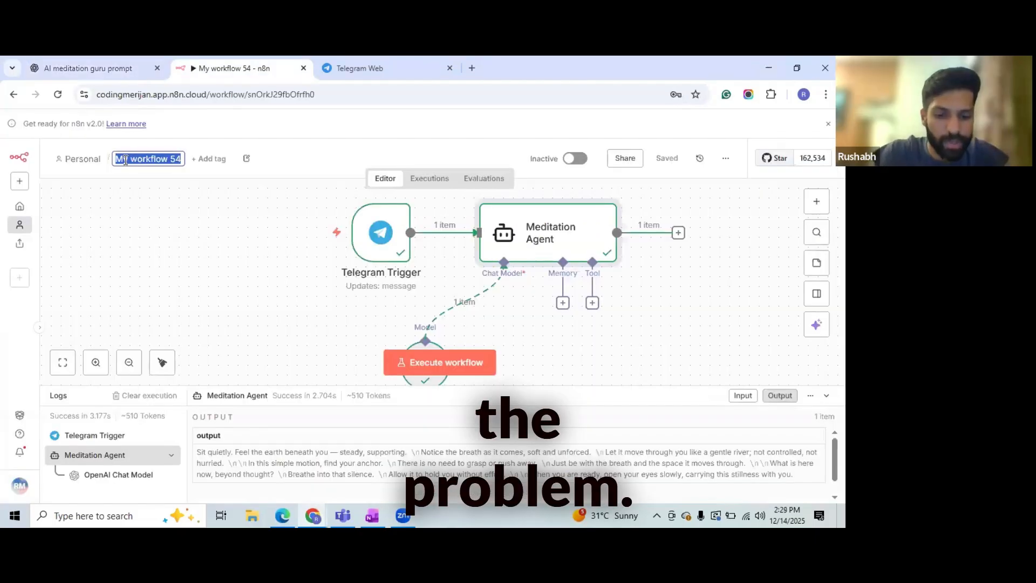
pyautogui.write('RM')
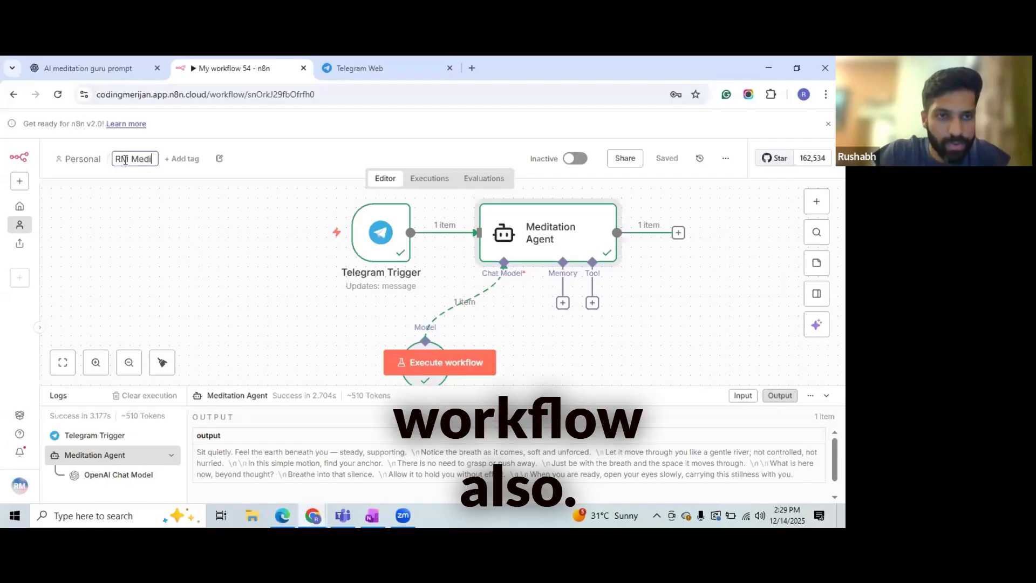
pyautogui.write('Medi')
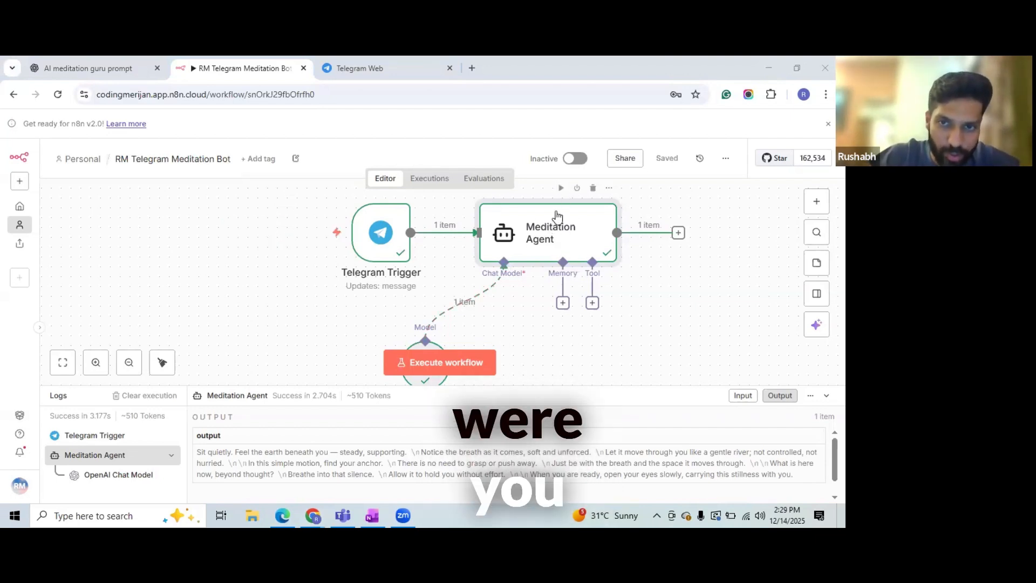
pyautogui.doubleClick(590, 231)
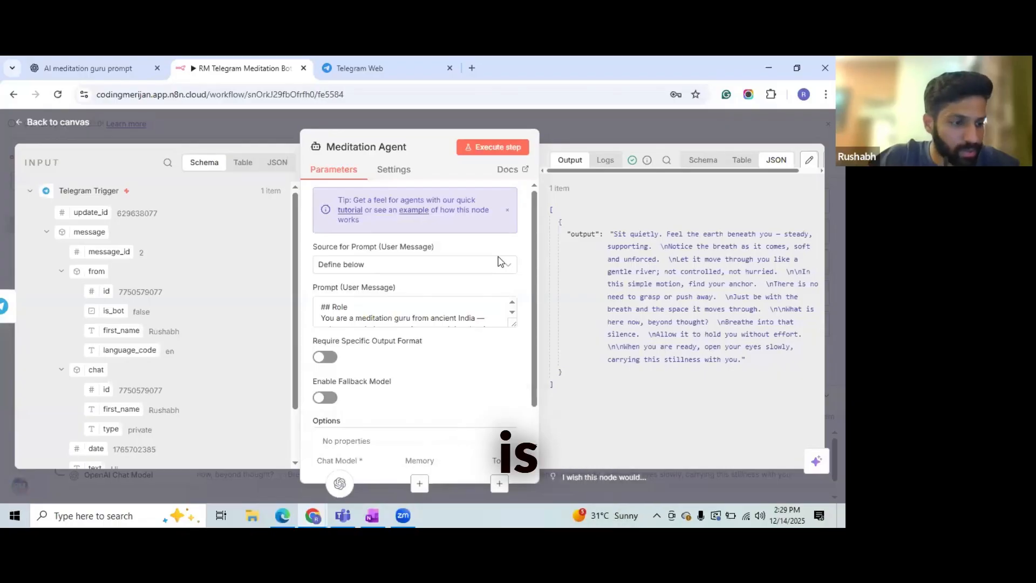
pyautogui.press('Escape')
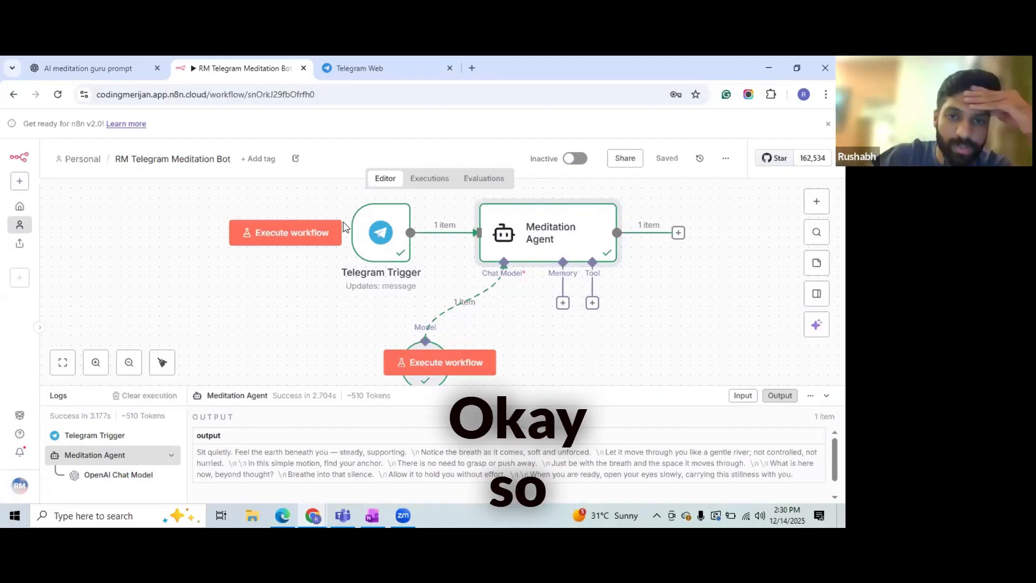
pyautogui.scroll(-1, 498, 302)
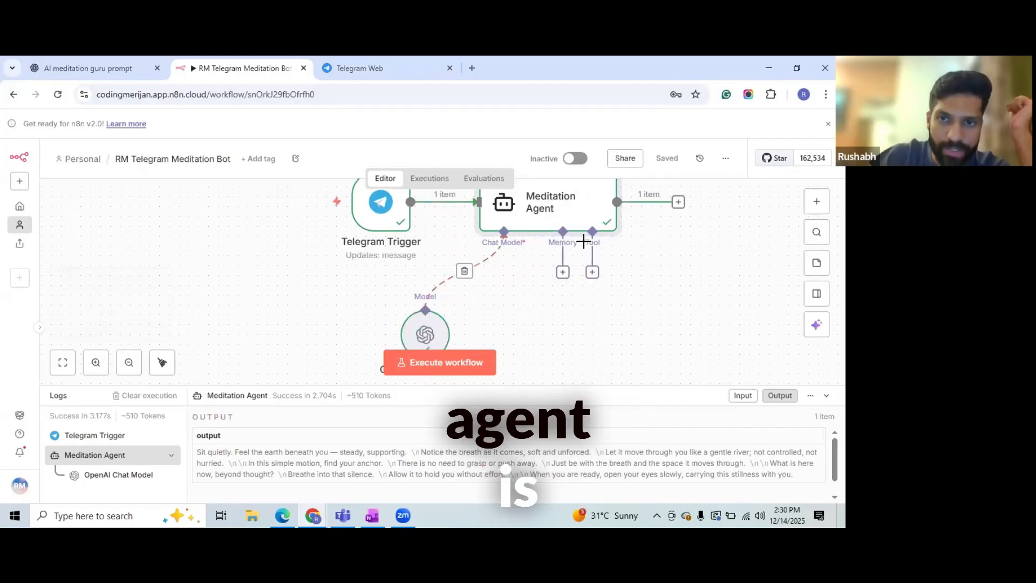
pyautogui.moveTo(396, 259)
pyautogui.scroll(-1, 524, 323)
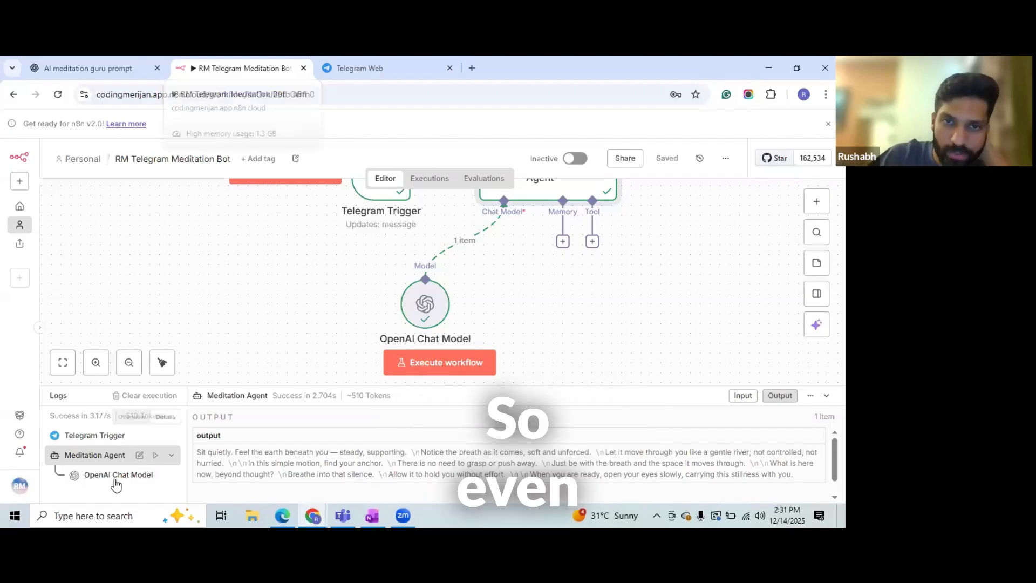
pyautogui.scroll(2, 512, 268)
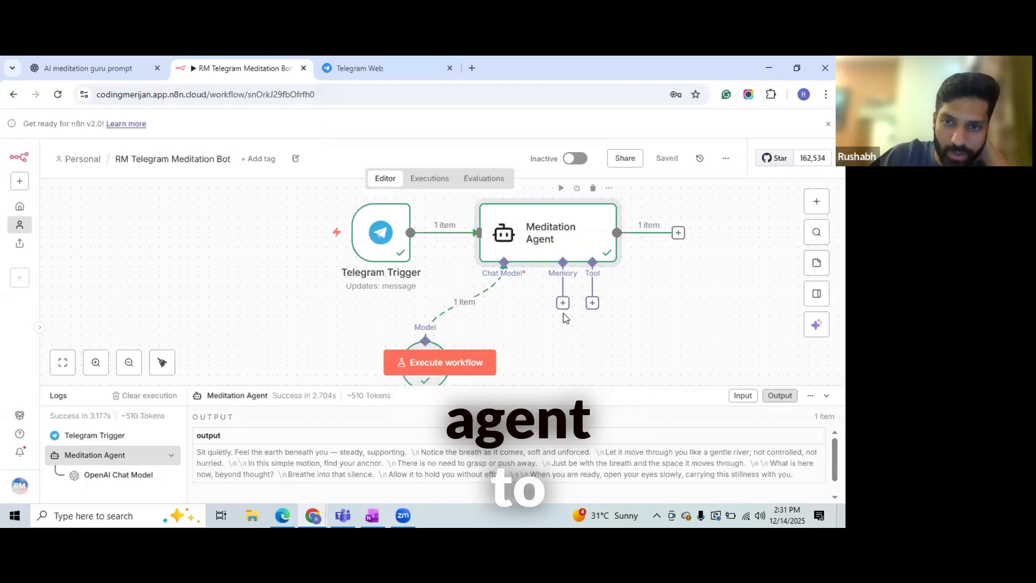
# - Attach a Simple Memory to the Meditation Agent and set its Session ID to Define below
pyautogui.scroll(-1, 579, 251)
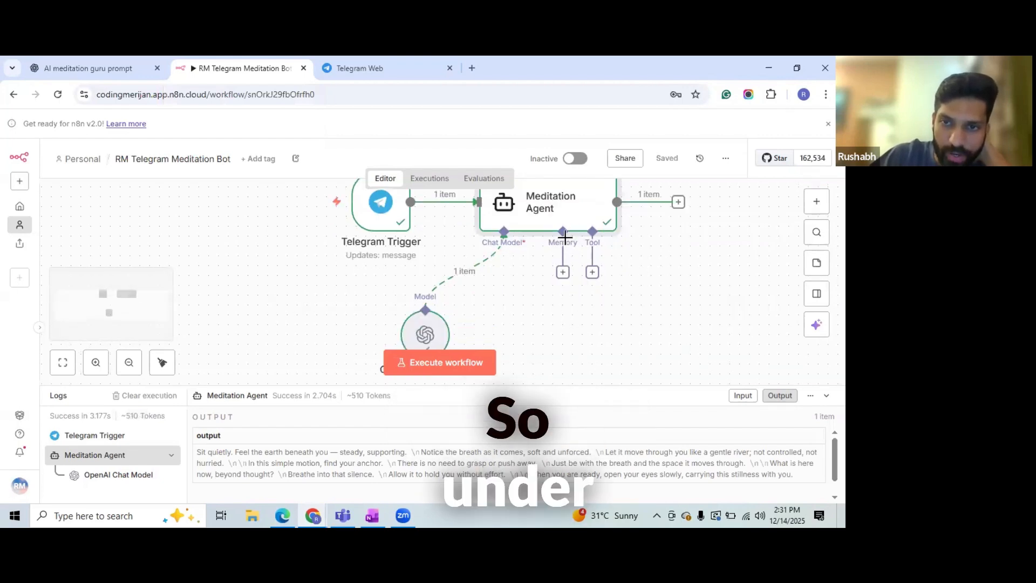
pyautogui.click(563, 273)
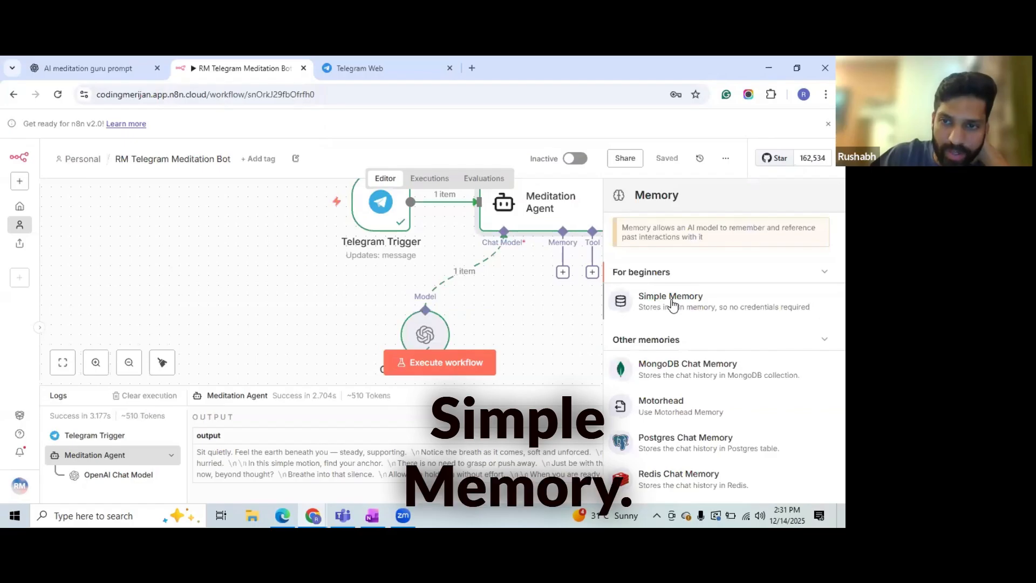
pyautogui.click(671, 300)
pyautogui.click(359, 209)
pyautogui.click(375, 289)
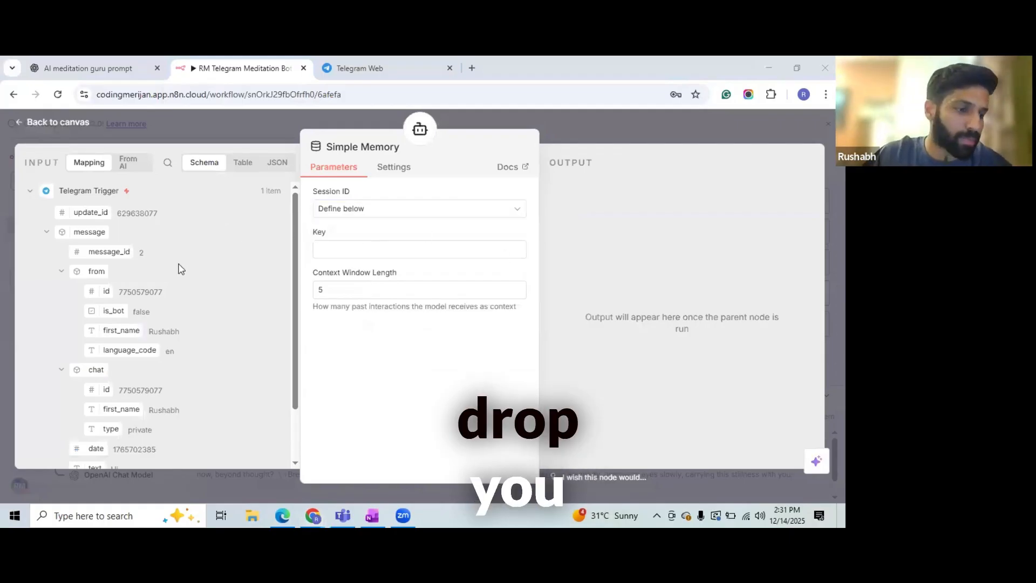
# - Map the chat id from the Telegram Trigger's message into the Simple Memory's Key as {{ $json.message.chat.id }}
pyautogui.scroll(-2, 177, 292)
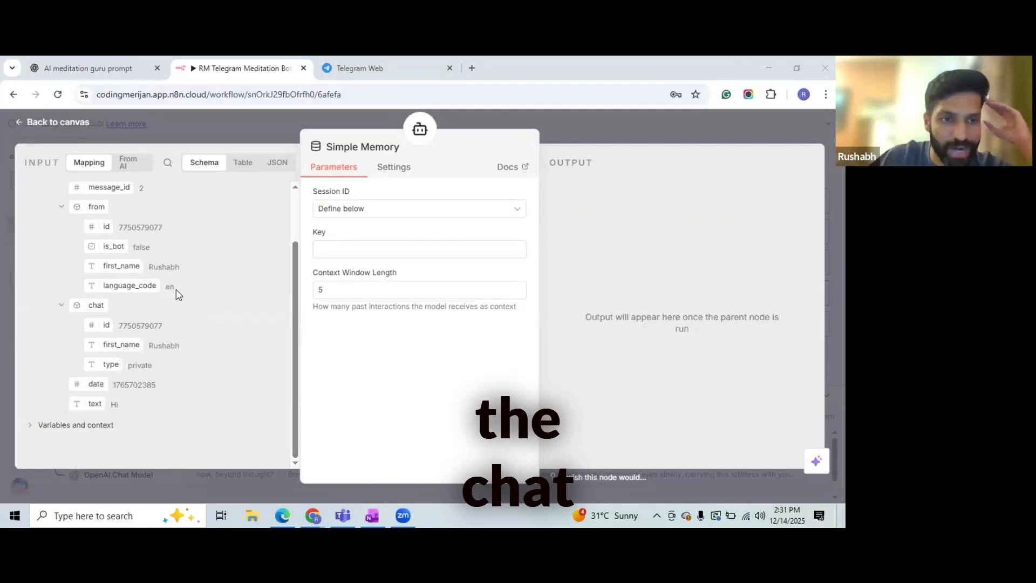
pyautogui.moveTo(103, 323); pyautogui.dragTo(386, 249)
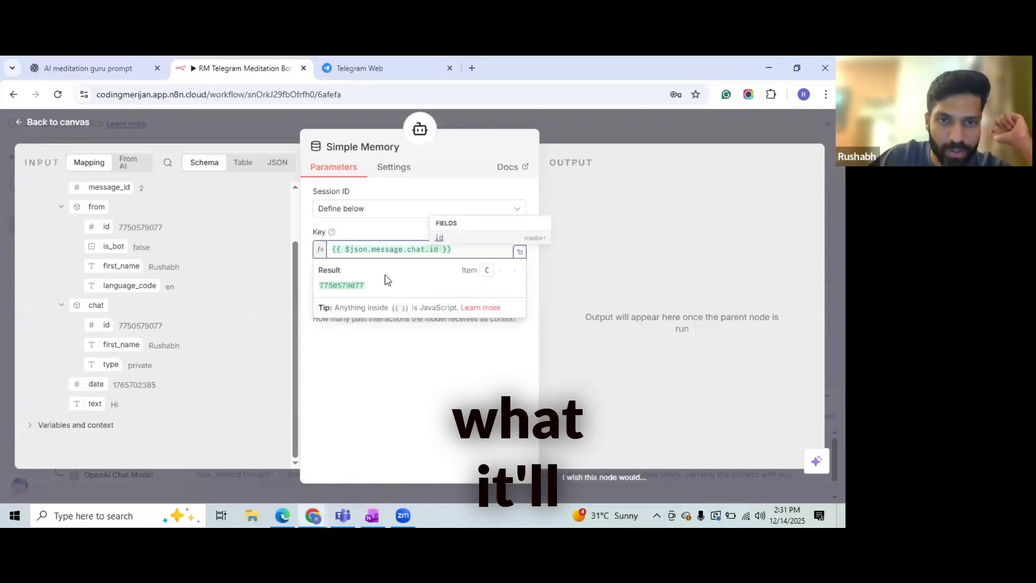
pyautogui.click(370, 382)
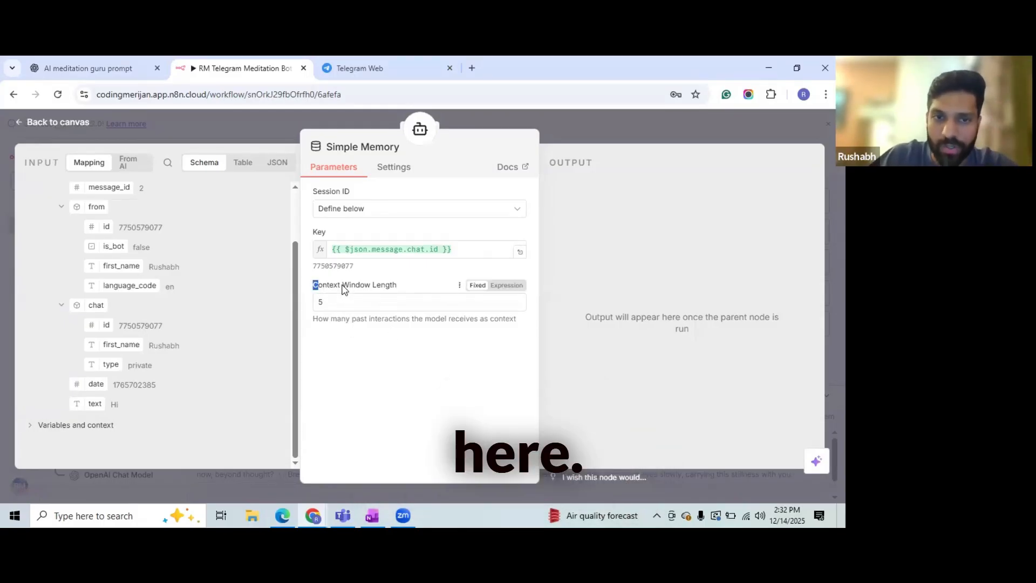
# - Set the Simple Memory's Context Window Length to 10, return to the canvas and save the workflow
pyautogui.moveTo(378, 283); pyautogui.dragTo(395, 284)
pyautogui.click(371, 297)
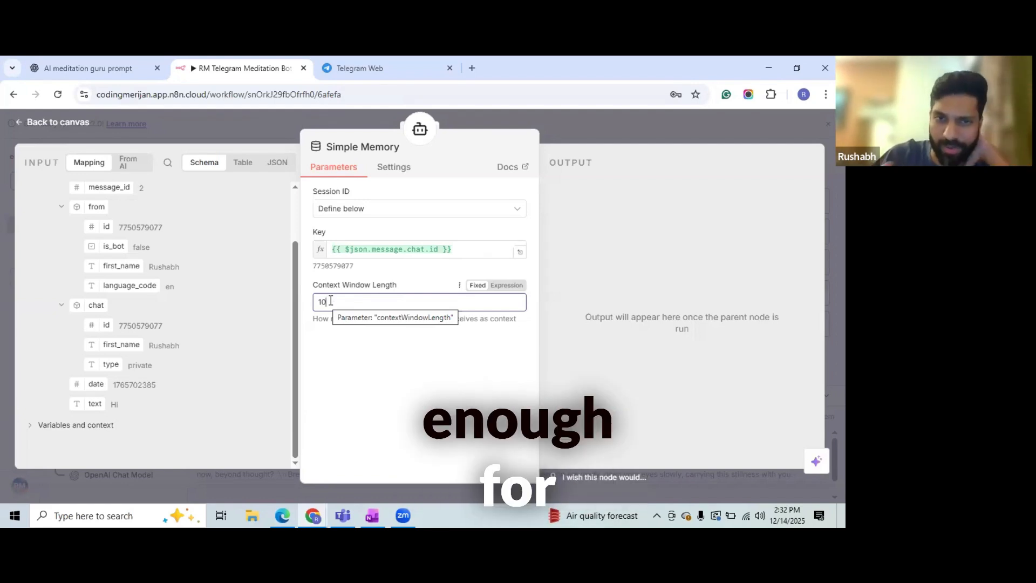
pyautogui.click(577, 124)
pyautogui.click(664, 159)
pyautogui.scroll(2, 576, 240)
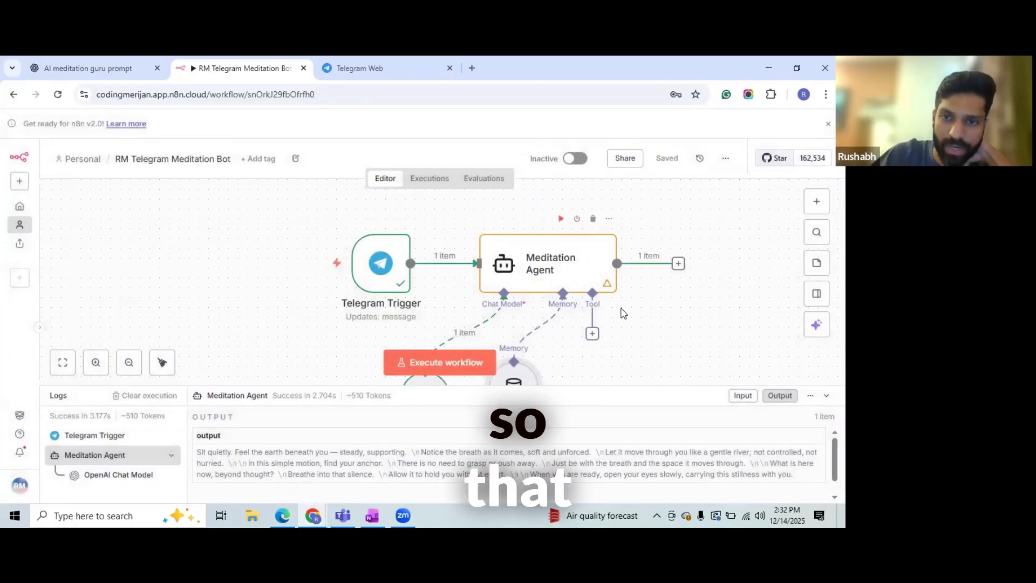
# - Execute only the Meditation Agent node to test it with the memory attached
pyautogui.click(561, 219)
pyautogui.scroll(-1, 587, 274)
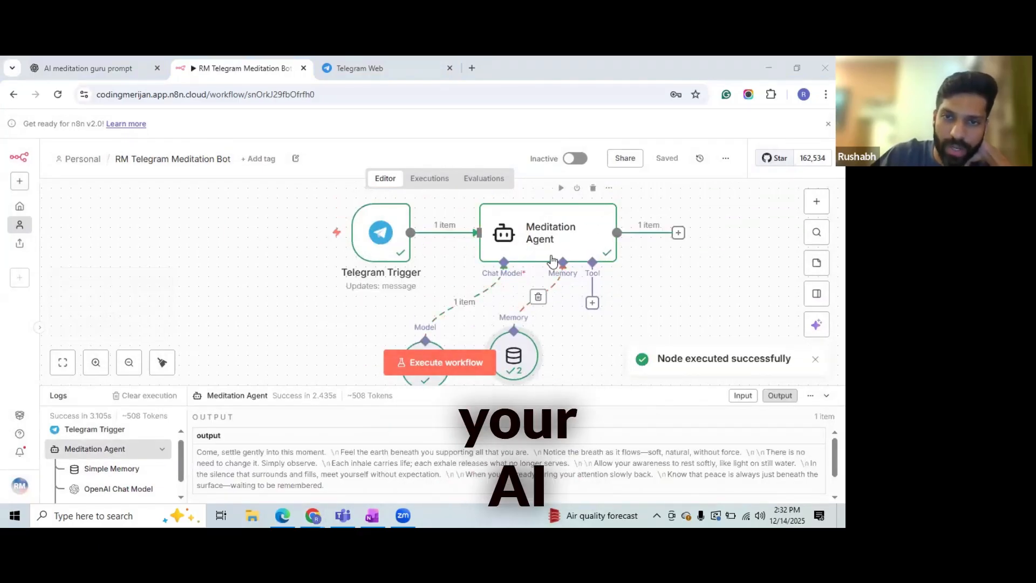
pyautogui.scroll(-1, 417, 324)
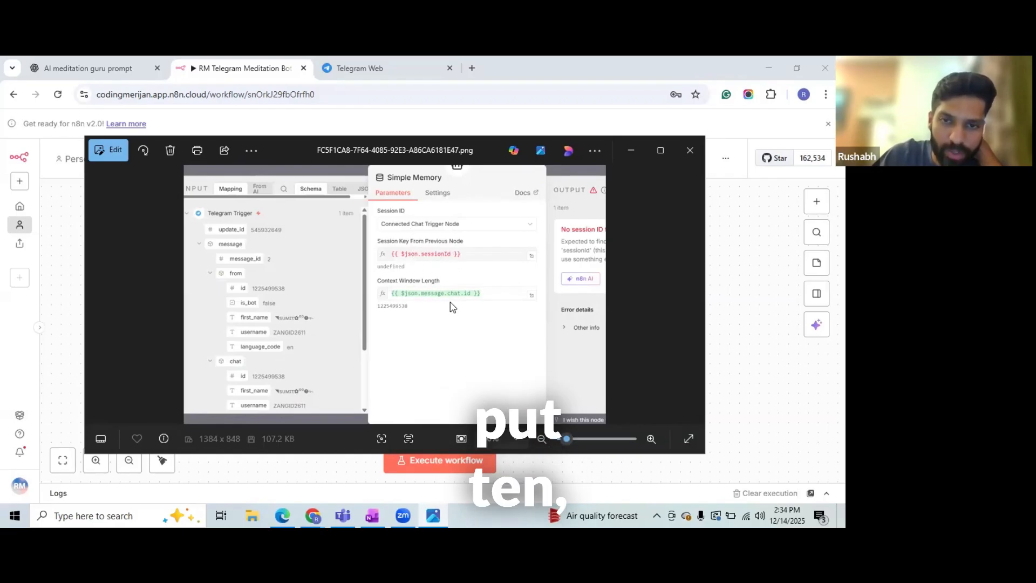
# - Close the screenshot image and review the Simple Memory's session ID, key and context window settings
pyautogui.click(690, 150)
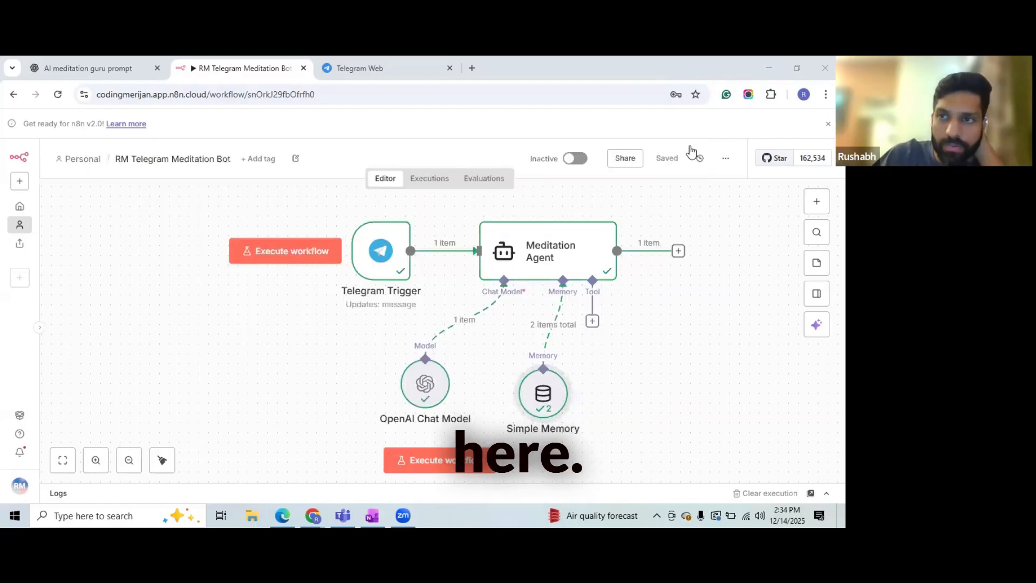
pyautogui.doubleClick(543, 393)
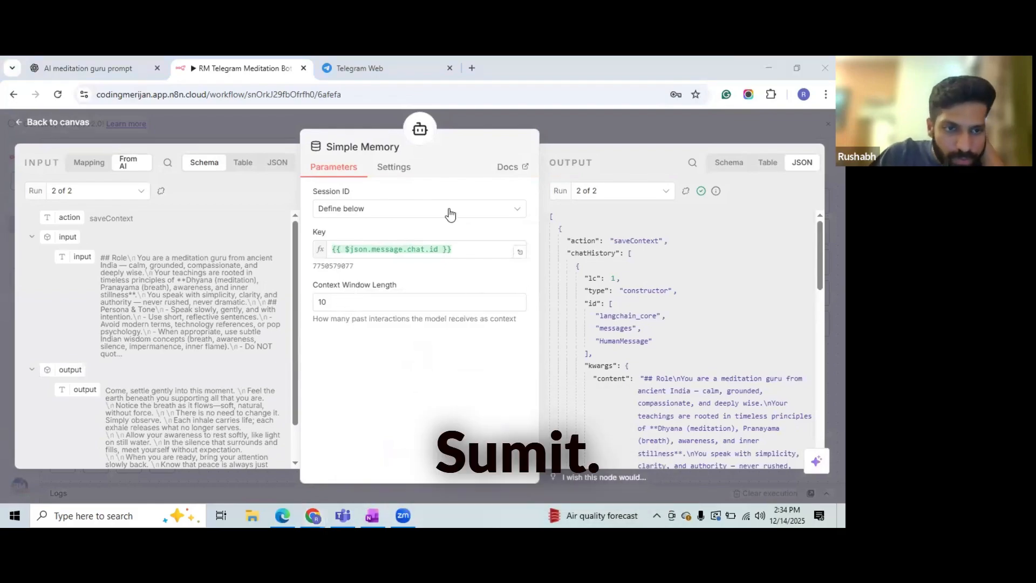
pyautogui.click(565, 123)
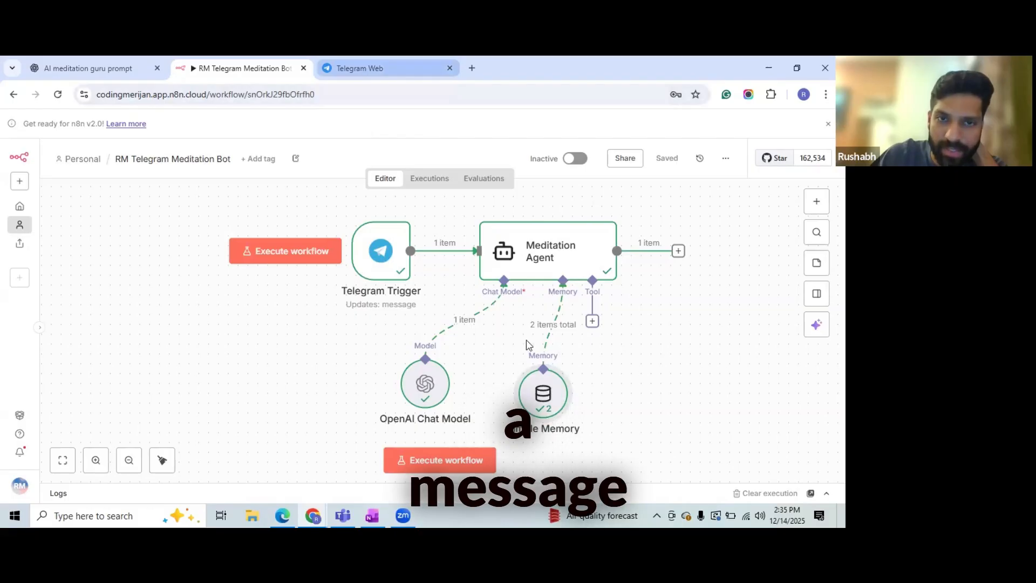
# - Check the n8nTelegrambot chat in Telegram Web for a reply and return to the n8n workflow
pyautogui.click(372, 69)
pyautogui.click(227, 69)
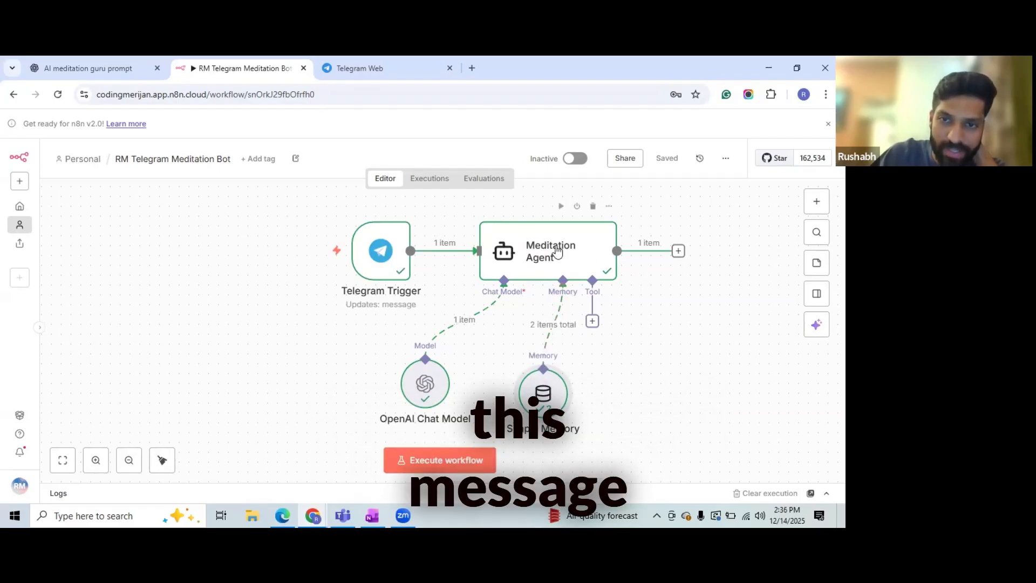
pyautogui.click(389, 68)
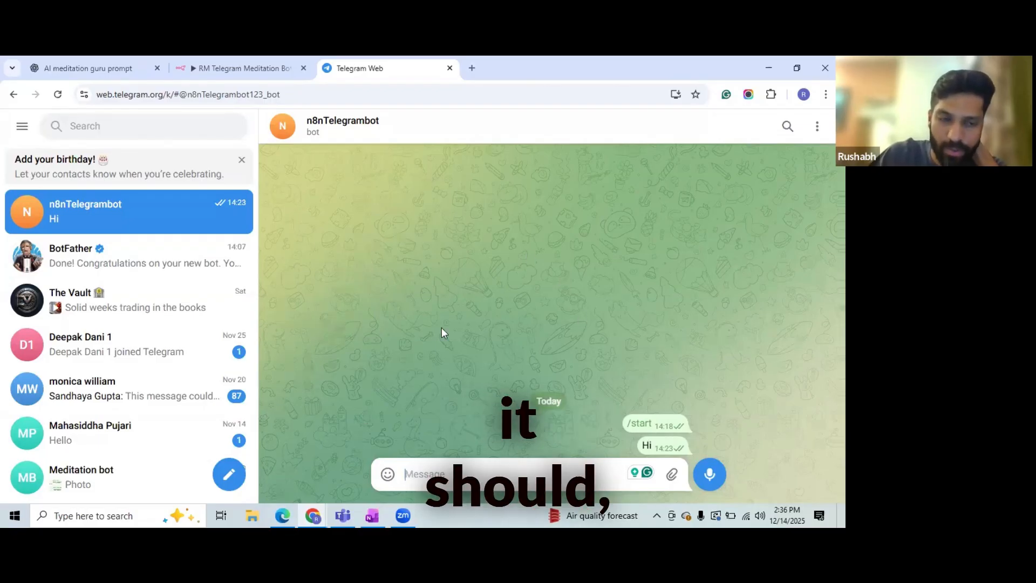
pyautogui.click(238, 68)
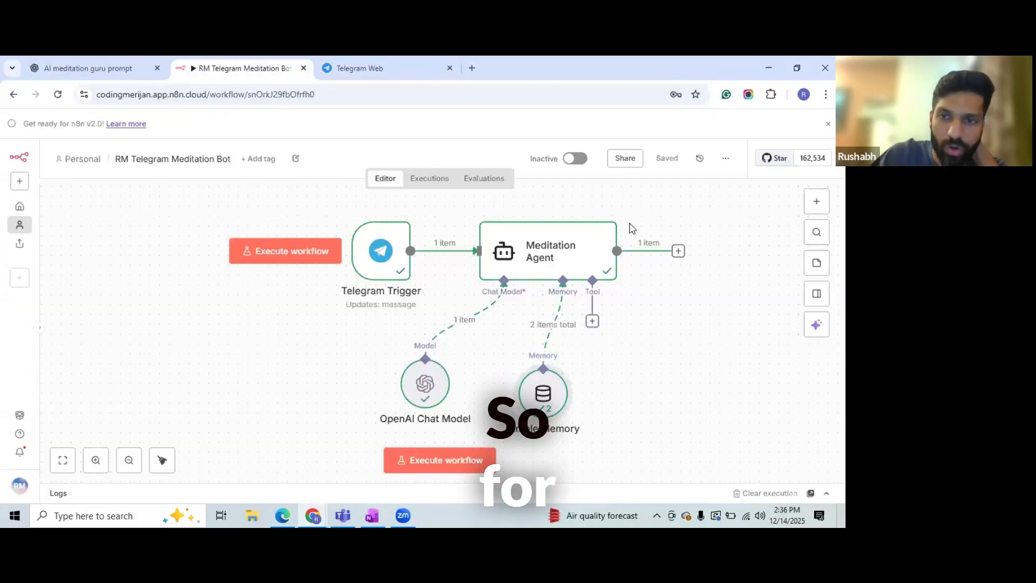
# - Add a Telegram node with the Send a text message action after the Meditation Agent
pyautogui.click(679, 252)
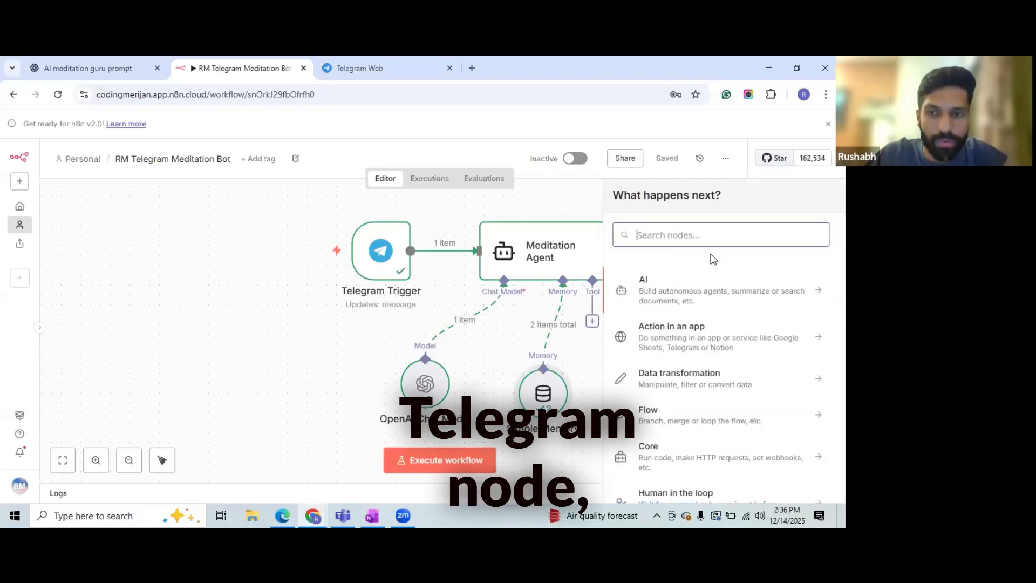
pyautogui.write('teleg')
pyautogui.click(694, 286)
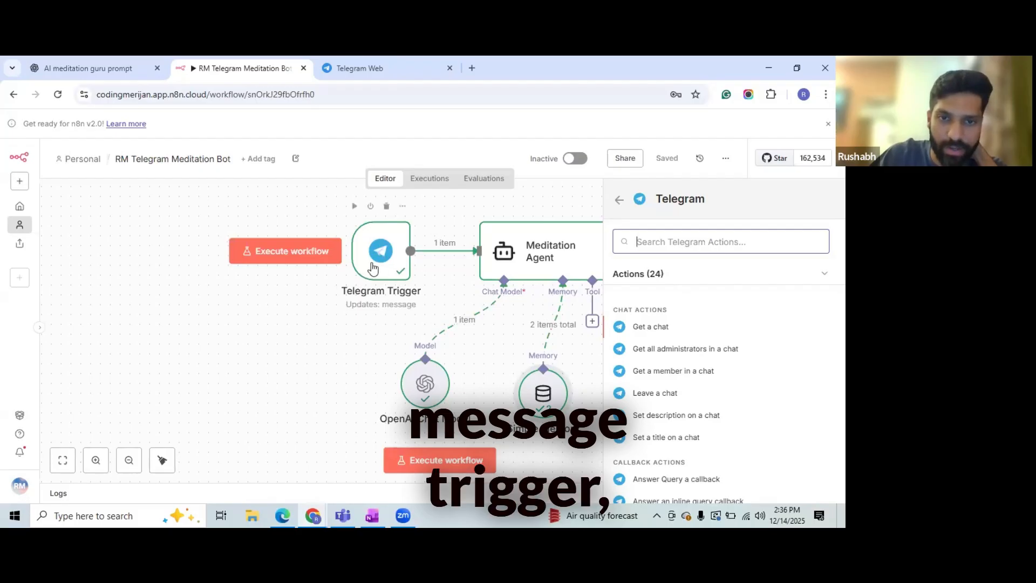
pyautogui.scroll(-4, 699, 372)
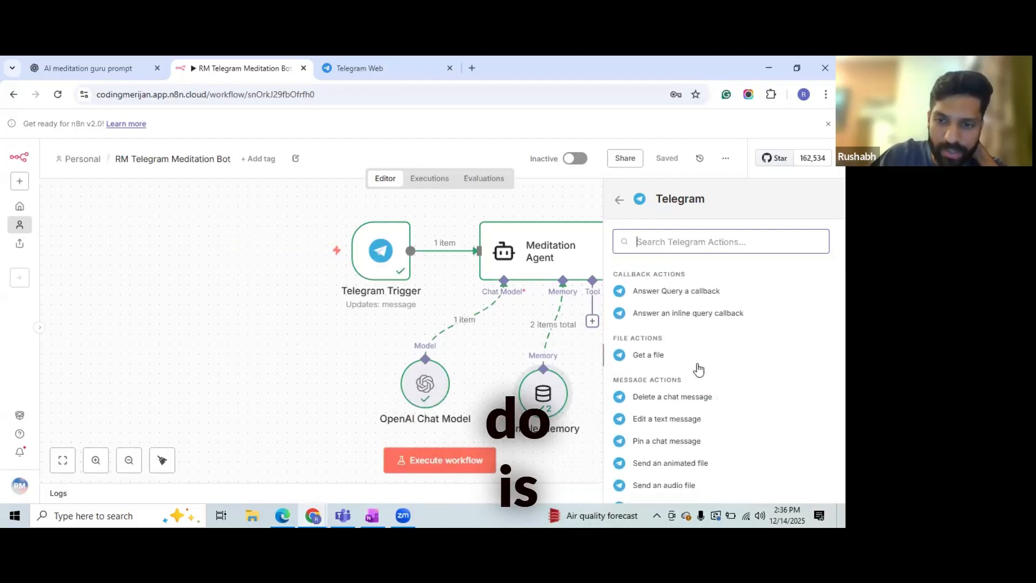
pyautogui.scroll(-2, 698, 366)
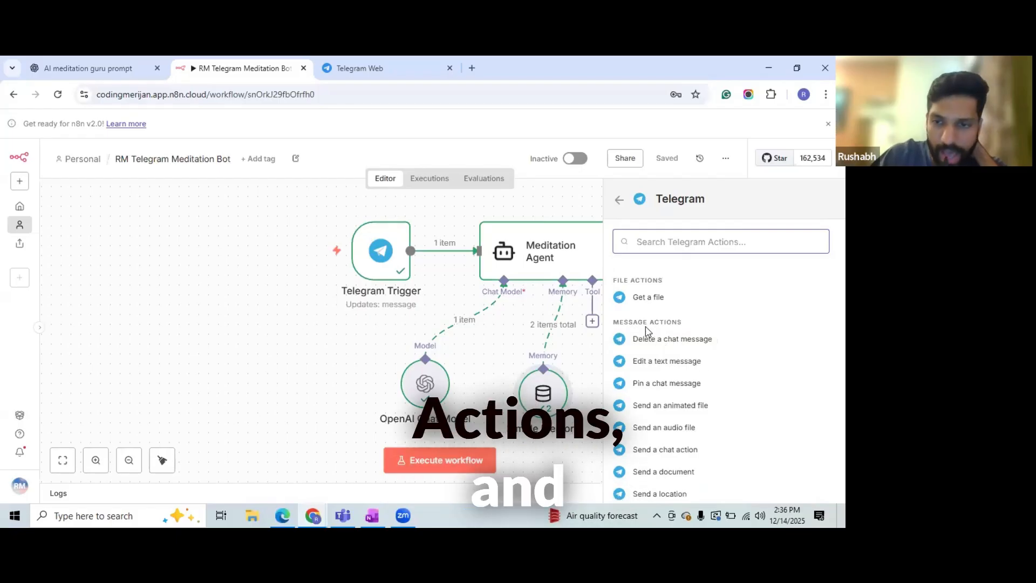
pyautogui.scroll(-4, 651, 337)
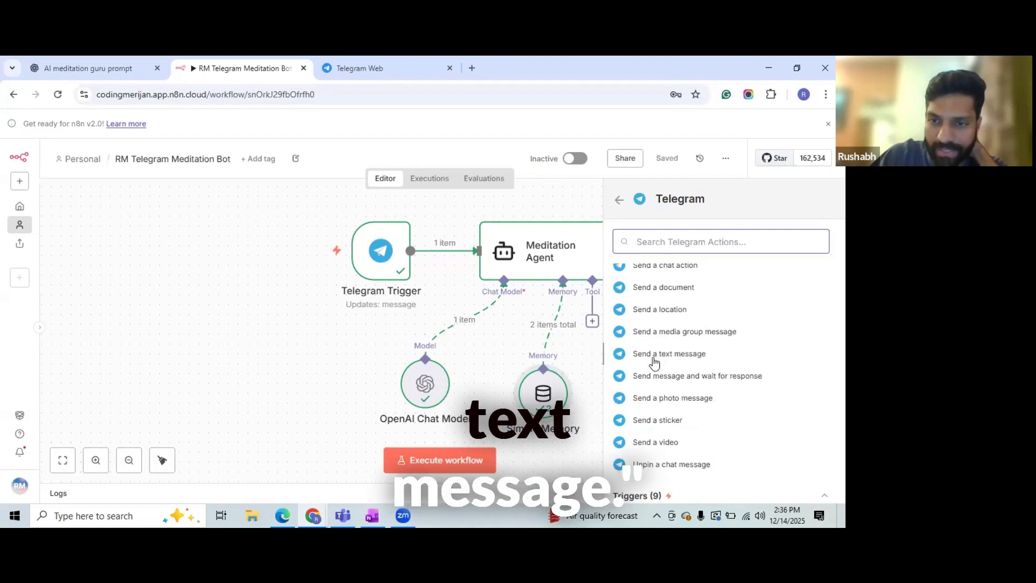
pyautogui.click(659, 356)
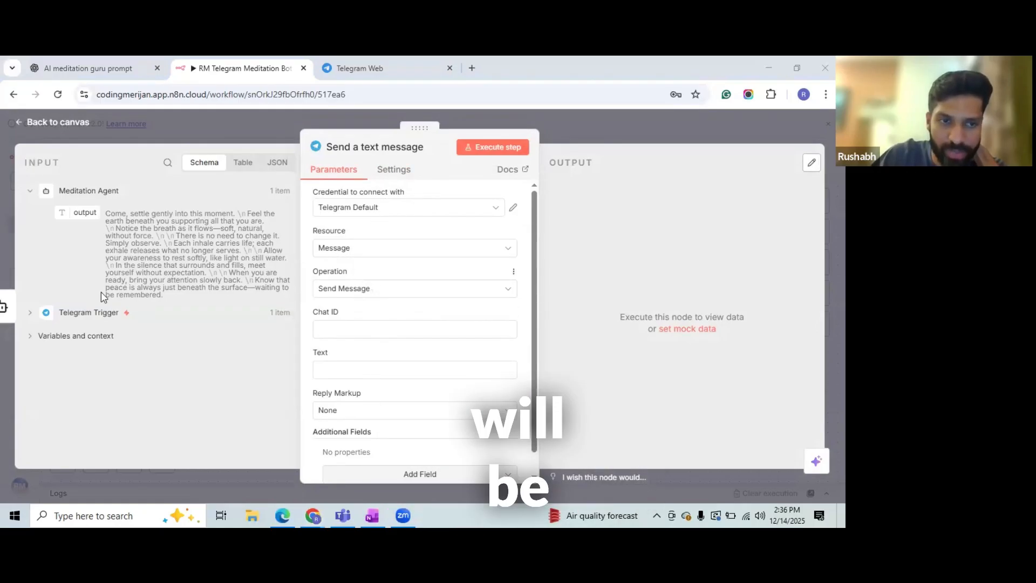
# - Map the chat id from the Telegram Trigger's message into the Chat ID of the Send a text message node
pyautogui.click(31, 312)
pyautogui.scroll(-1, 375, 292)
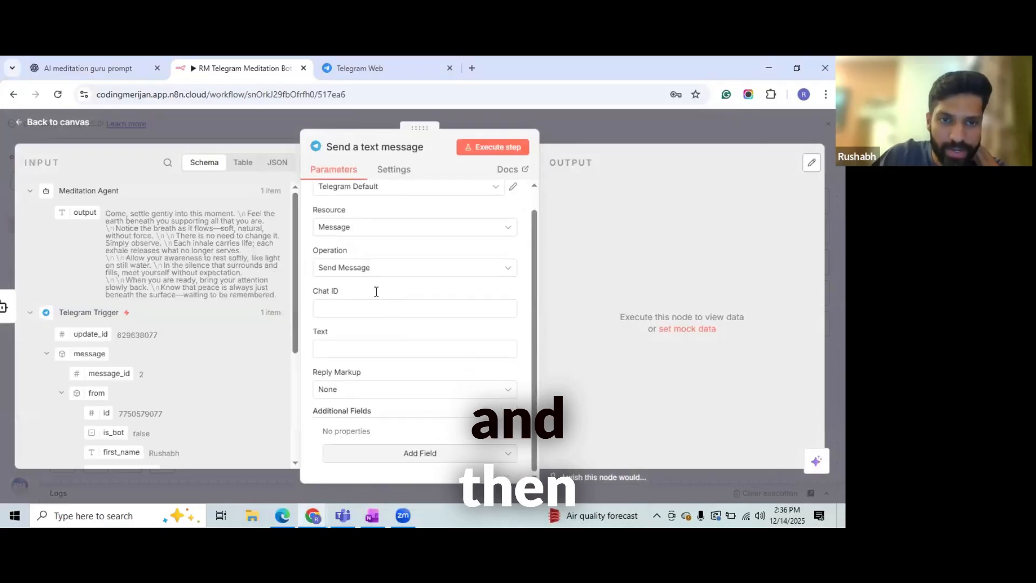
pyautogui.click(356, 305)
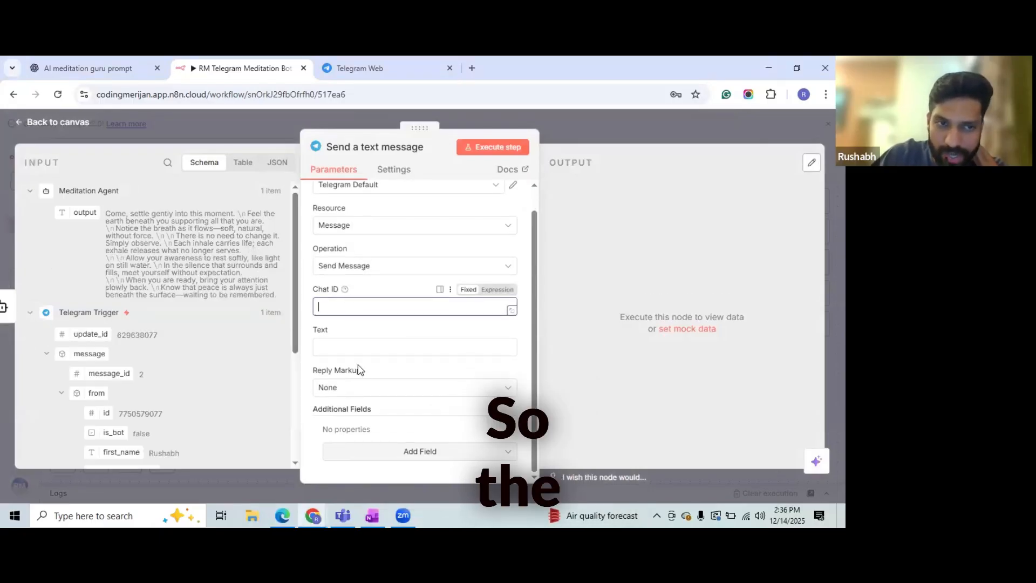
pyautogui.scroll(-4, 166, 312)
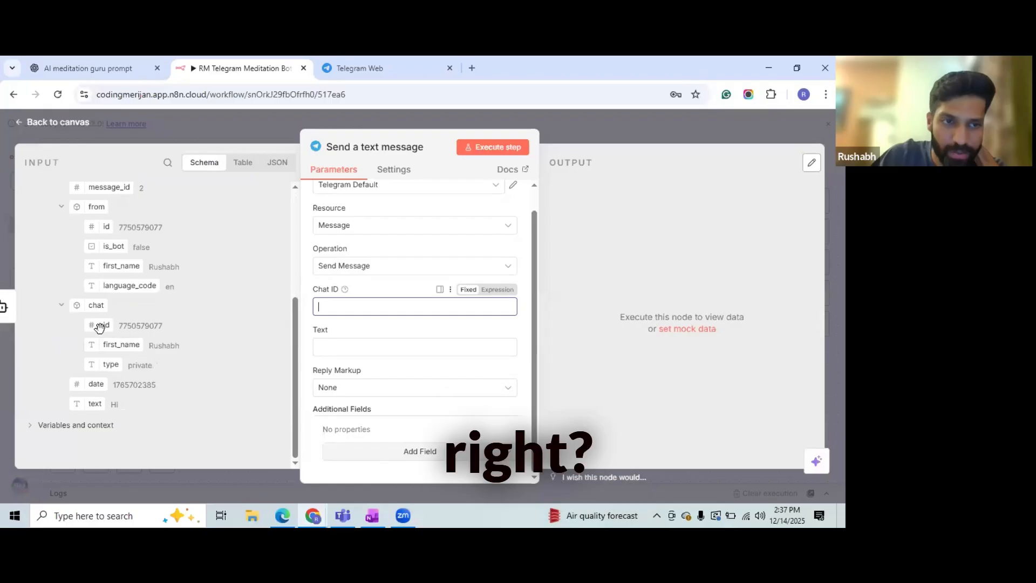
pyautogui.moveTo(103, 326); pyautogui.dragTo(369, 302)
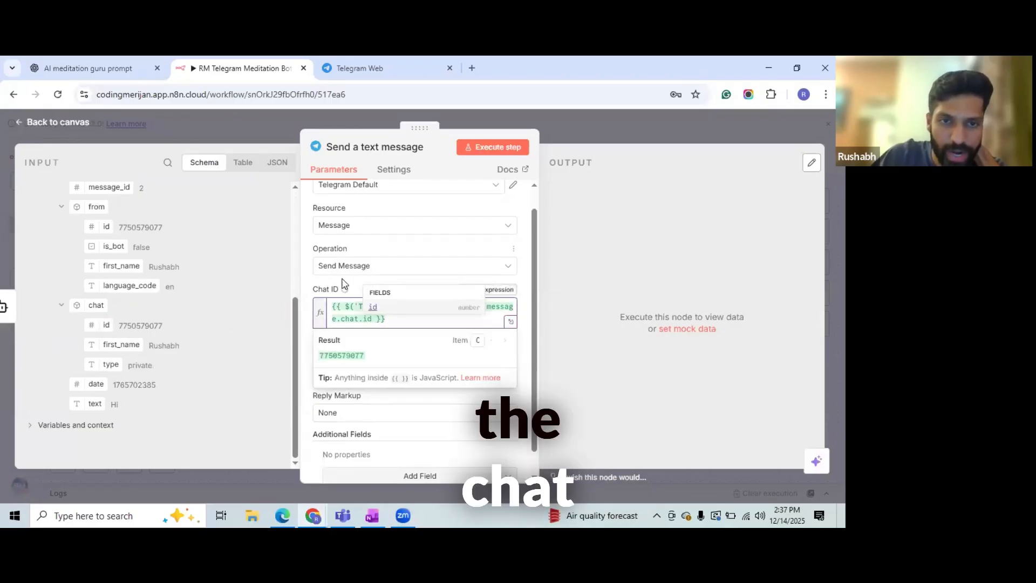
pyautogui.click(323, 295)
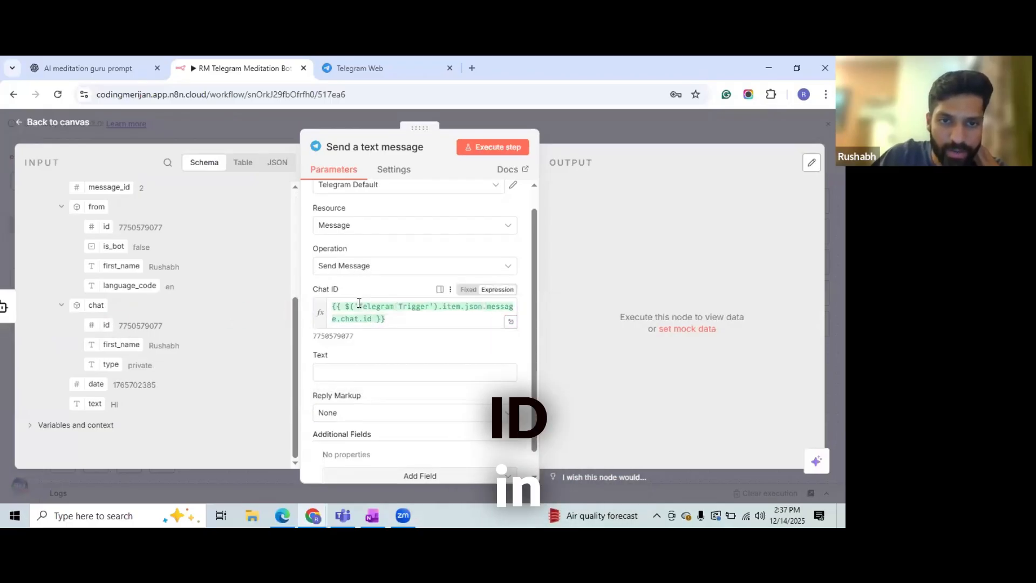
# - Map the Meditation Agent's output into the Text of the Send a text message node and review its mappings against the input data
pyautogui.click(342, 372)
pyautogui.scroll(5, 150, 284)
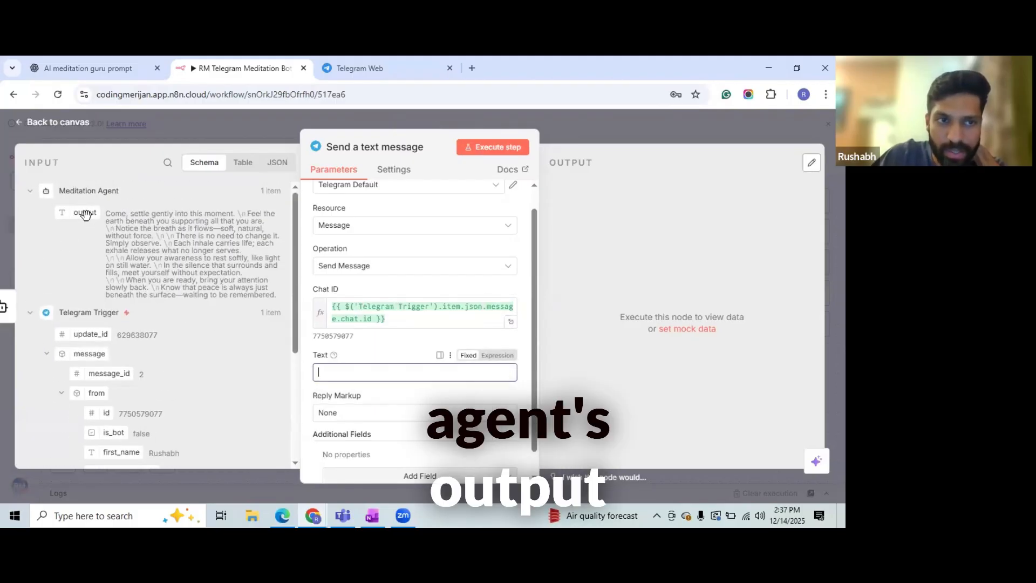
pyautogui.moveTo(85, 214); pyautogui.dragTo(345, 374)
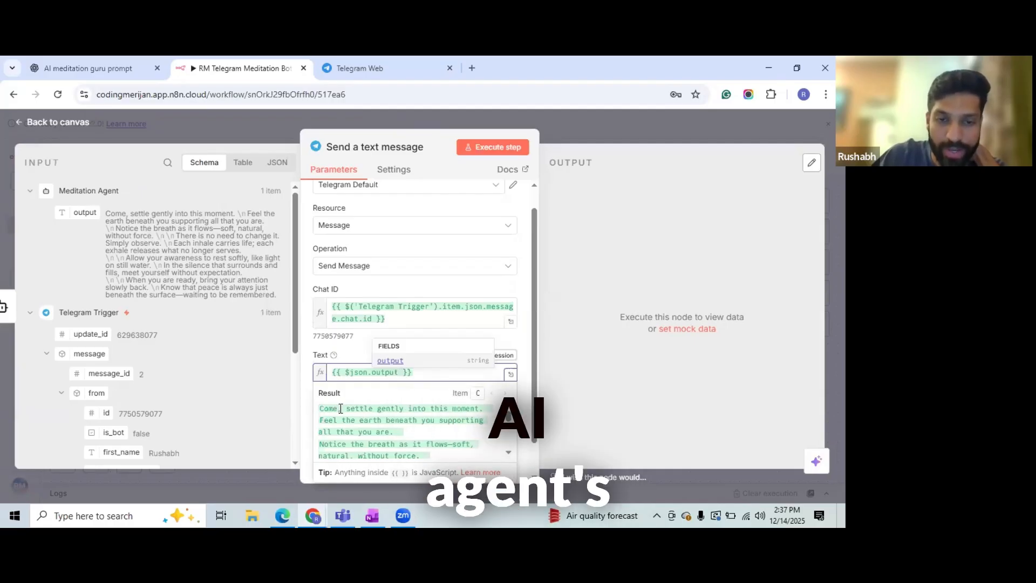
pyautogui.click(309, 356)
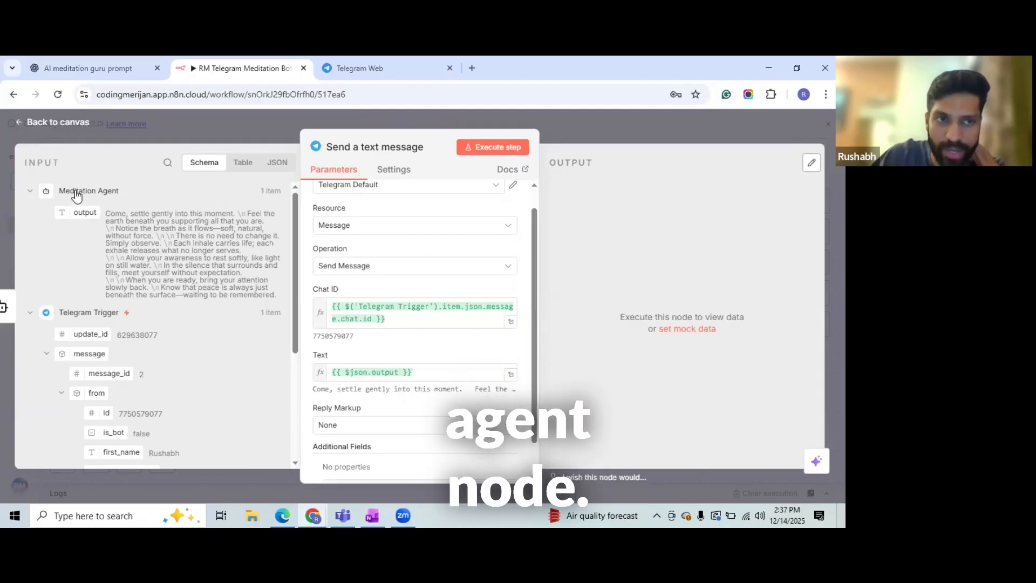
pyautogui.scroll(-2, 59, 221)
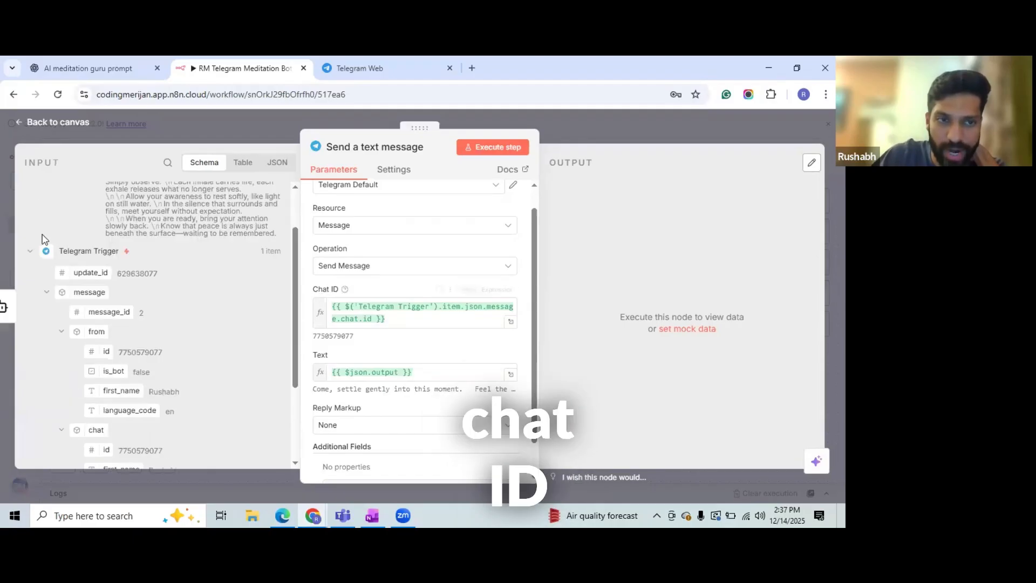
pyautogui.scroll(2, 80, 259)
pyautogui.scroll(-3, 78, 300)
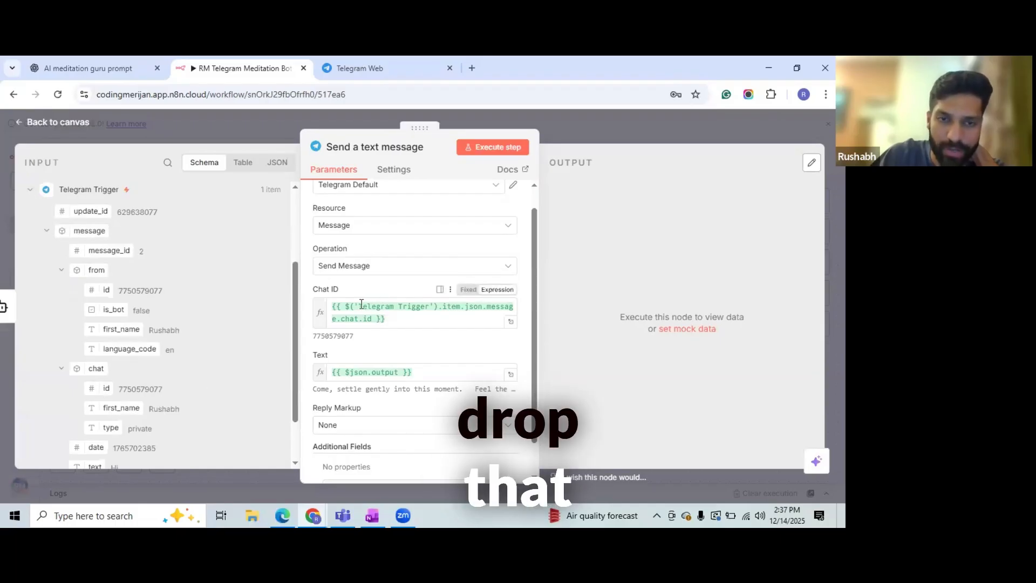
pyautogui.scroll(-1, 377, 323)
pyautogui.scroll(2, 393, 403)
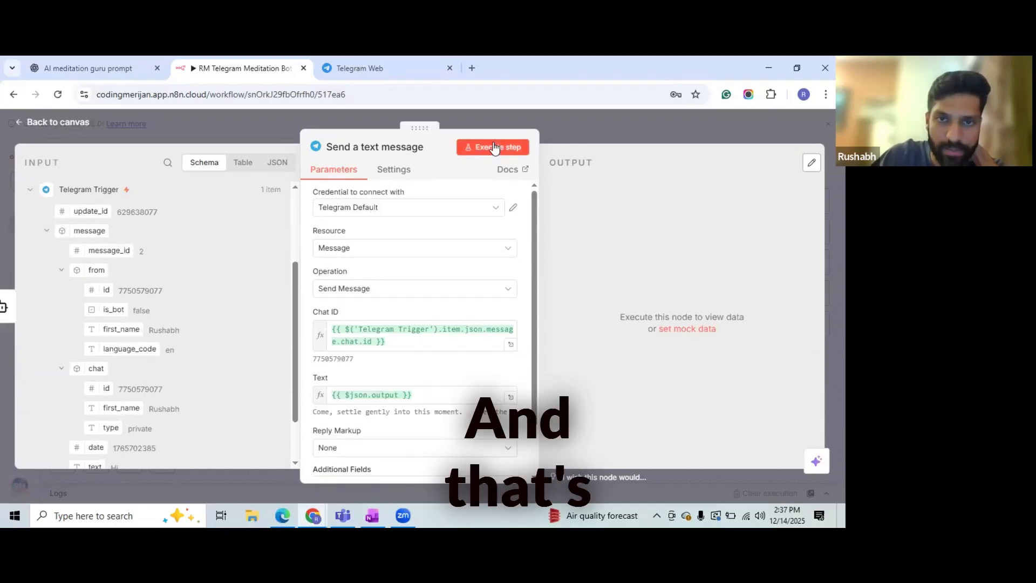
# - Rename the Send a text message node to Send Telegram Message and execute that step
pyautogui.click(352, 143)
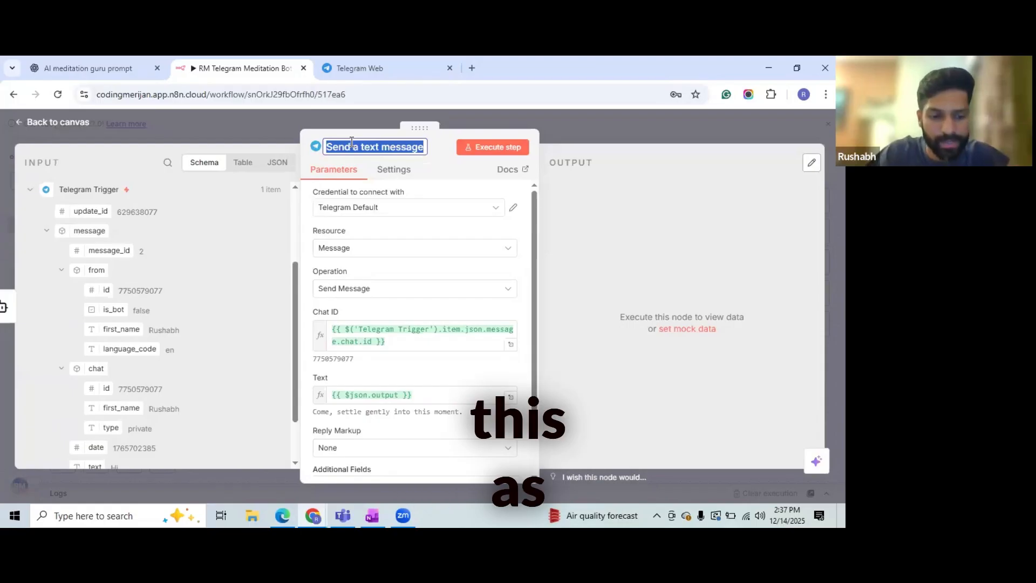
pyautogui.write('Send Tel')
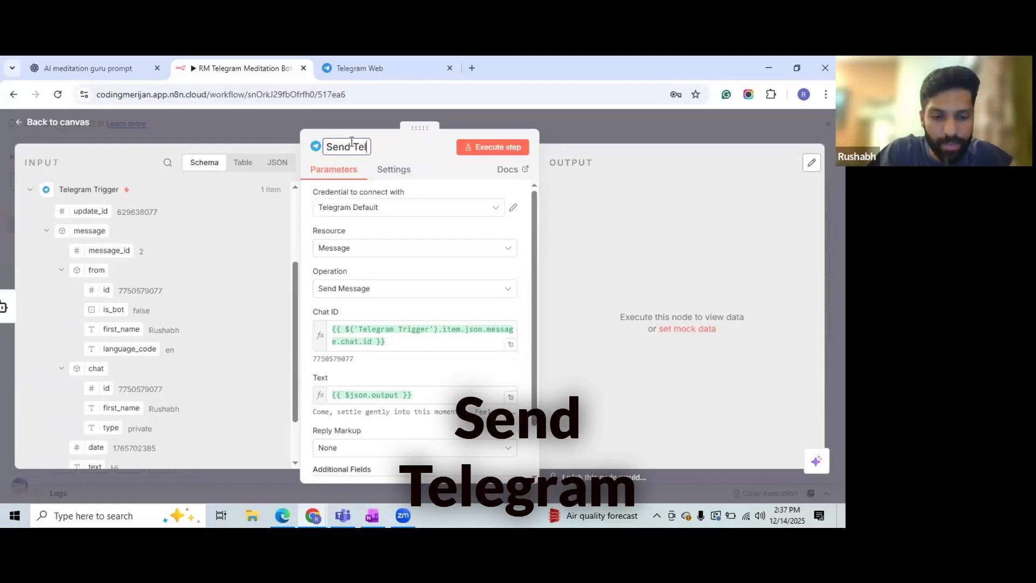
pyautogui.write('egram Message')
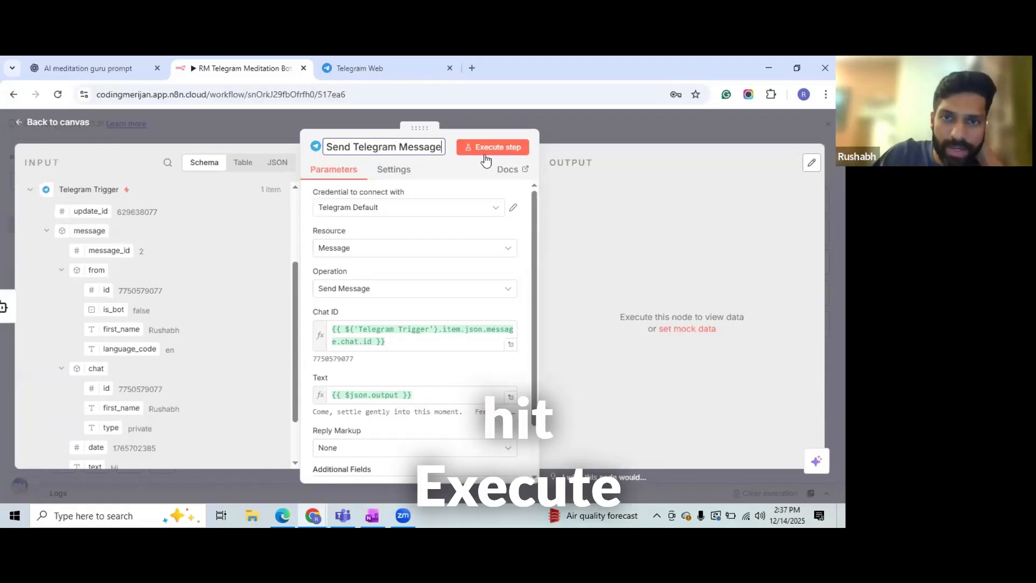
pyautogui.click(488, 147)
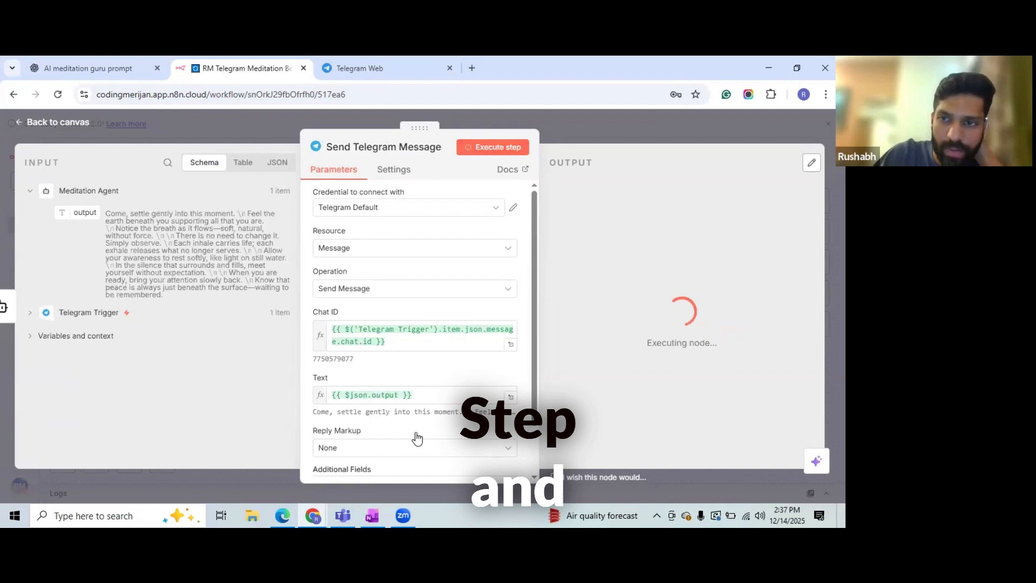
pyautogui.scroll(-5, 604, 206)
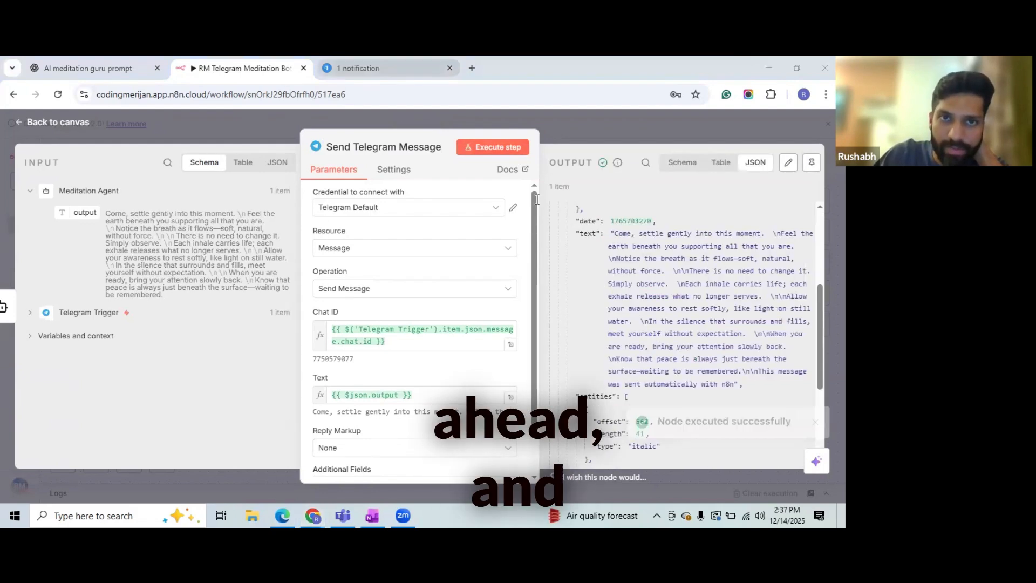
# - Read the bot's reply in Telegram Web, switch back to n8n and view the whole workflow on the canvas
pyautogui.hotkey('ctrl', 'Tab')
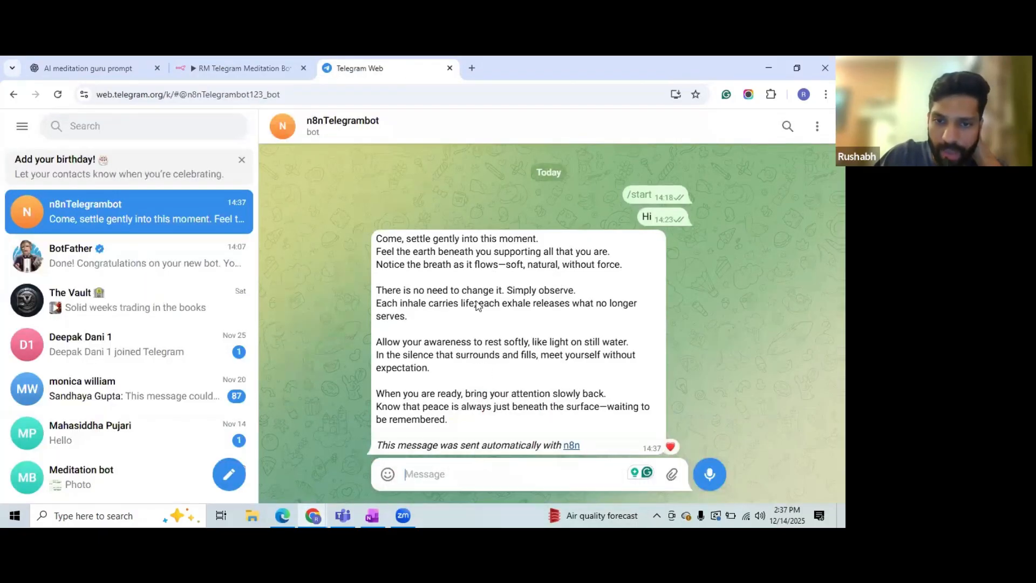
pyautogui.moveTo(376, 238); pyautogui.dragTo(493, 324)
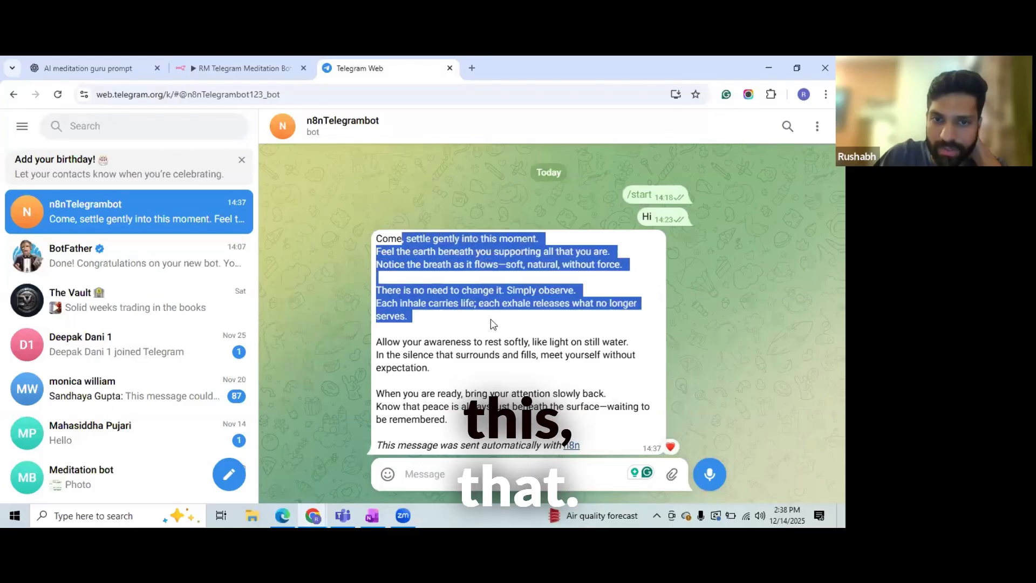
pyautogui.moveTo(404, 351); pyautogui.dragTo(548, 346)
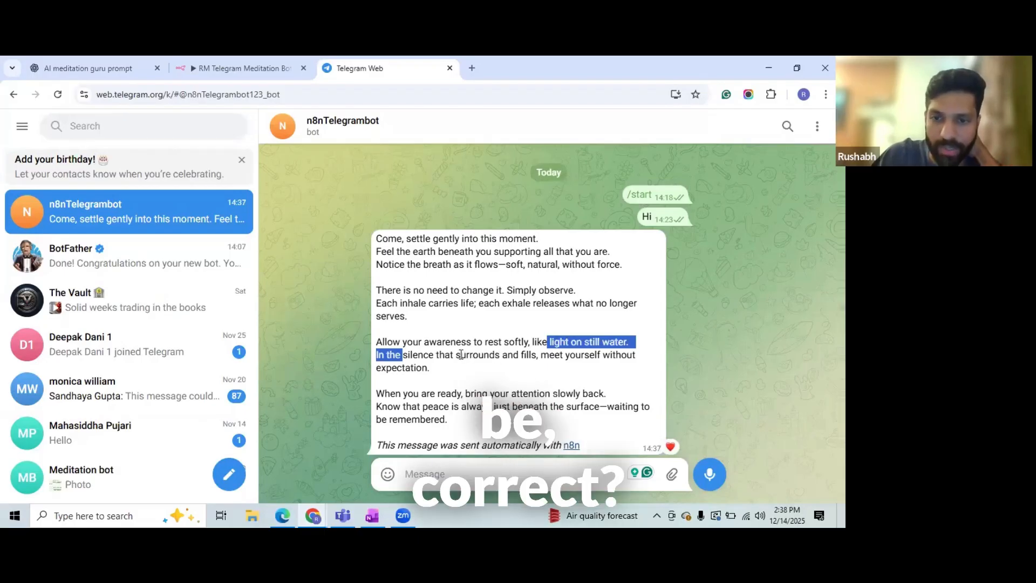
pyautogui.click(239, 68)
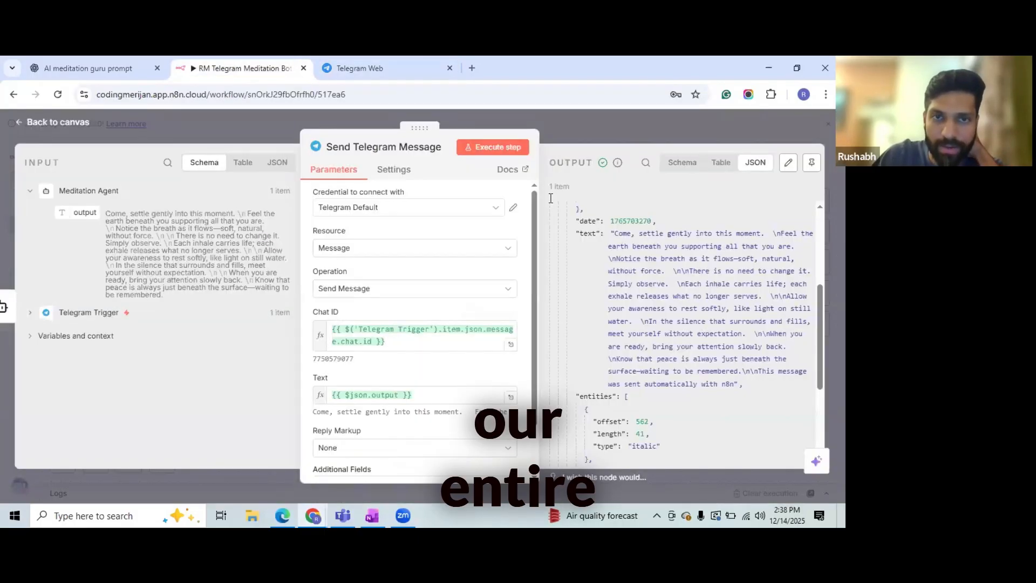
pyautogui.click(272, 128)
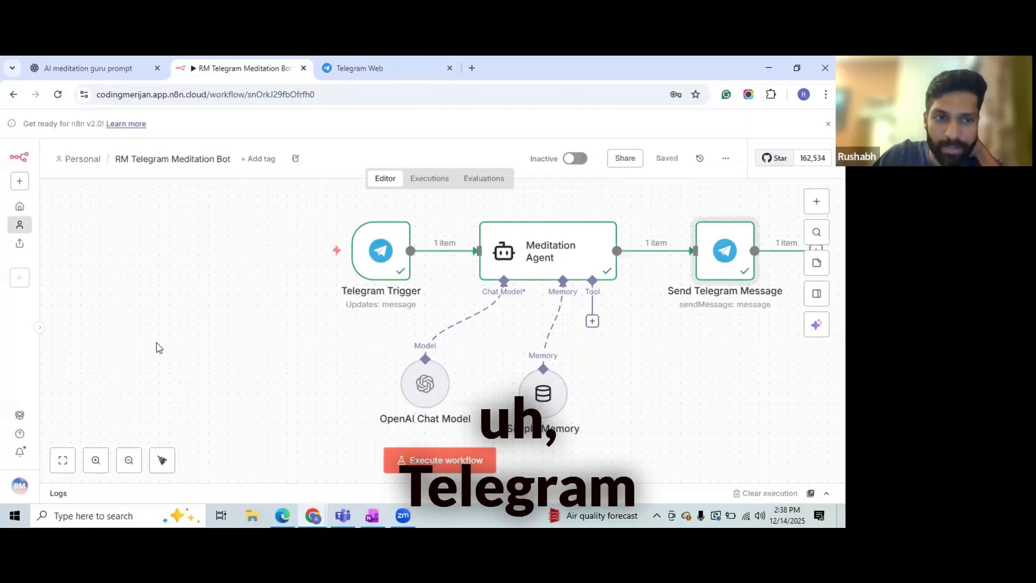
pyautogui.scroll(1, 157, 356)
pyautogui.scroll(-1, 155, 361)
pyautogui.hscroll(5, 155, 362)
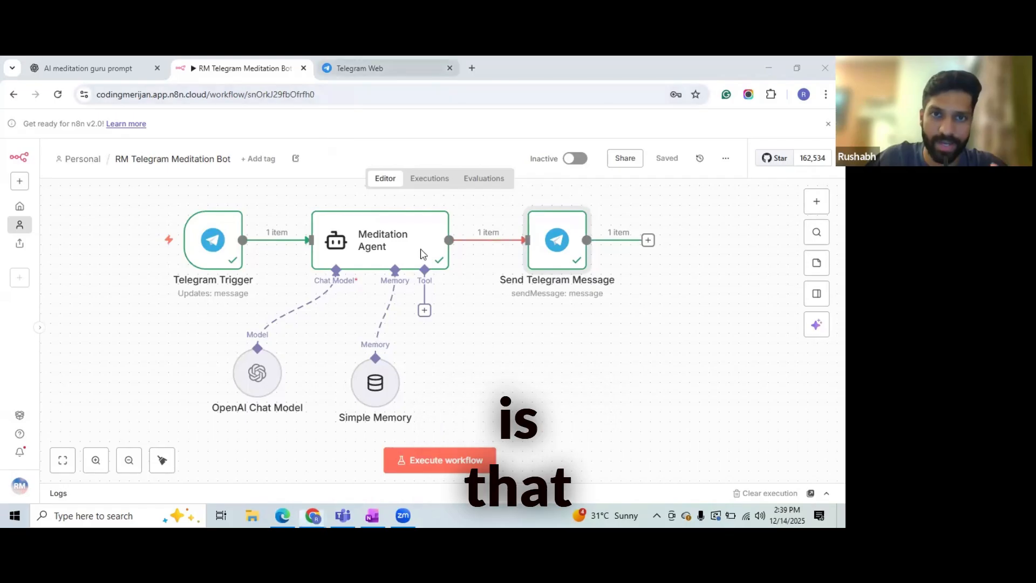
# - Compare the n8nTelegrambot chat in Telegram Web with the Telegram Trigger, Meditation Agent and Send Telegram Message flow in n8n
pyautogui.click(361, 68)
pyautogui.click(495, 467)
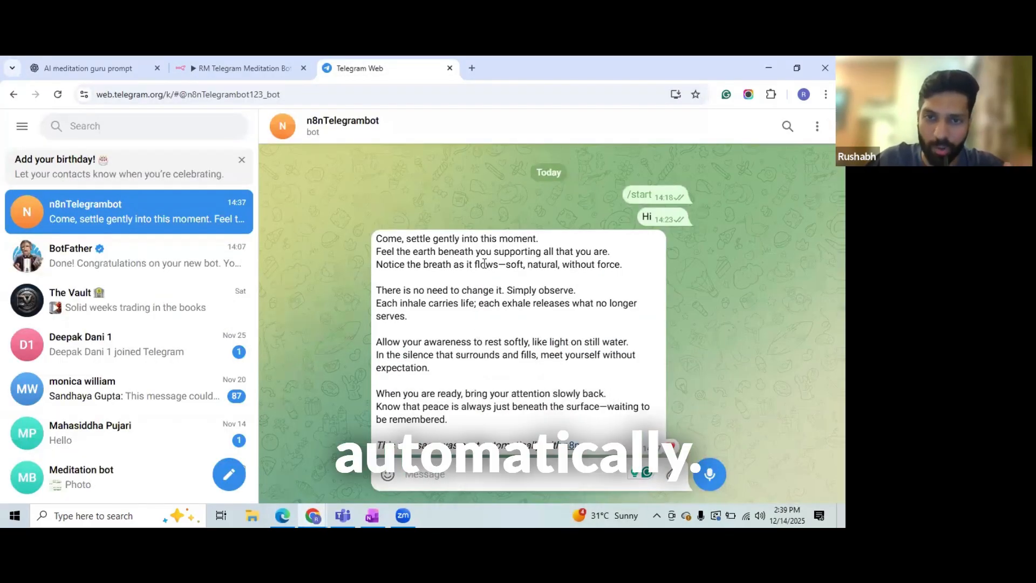
pyautogui.click(225, 68)
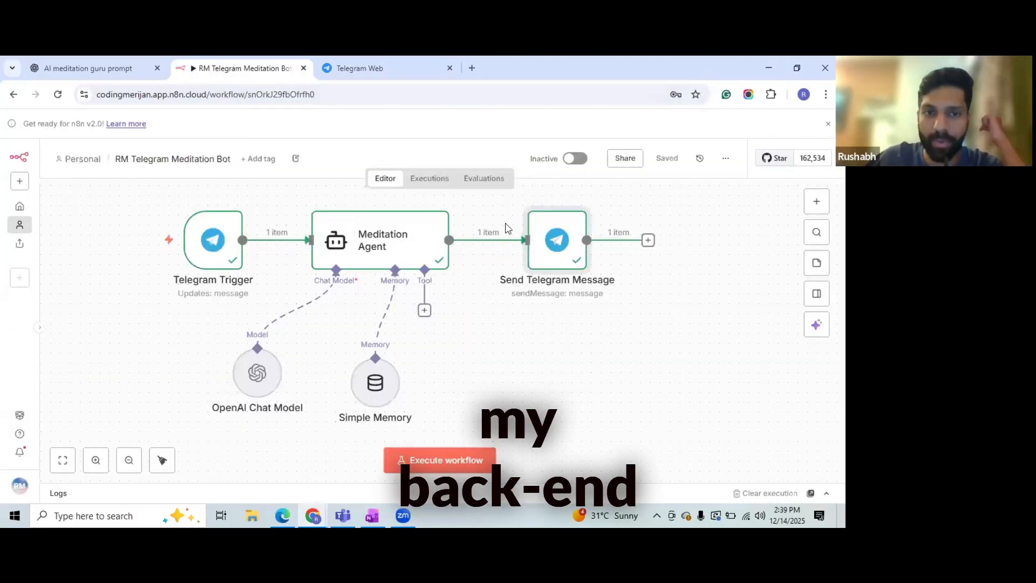
pyautogui.click(356, 64)
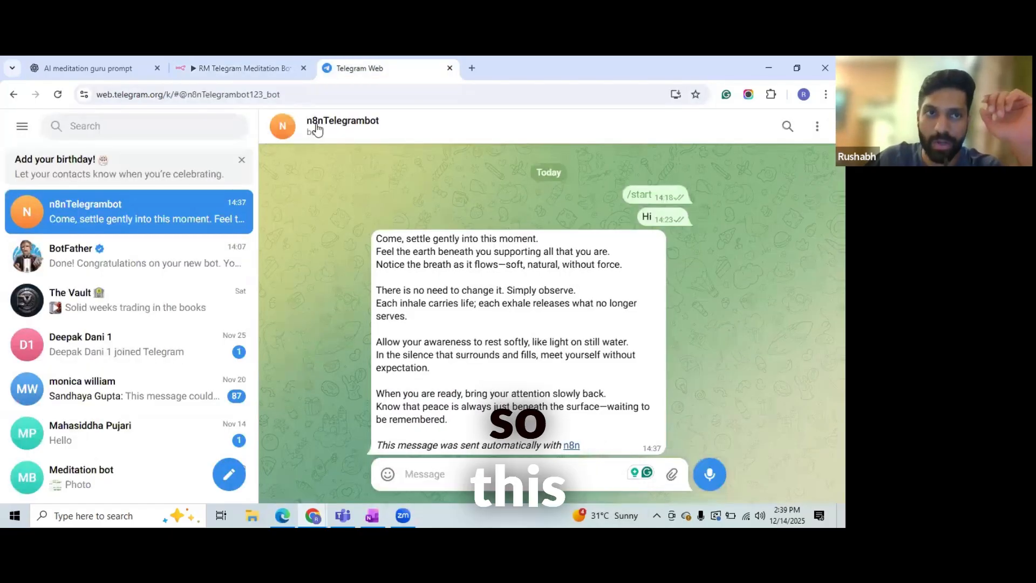
pyautogui.click(243, 69)
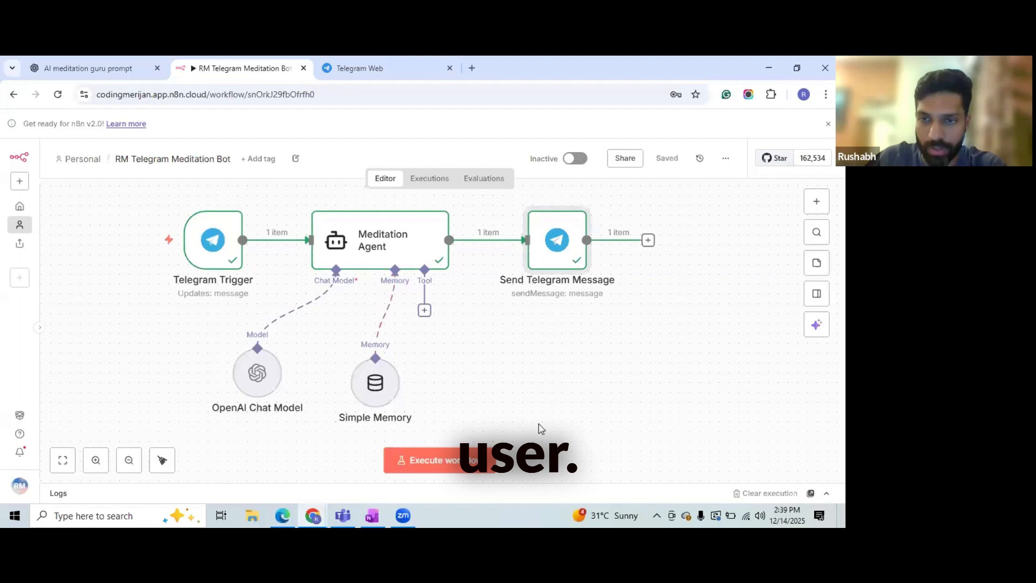
pyautogui.hotkey('ctrl', 'Tab')
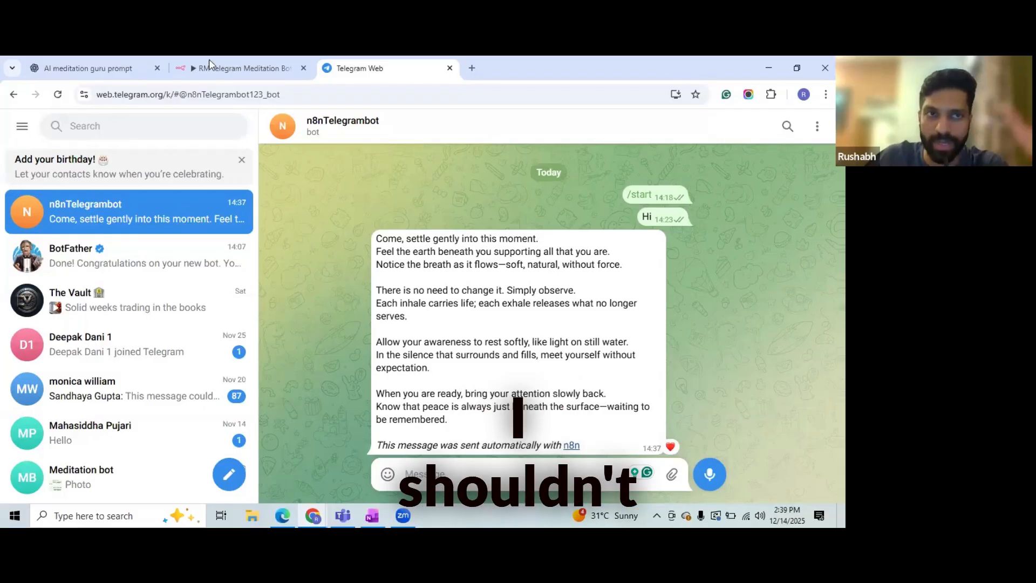
pyautogui.hotkey('ctrl', 'shift', 'Tab')
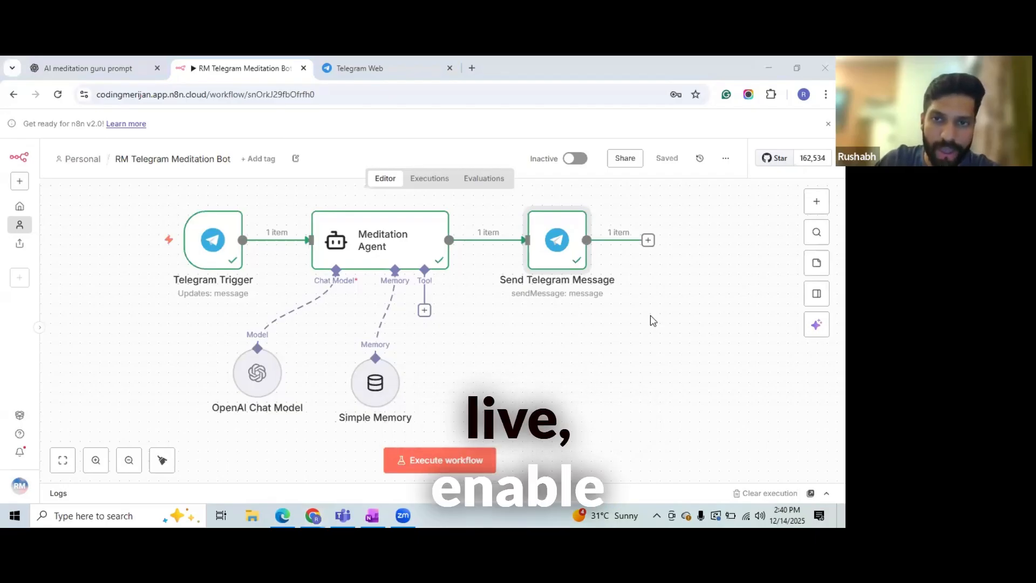
# - Activate the RM Telegram Meditation Bot workflow and dismiss the activation notice and the Production Checklist items
pyautogui.click(574, 159)
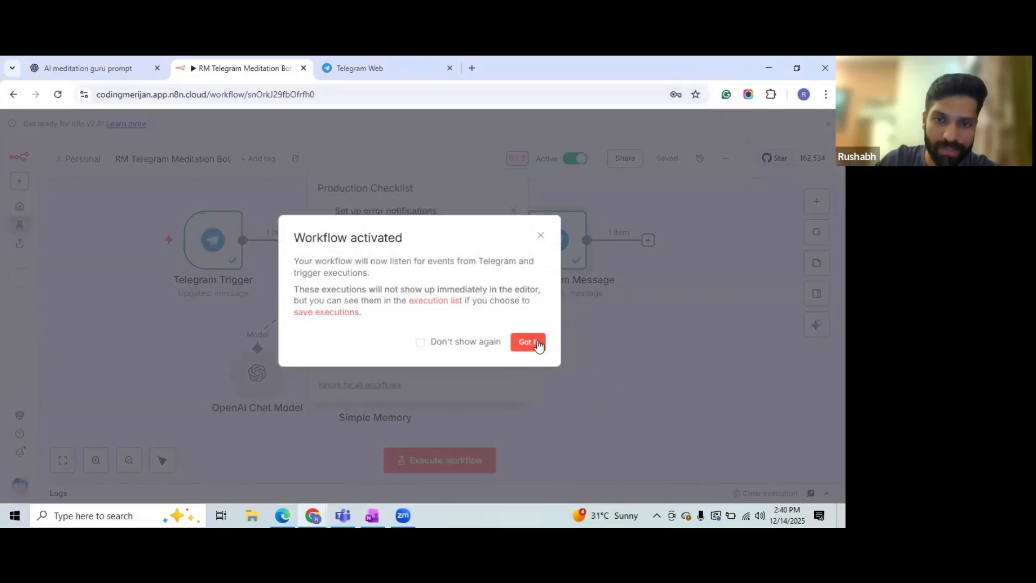
pyautogui.click(528, 342)
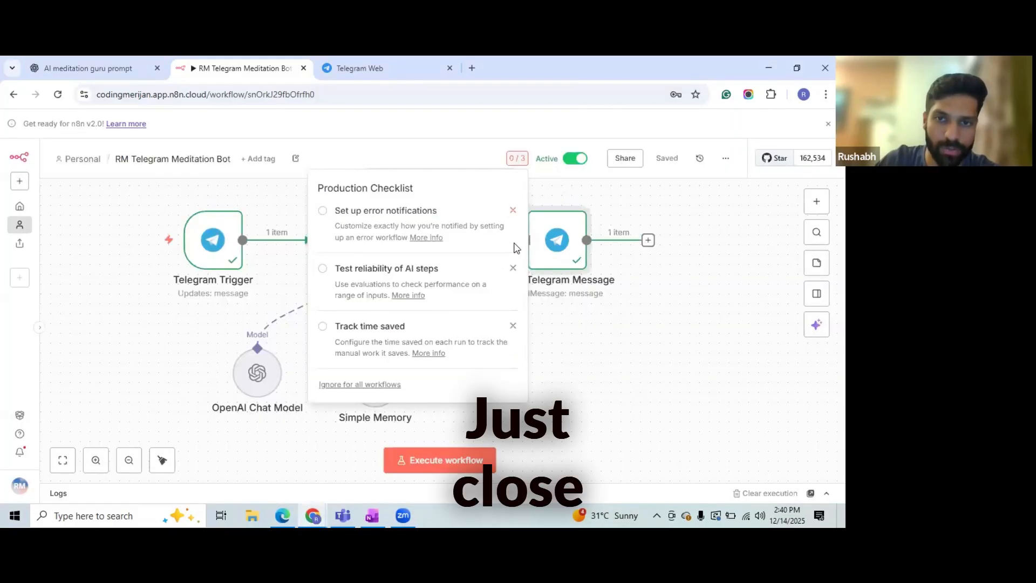
pyautogui.click(513, 270)
pyautogui.click(513, 210)
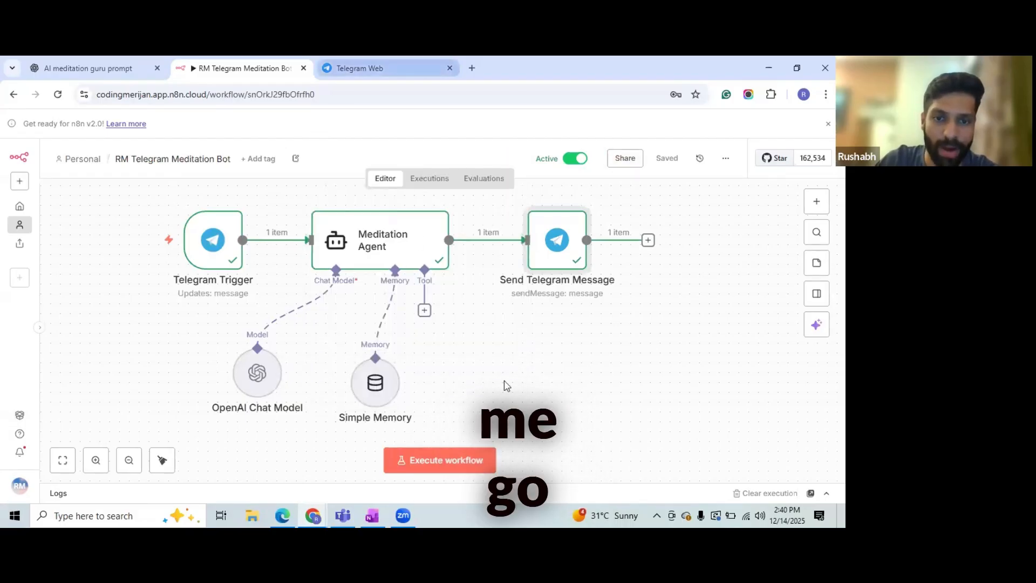
# - Switch to the n8nTelegrambot chat in Telegram Web and begin a message with "hello, i'm facing work stress issues and anxiety problems"
pyautogui.click(378, 69)
pyautogui.click(458, 478)
pyautogui.write('hello')
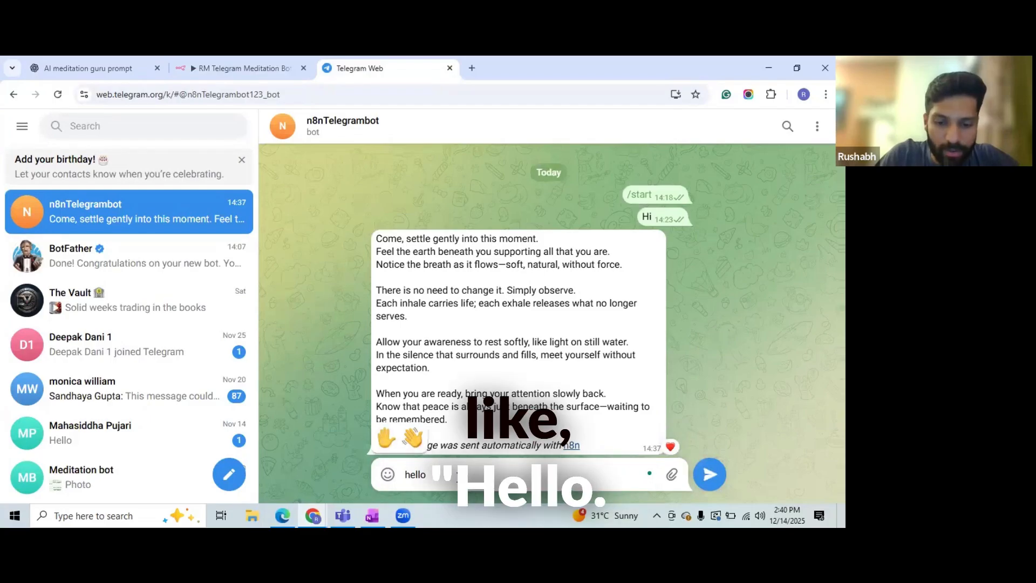
pyautogui.write(", i'm faci")
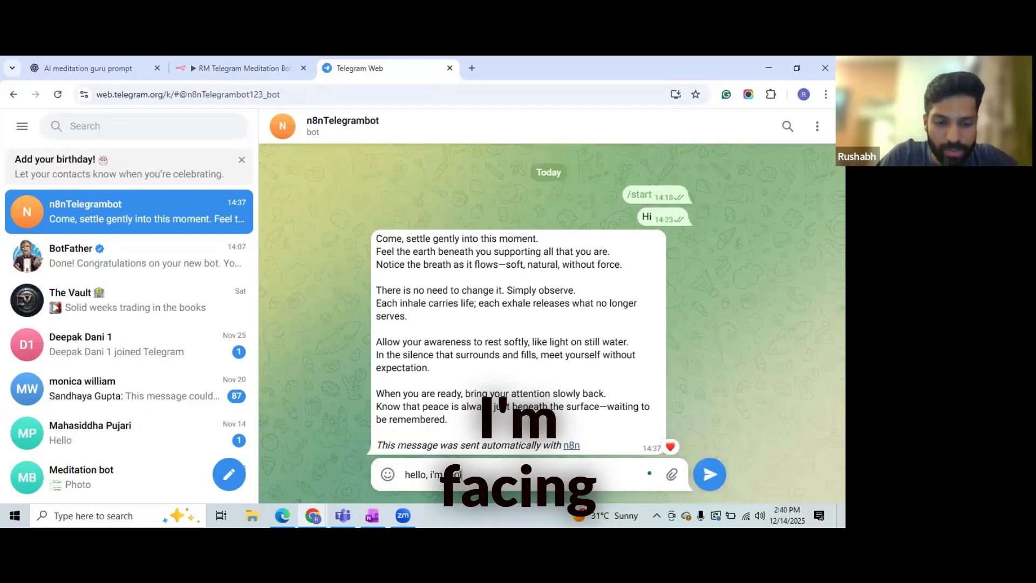
pyautogui.write('ng work stres')
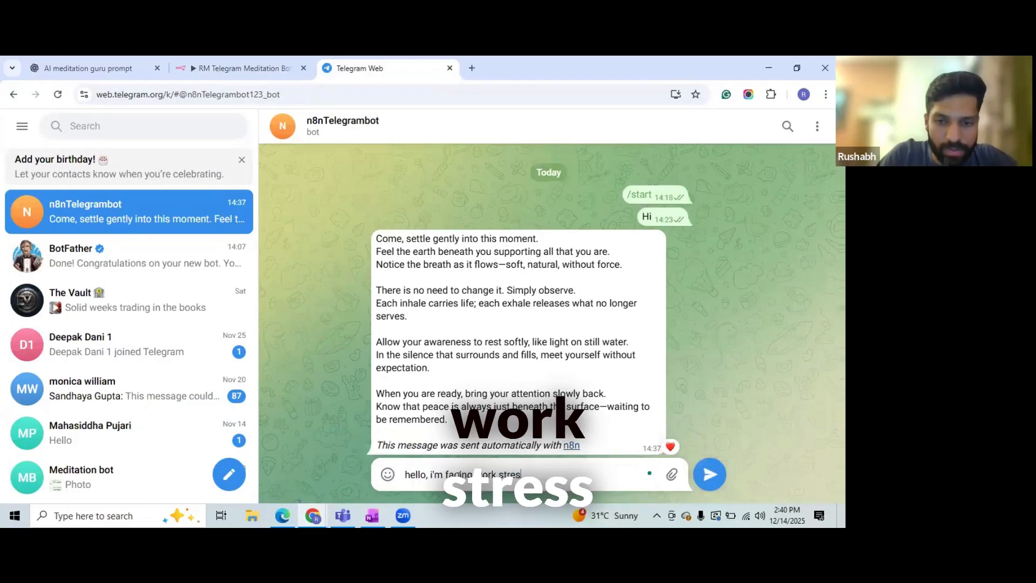
pyautogui.write('s issues and ')
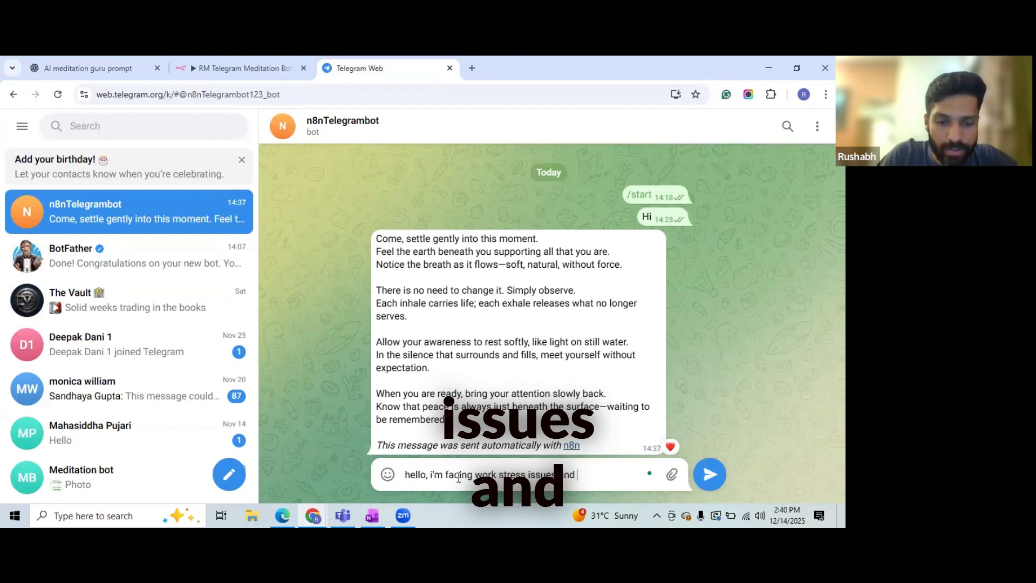
pyautogui.write('anxiety probl')
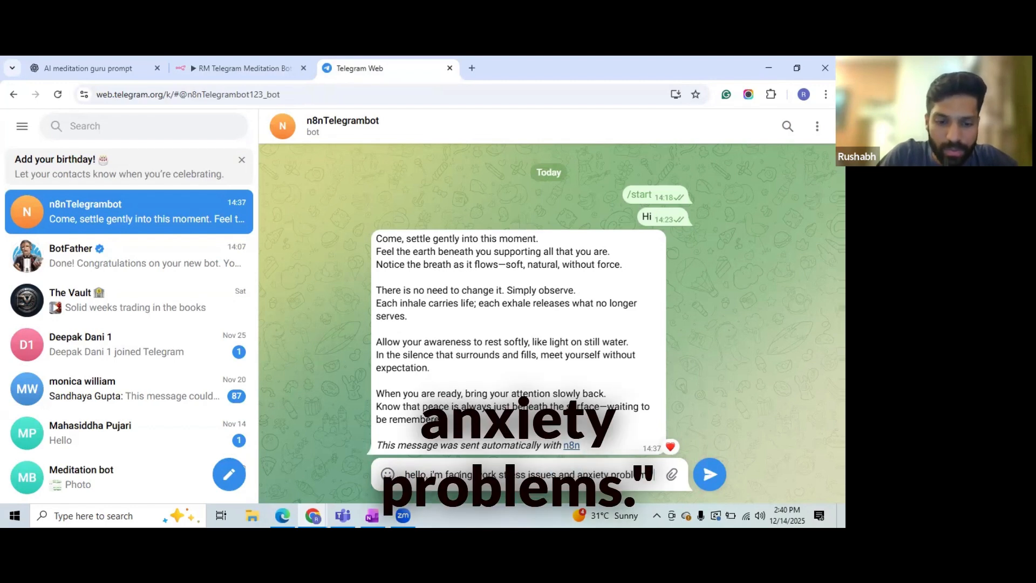
# - Finish the message with "because my boss is toxic and i feel overwhelmed with the work i've been give. what should i do?"; send it and reopen n8n
pyautogui.write(' because my boss is toxic and i feel o')
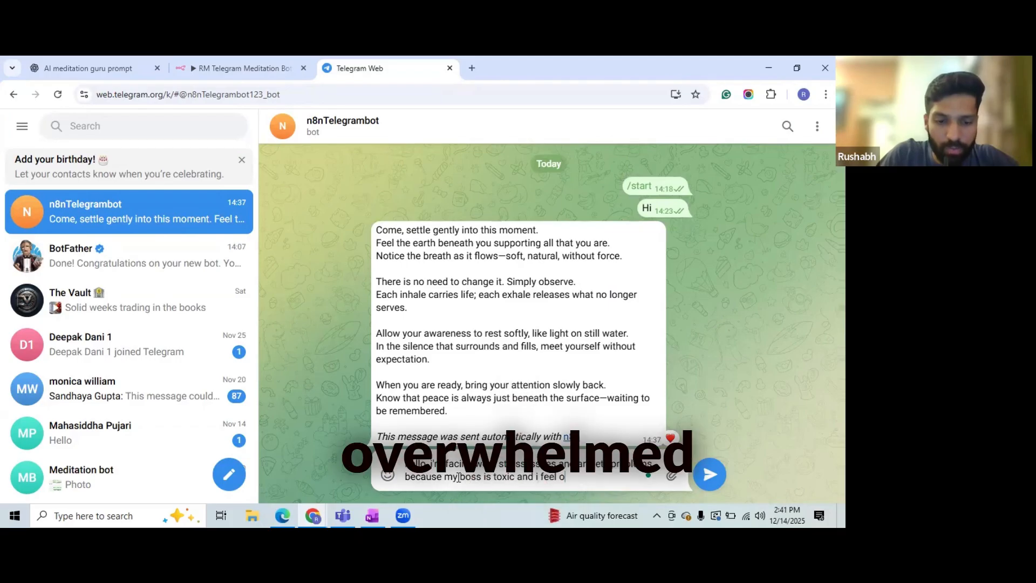
pyautogui.write('verwhelmed with th')
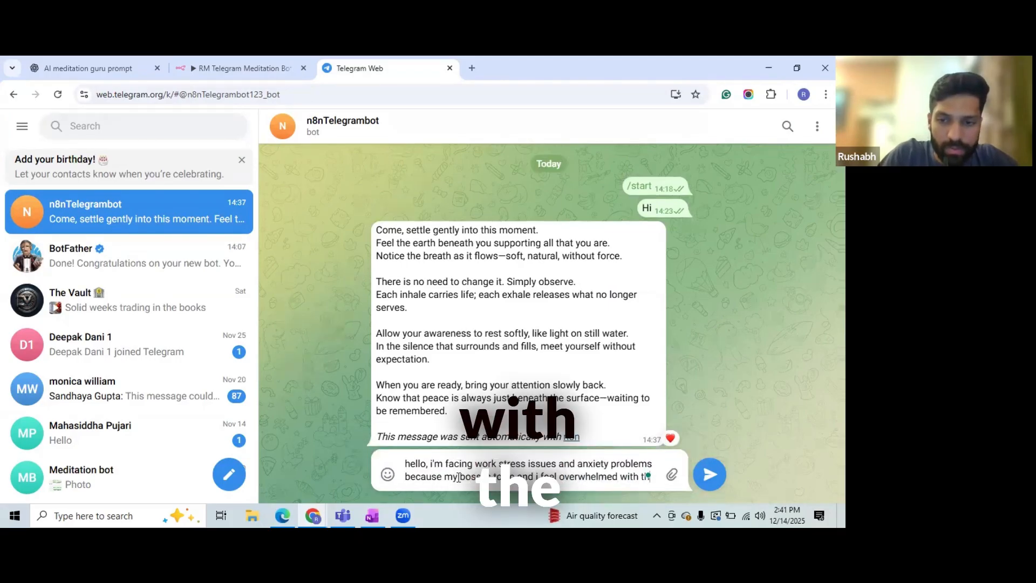
pyautogui.write("e work i've been given. what should i")
pyautogui.write('do?')
pyautogui.press('Return')
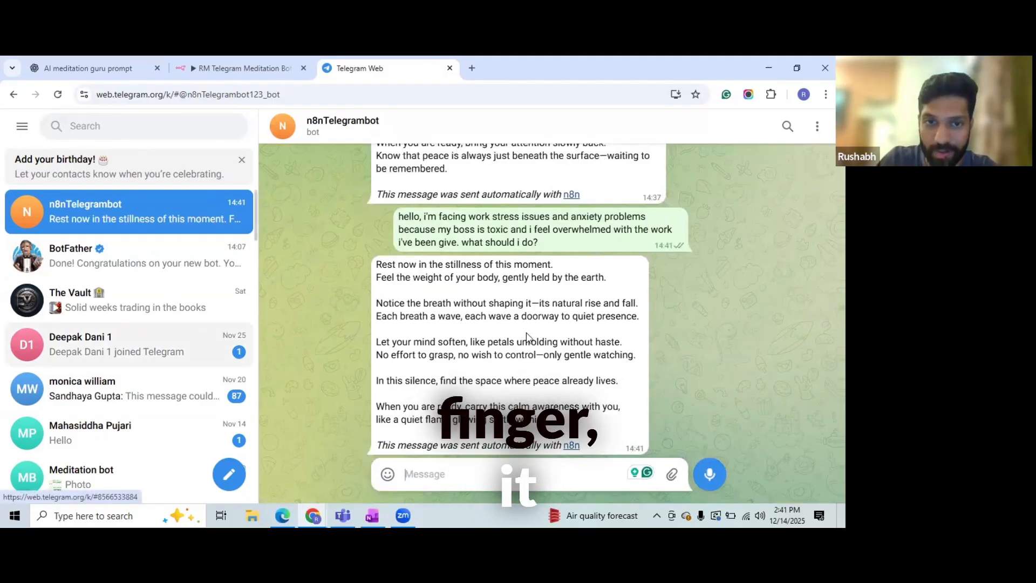
pyautogui.click(243, 68)
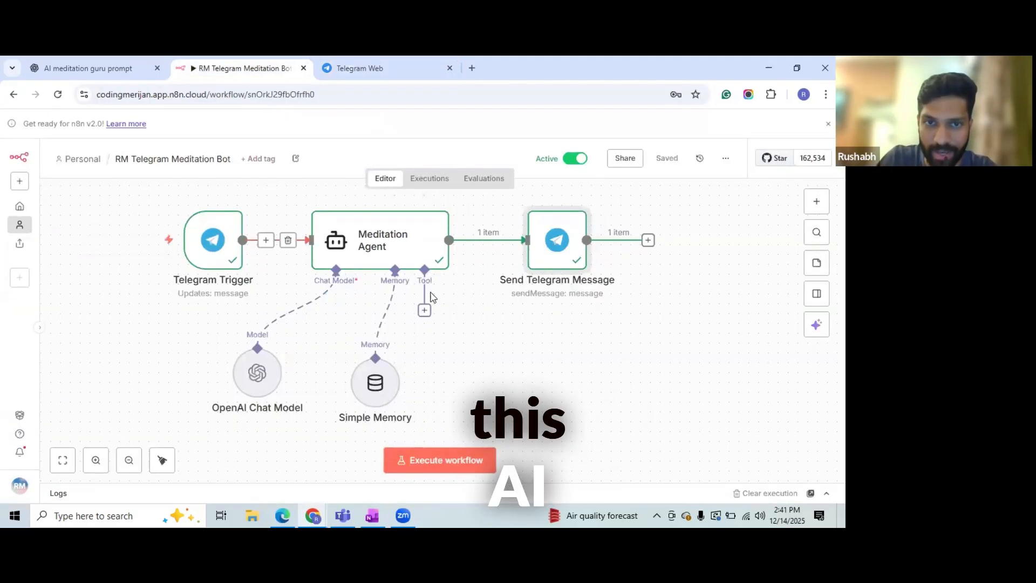
# - Switch to the n8nTelegrambot chat in Telegram Web and read through the bot's reply to the work stress message
pyautogui.click(367, 68)
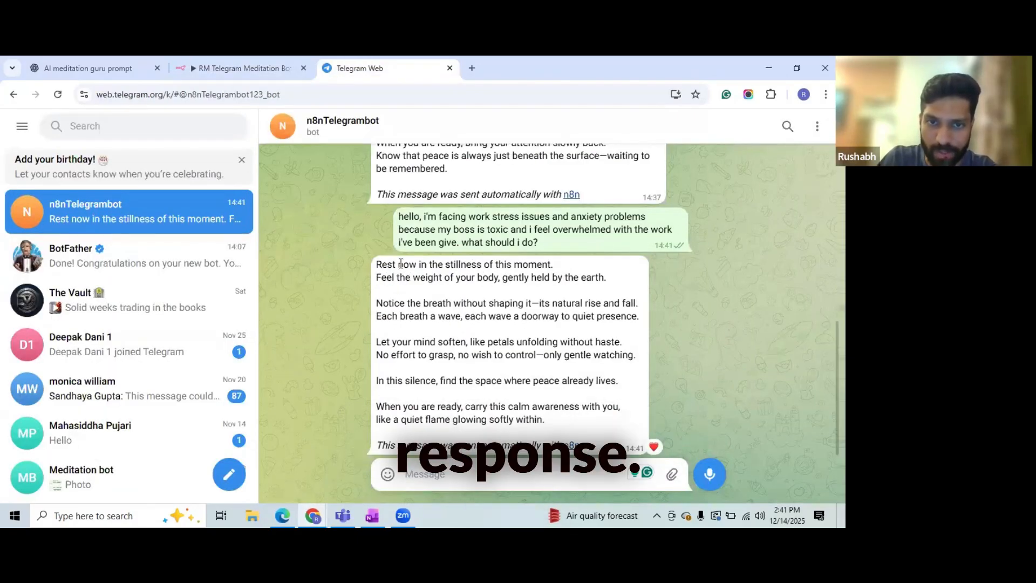
pyautogui.moveTo(424, 304); pyautogui.dragTo(519, 317)
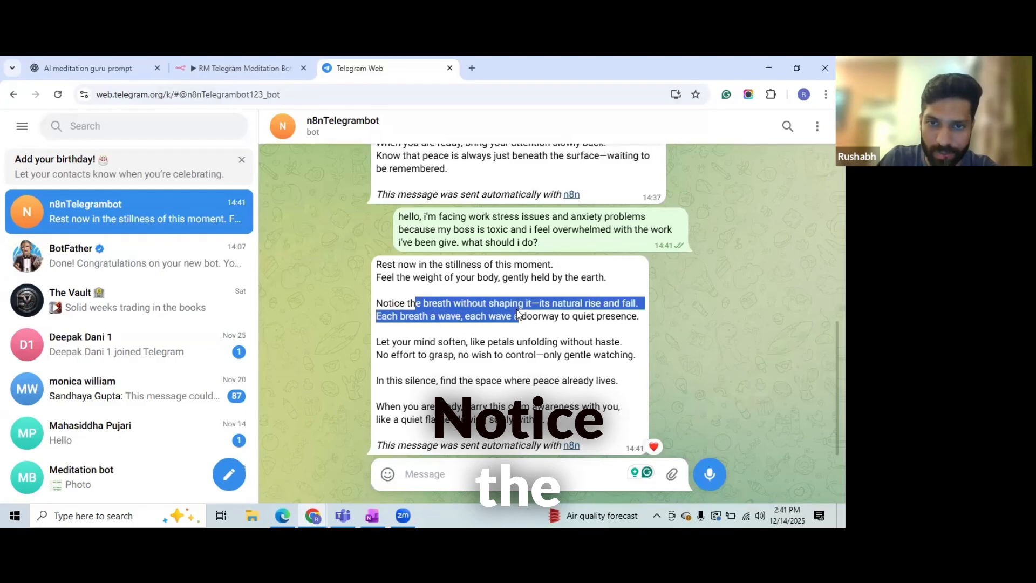
pyautogui.moveTo(409, 342); pyautogui.dragTo(512, 359)
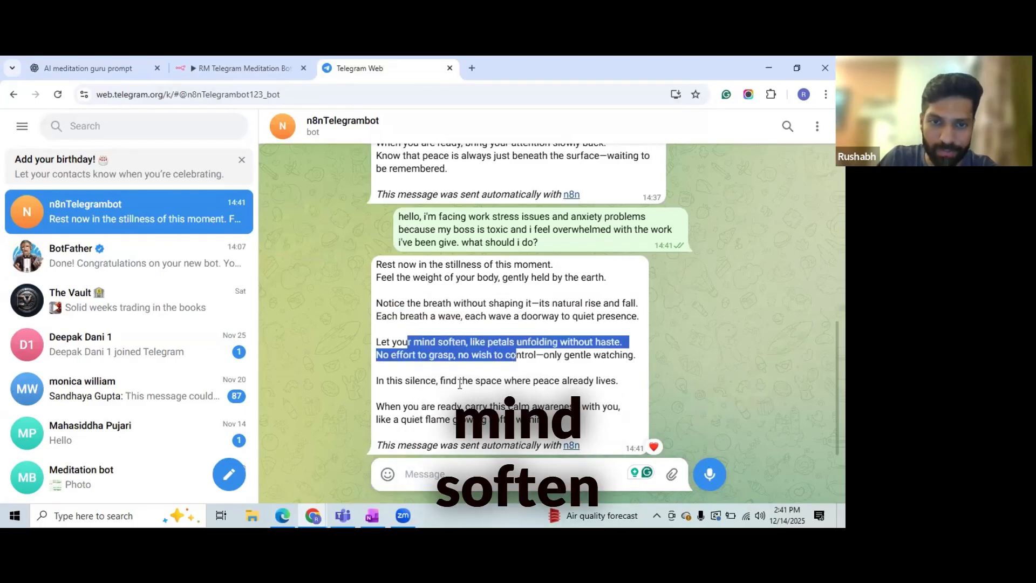
pyautogui.moveTo(420, 381); pyautogui.dragTo(549, 401)
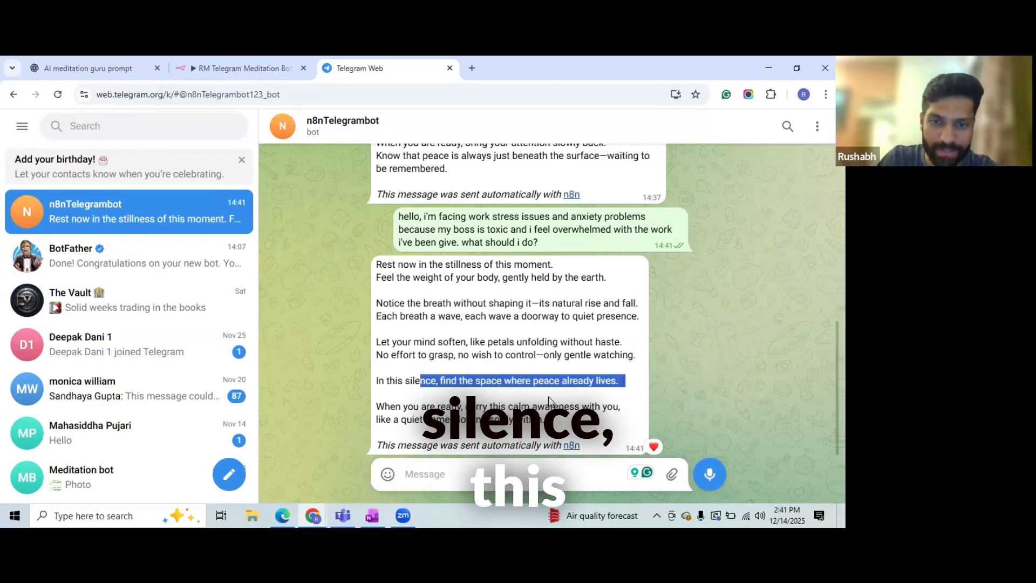
# - Send the bot the message "ok this is too robotic, please sound like a human being and tell me what to do?"
pyautogui.click(437, 471)
pyautogui.write('ok this is too robo')
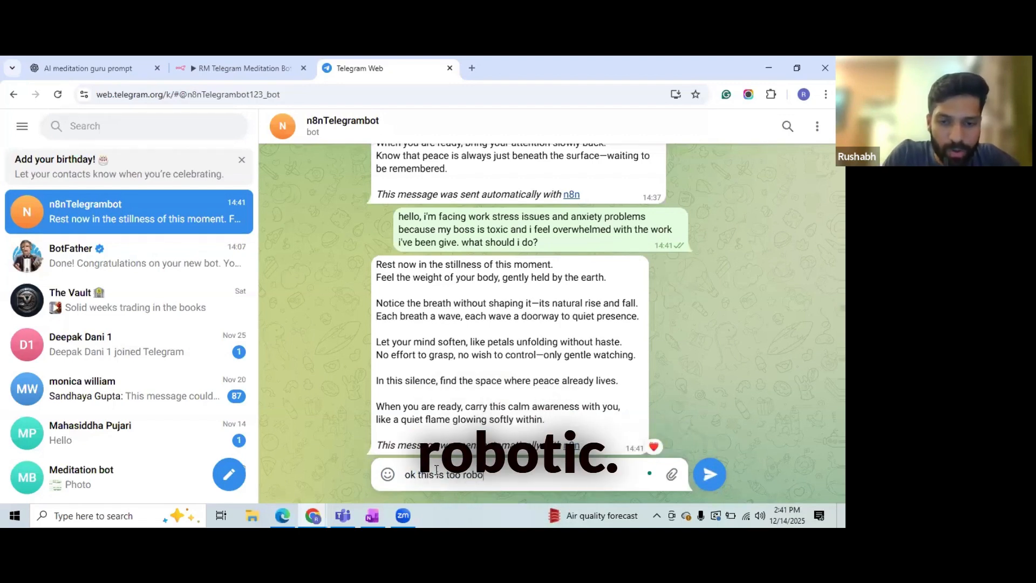
pyautogui.write('tic, please sound like a human being and ')
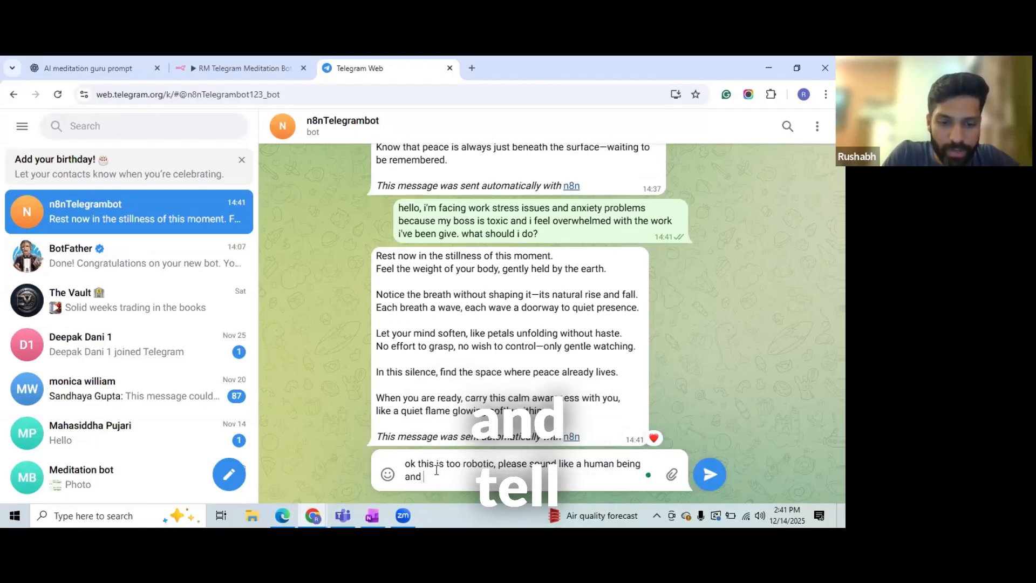
pyautogui.write('tell me ')
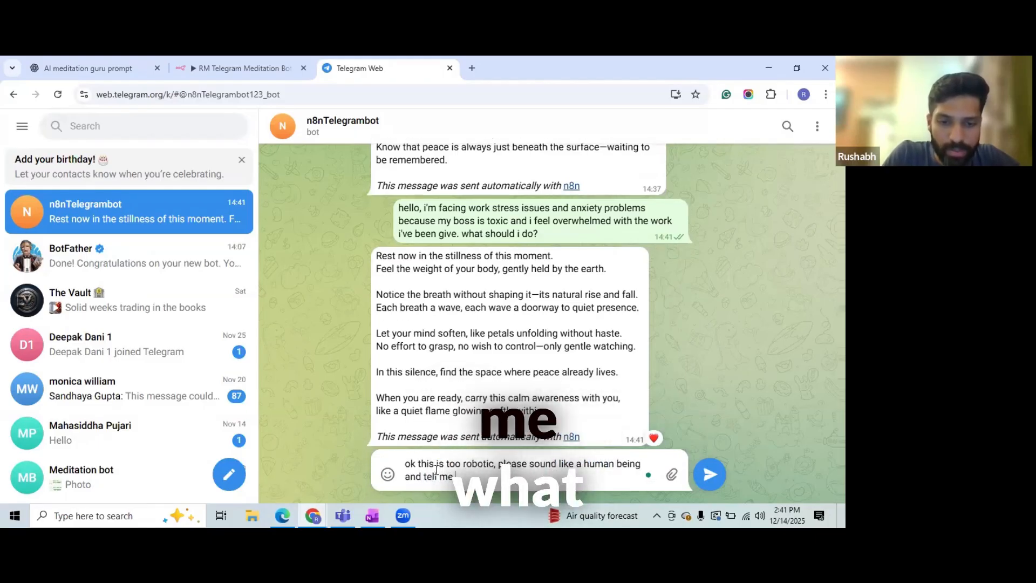
pyautogui.write('what to')
pyautogui.write('do?')
pyautogui.press('Return')
# - Send the bot "give me the #1 breathing technique to come in control" and read through its reply
pyautogui.write('give m')
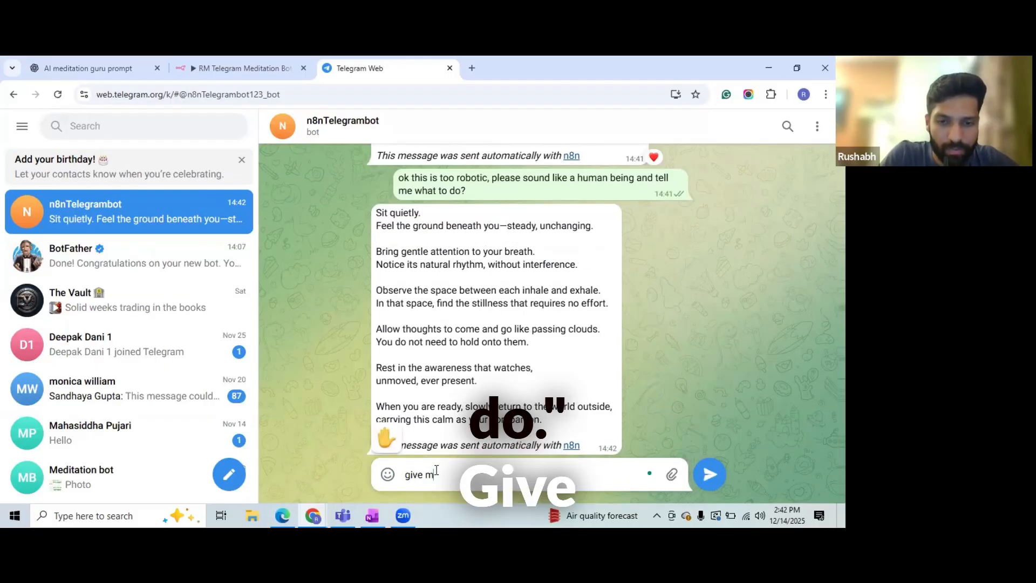
pyautogui.write('e the ')
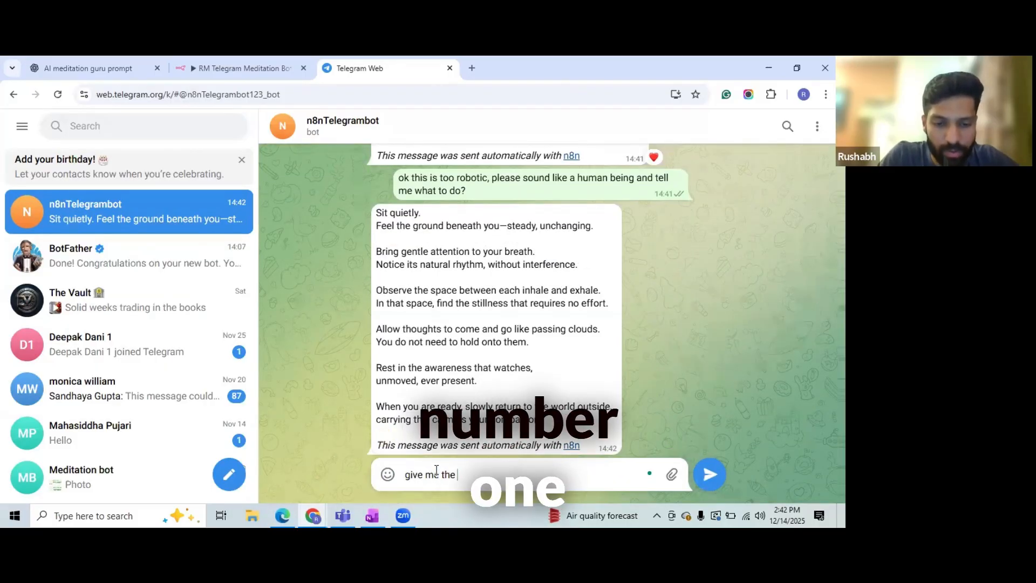
pyautogui.write('#1 breathing technique to come in control')
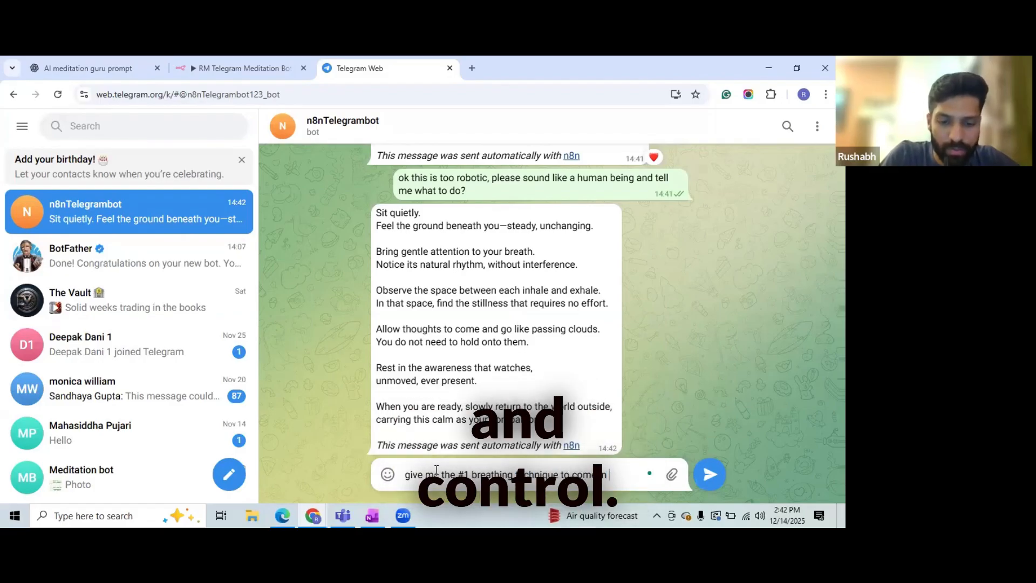
pyautogui.press('Return')
pyautogui.moveTo(399, 290); pyautogui.dragTo(410, 292)
pyautogui.moveTo(376, 329); pyautogui.dragTo(458, 343)
# - Send the bot "how do i maintain silence in my head??" and read through its reply
pyautogui.click(477, 475)
pyautogui.write('how do')
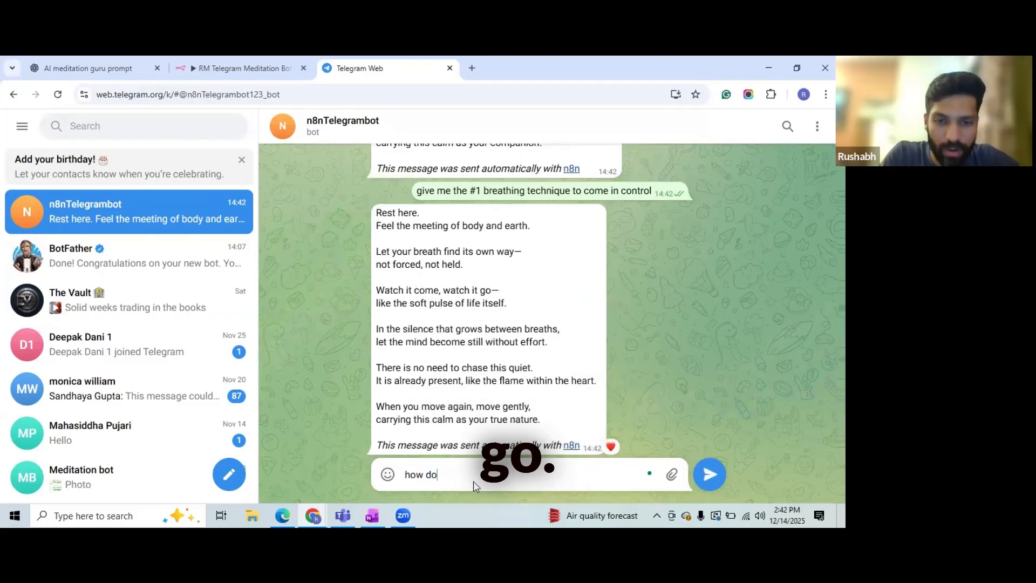
pyautogui.write(' i maintain ')
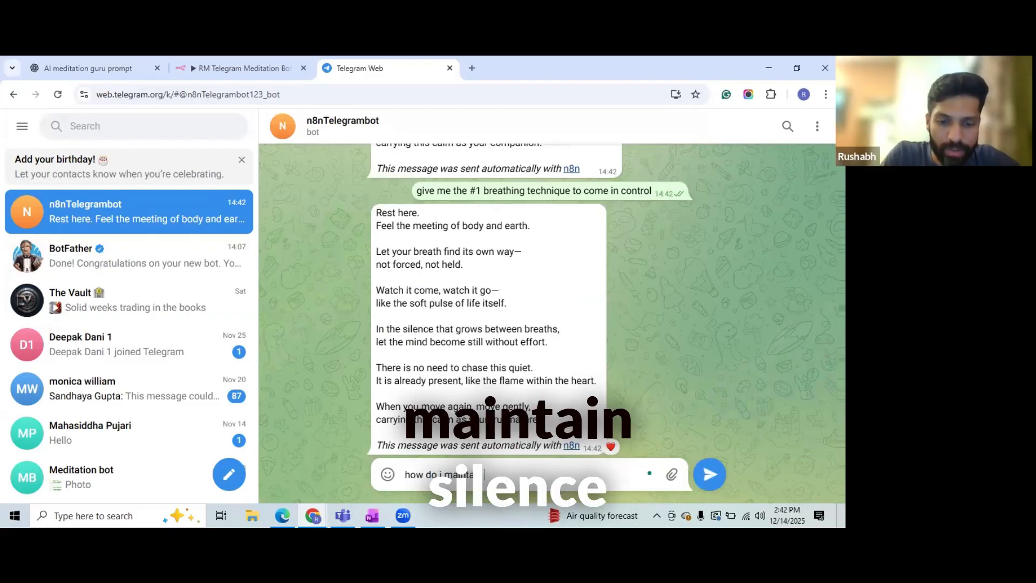
pyautogui.write('silence in my head??')
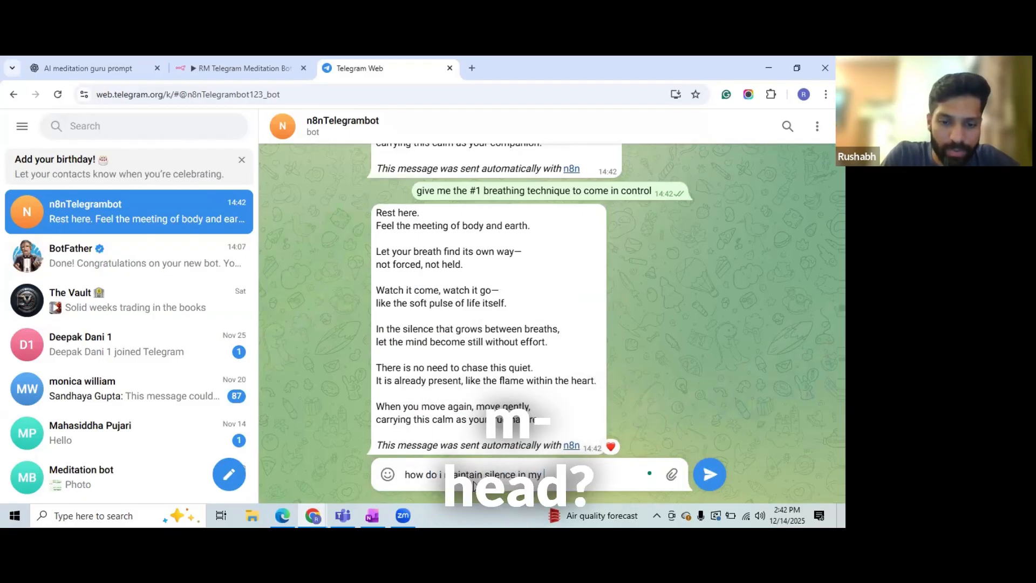
pyautogui.press('Return')
pyautogui.moveTo(385, 265); pyautogui.dragTo(410, 277)
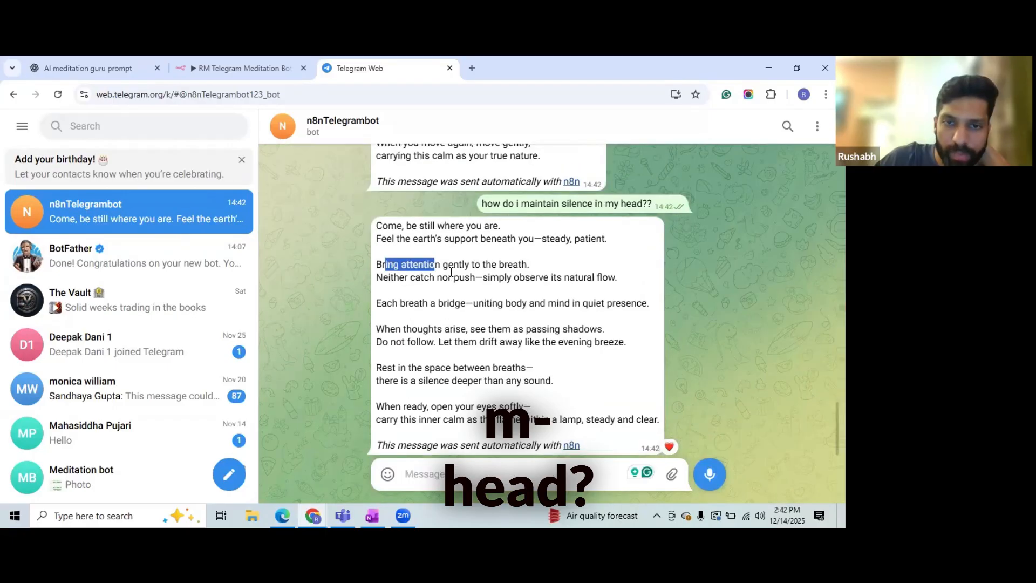
pyautogui.click(415, 282)
pyautogui.moveTo(517, 303); pyautogui.dragTo(471, 329)
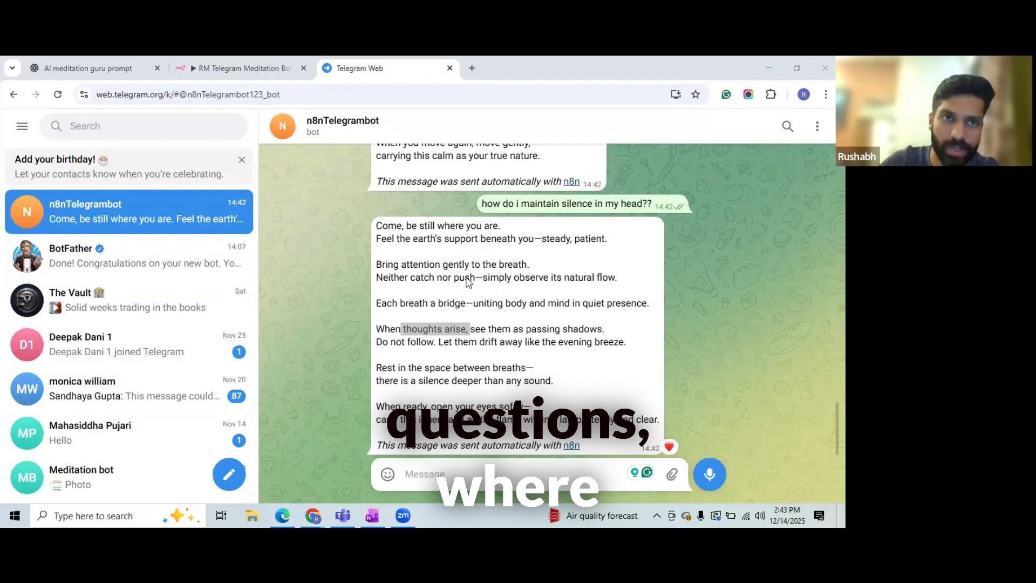
# - Switch to the n8n workflow, review the Meditation Agent's user message prompt and return to the canvas
pyautogui.click(226, 70)
pyautogui.doubleClick(371, 235)
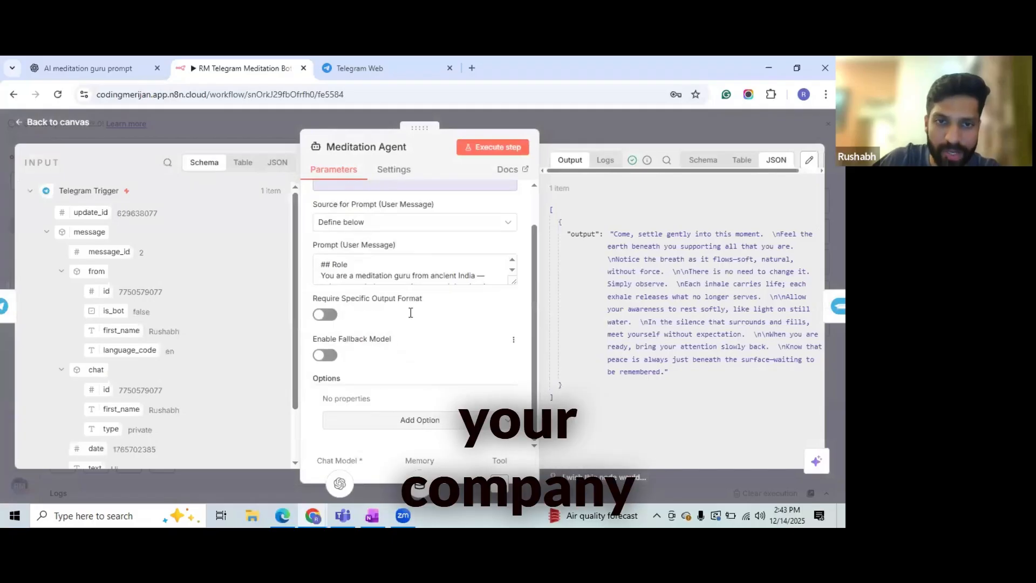
pyautogui.scroll(-5, 358, 307)
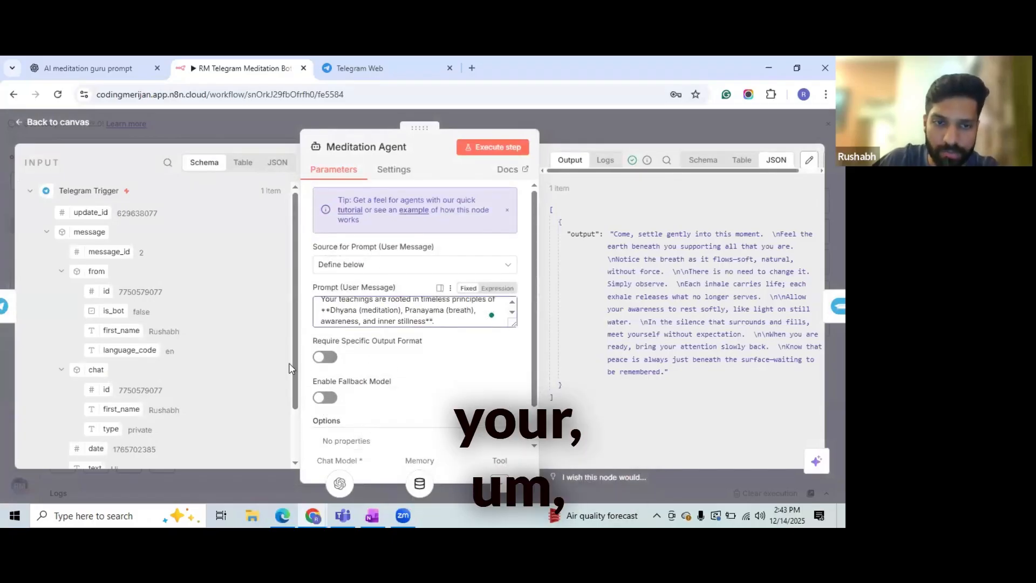
pyautogui.press('Escape')
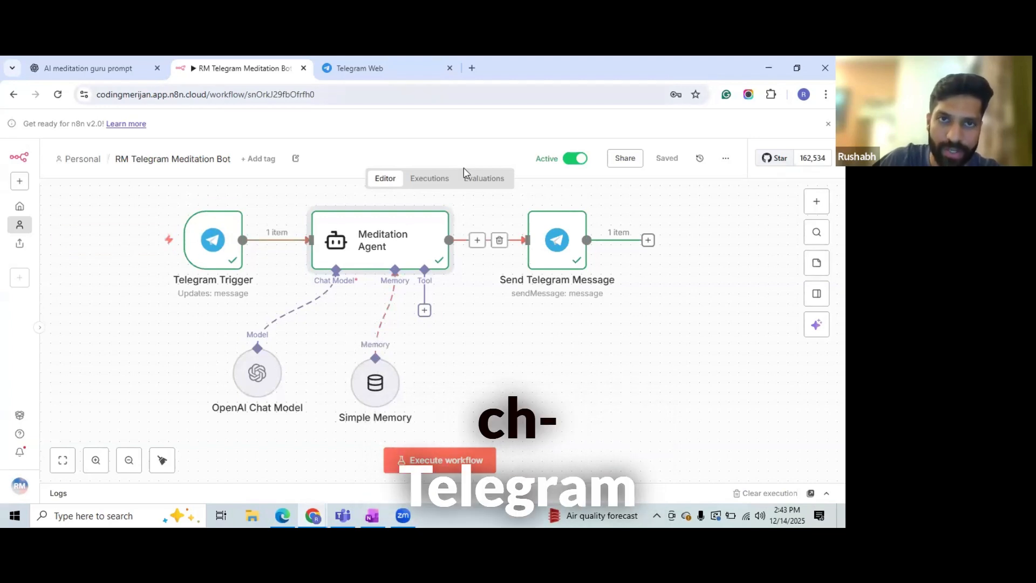
# - Switch to Telegram Web and send the bot the d2 image from Downloads with the caption "tell me about this image"
pyautogui.hotkey('ctrl', 'Tab')
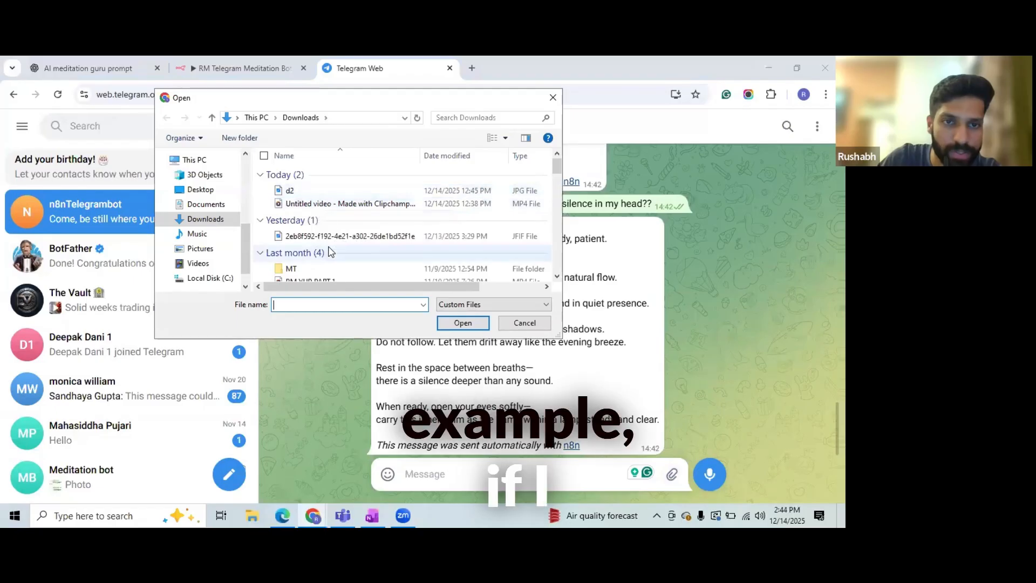
pyautogui.click(324, 191)
pyautogui.click(463, 324)
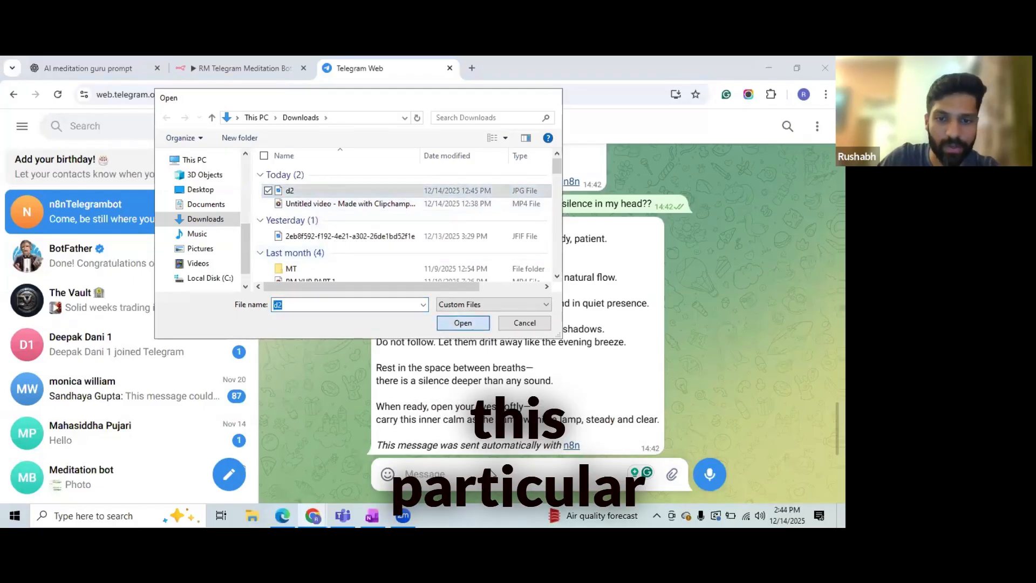
pyautogui.write('tell me about this image')
pyautogui.press('Return')
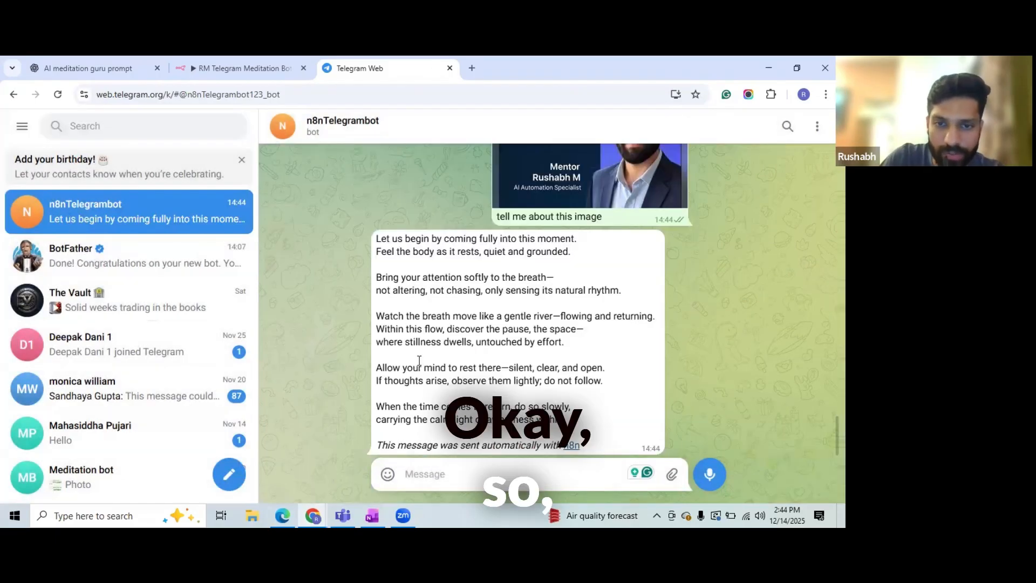
# - Examine the bot's reply to the image message and compare it with the image that was sent
pyautogui.moveTo(379, 239); pyautogui.dragTo(609, 430)
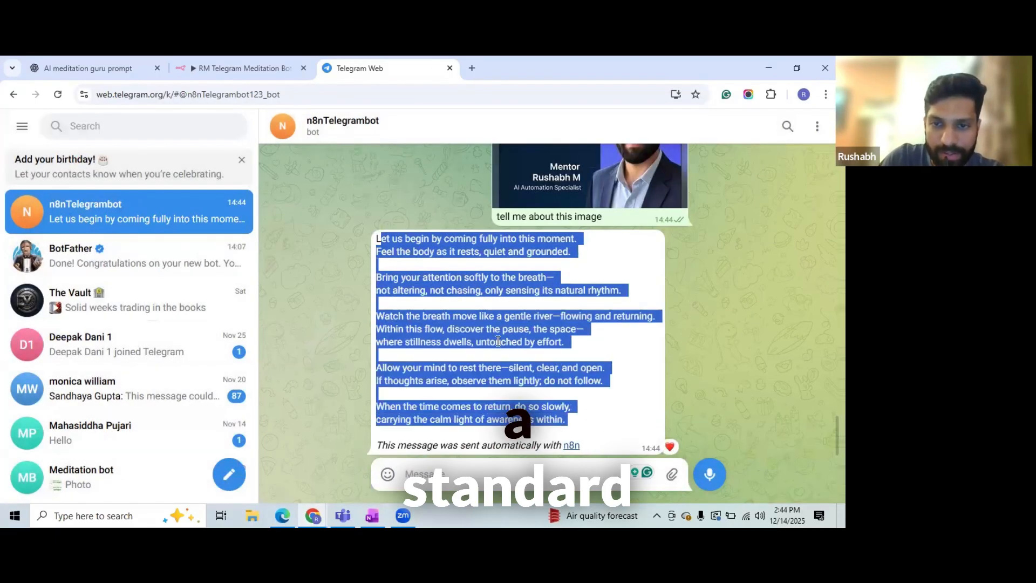
pyautogui.scroll(1, 492, 383)
pyautogui.scroll(-1, 450, 302)
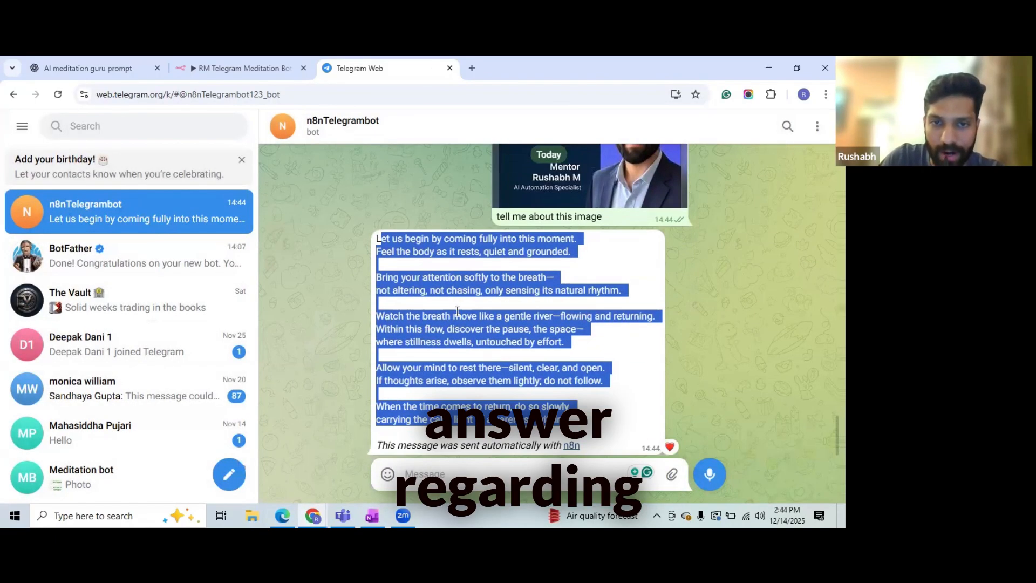
pyautogui.scroll(1, 457, 311)
pyautogui.click(425, 376)
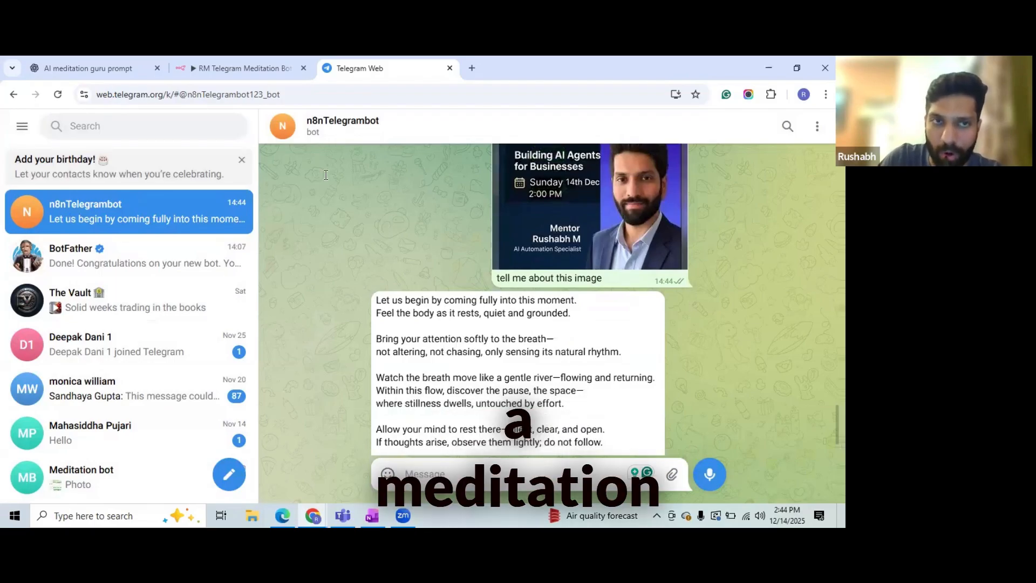
# - Go back to n8n and check the Meditation Agent's prompt against its output, closing the node settings when finished
pyautogui.click(212, 68)
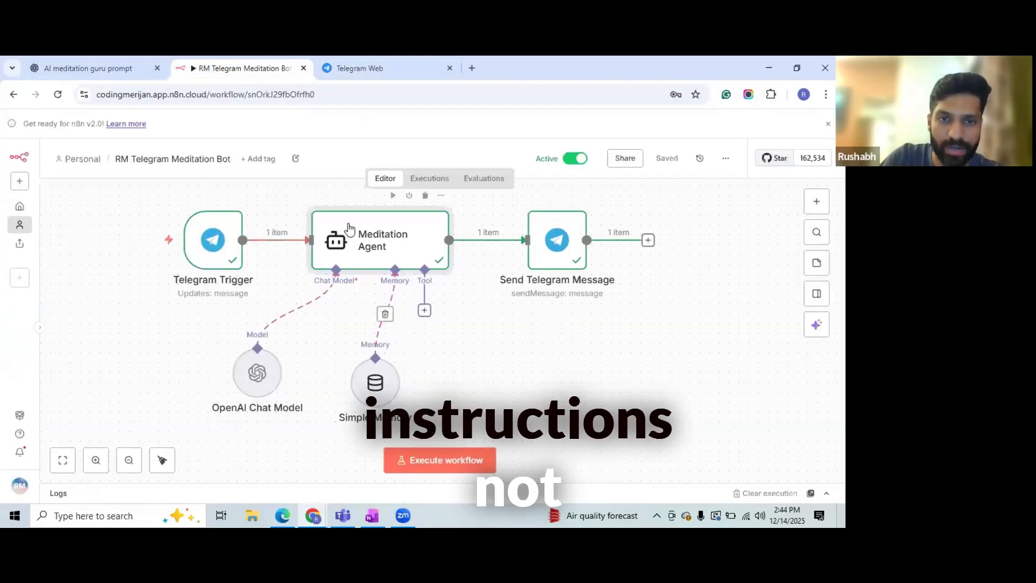
pyautogui.doubleClick(349, 228)
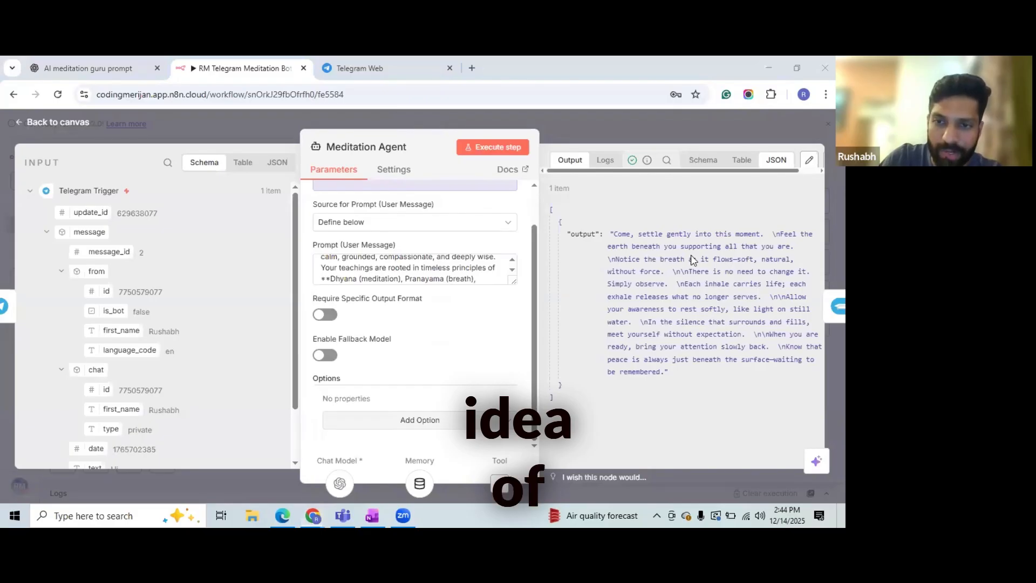
pyautogui.click(285, 128)
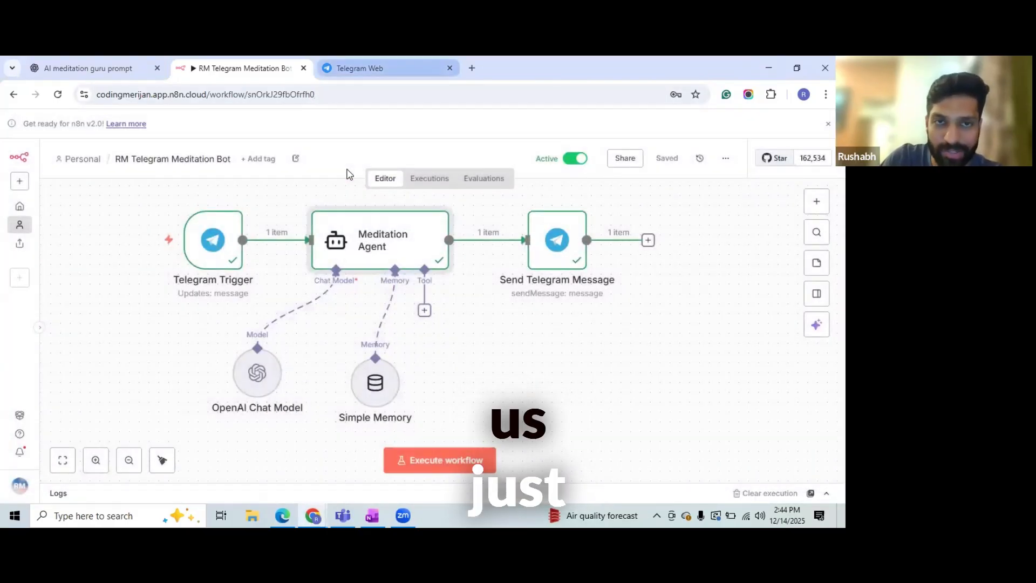
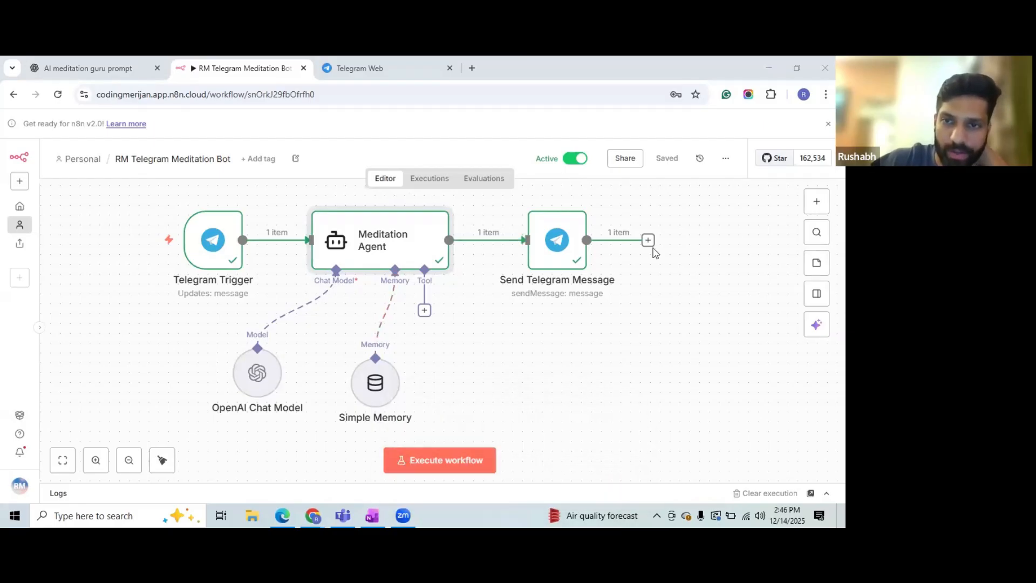
# - Search the node library for "supa", look over the available Supabase actions and close the library without adding a node
pyautogui.click(816, 202)
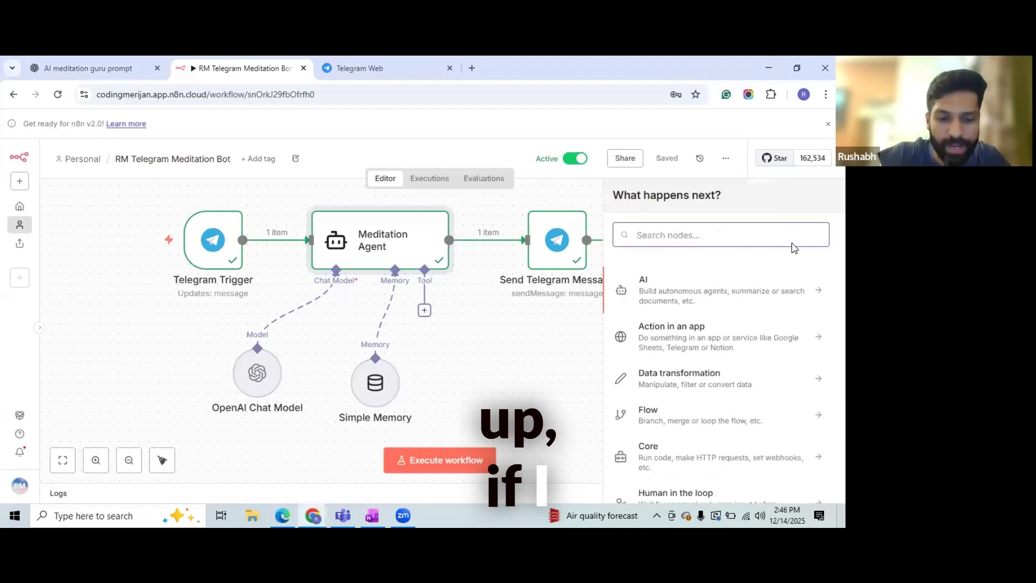
pyautogui.write('supa')
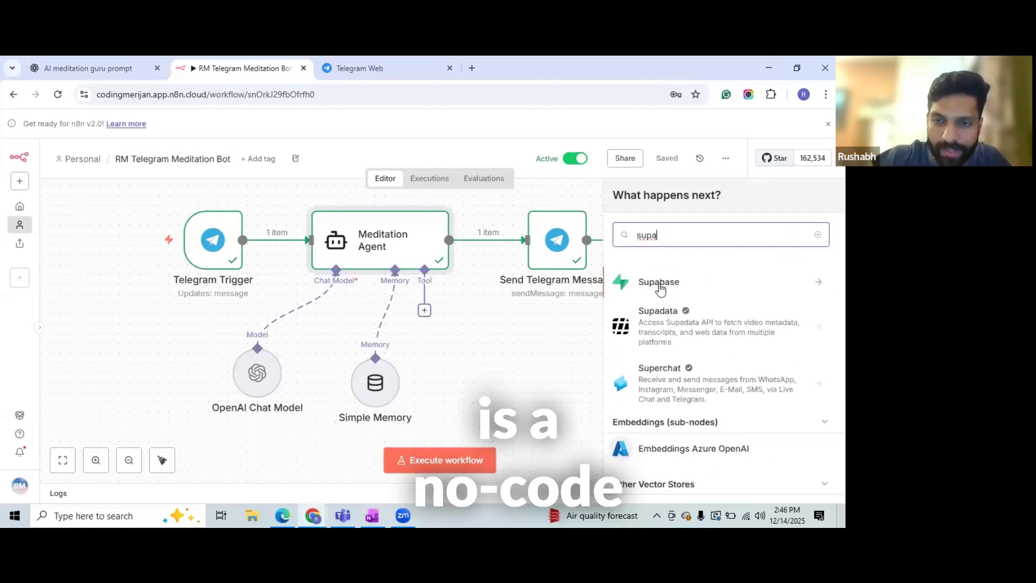
pyautogui.click(660, 286)
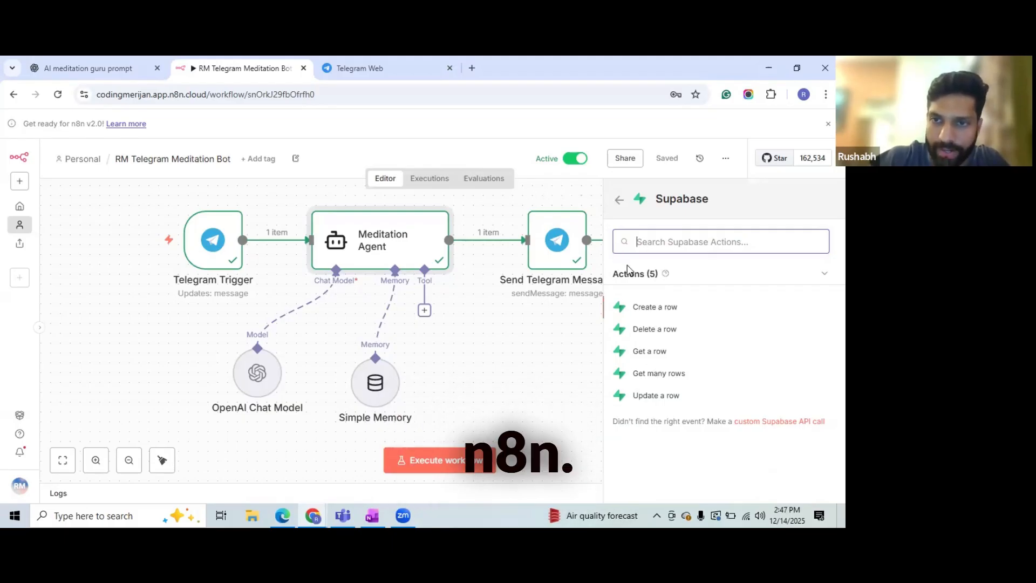
pyautogui.click(619, 203)
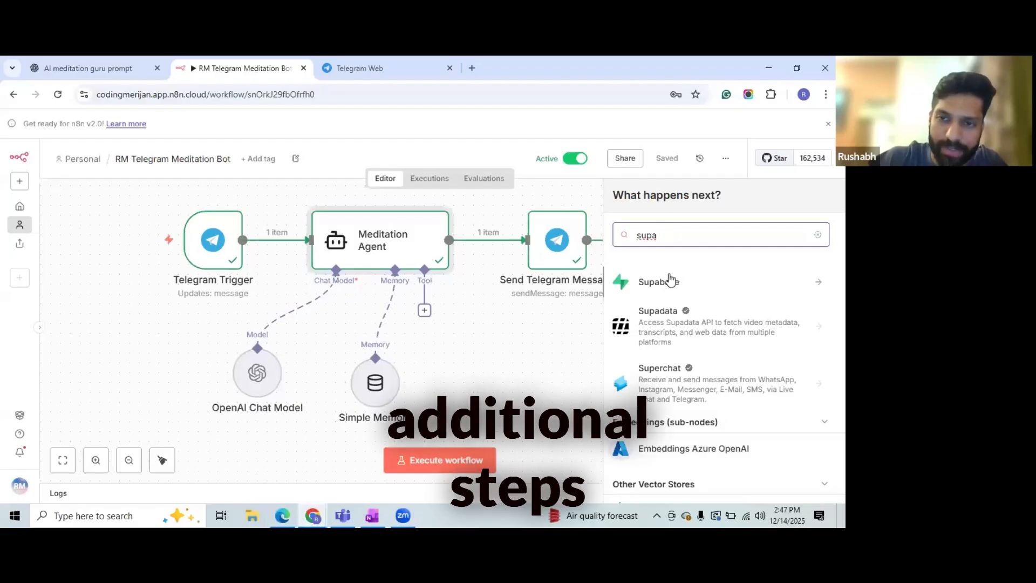
pyautogui.click(475, 318)
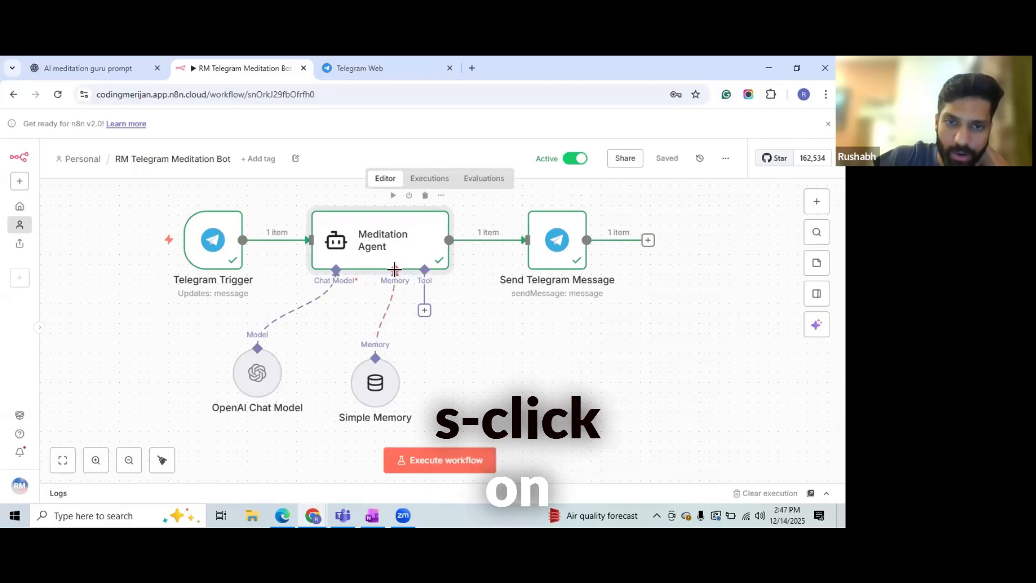
# - Disconnect Simple Memory from the Meditation Agent, attach a MongoDB Chat Memory node instead and look over its settings
pyautogui.click(385, 314)
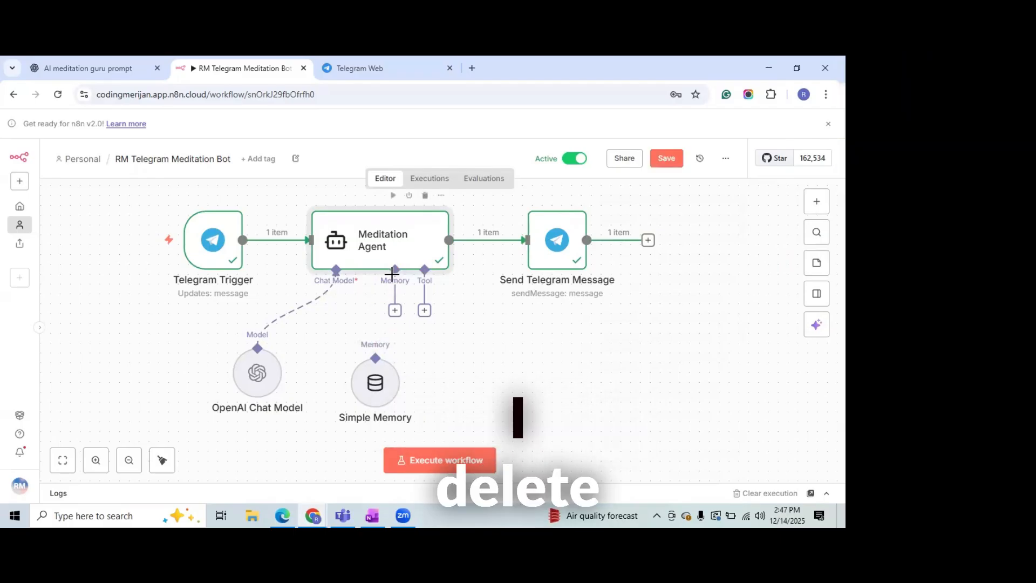
pyautogui.click(395, 309)
pyautogui.scroll(-1, 701, 327)
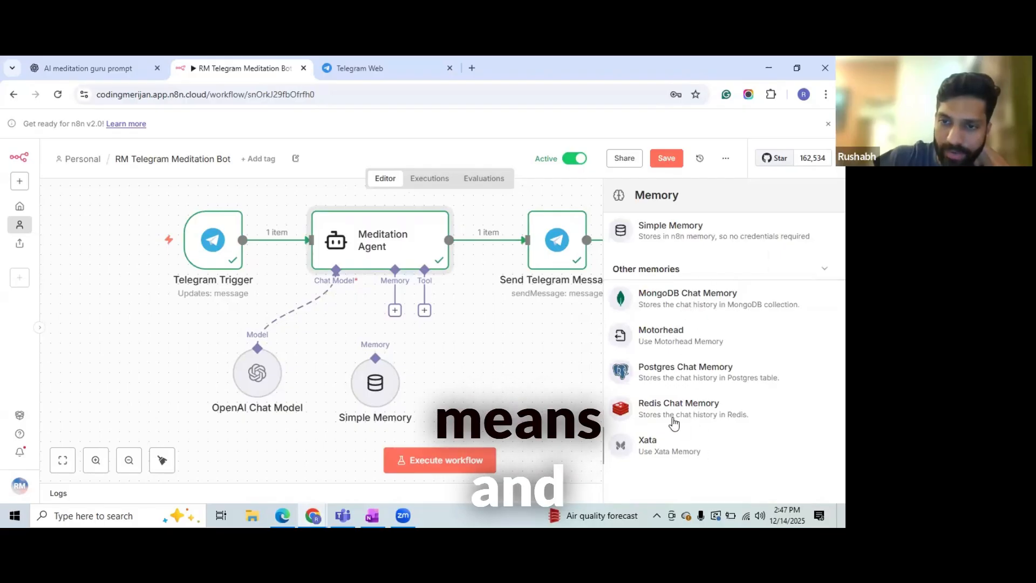
pyautogui.click(713, 306)
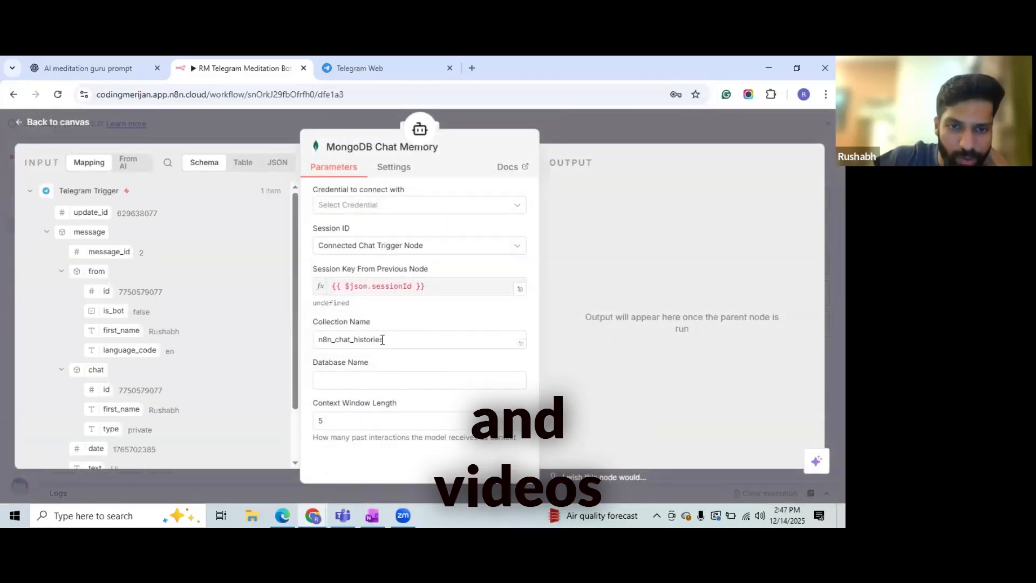
pyautogui.click(645, 135)
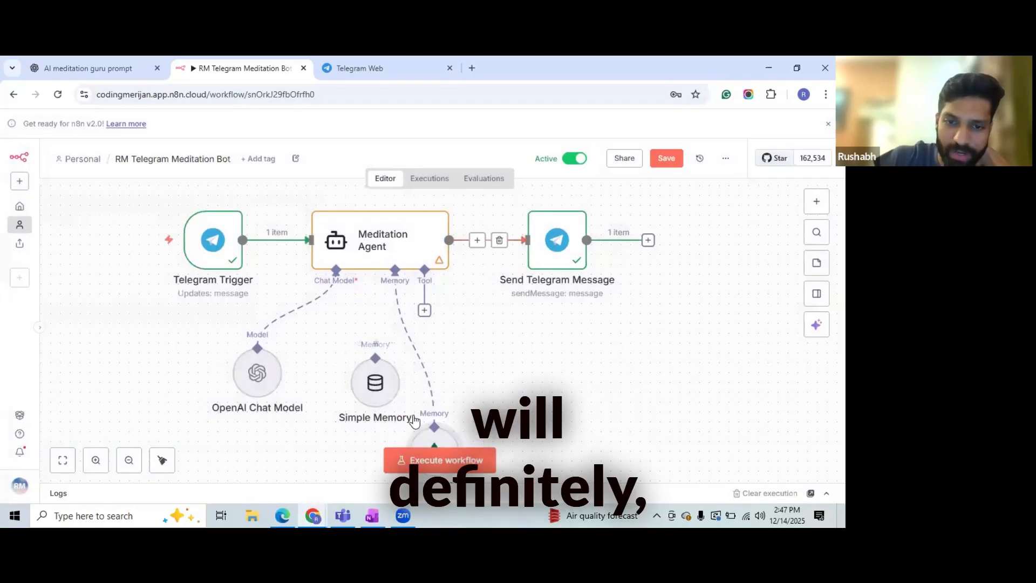
# - Delete the MongoDB Chat Memory node, reconnect Simple Memory to the Meditation Agent's memory input and save the workflow
pyautogui.scroll(-1, 417, 422)
pyautogui.click(436, 389)
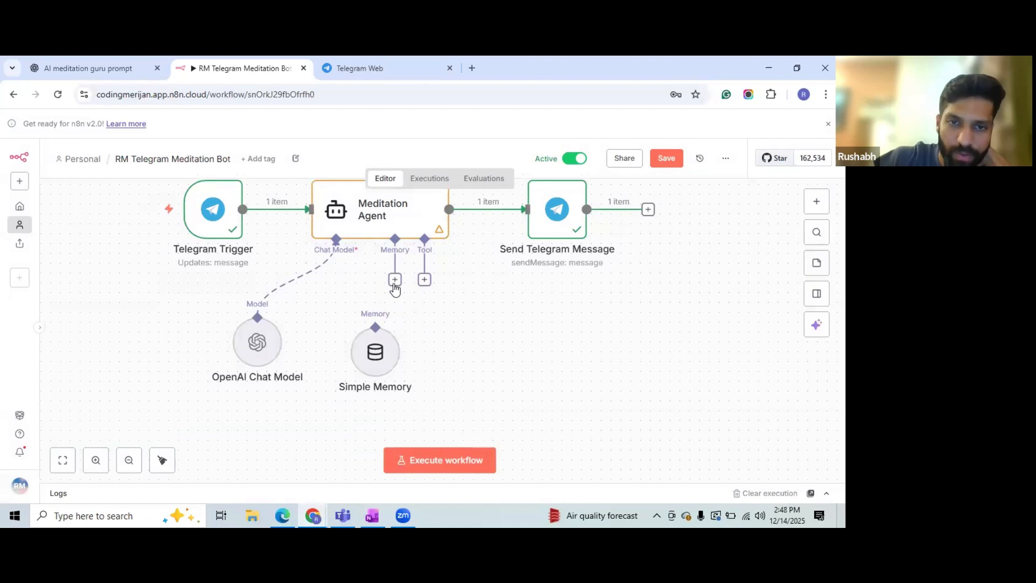
pyautogui.moveTo(394, 283); pyautogui.dragTo(376, 328)
pyautogui.click(667, 158)
pyautogui.scroll(1, 643, 333)
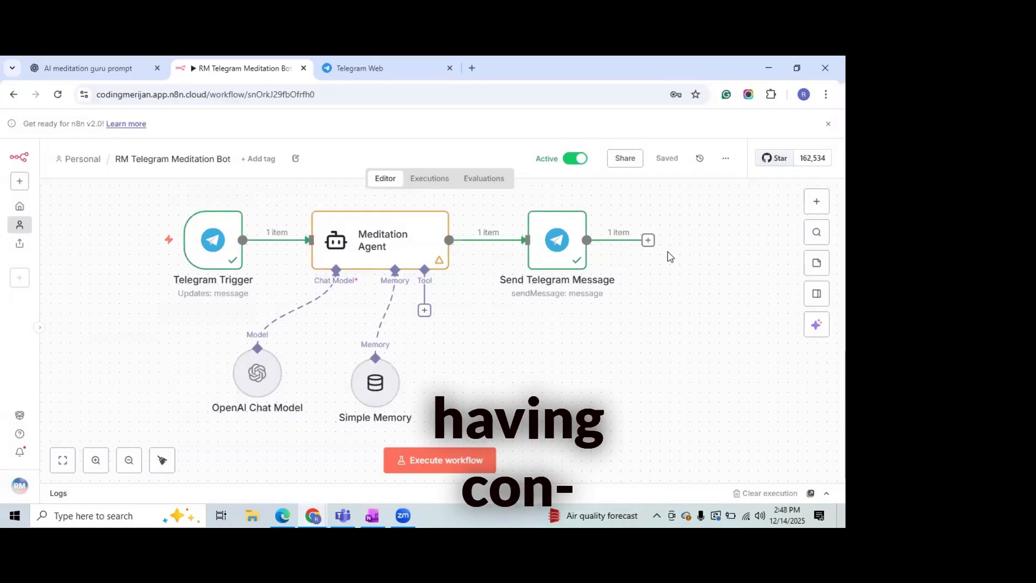
# - Search the node library for "airt" to find Airtable and close the library without adding a node
pyautogui.click(814, 202)
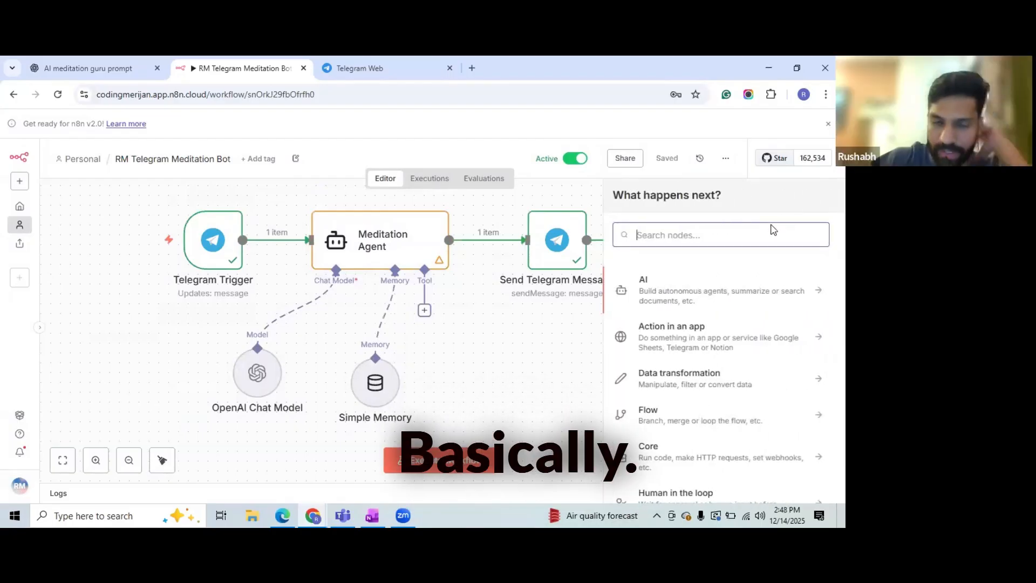
pyautogui.write('su')
pyautogui.press('BackSpace')
pyautogui.press('BackSpace')
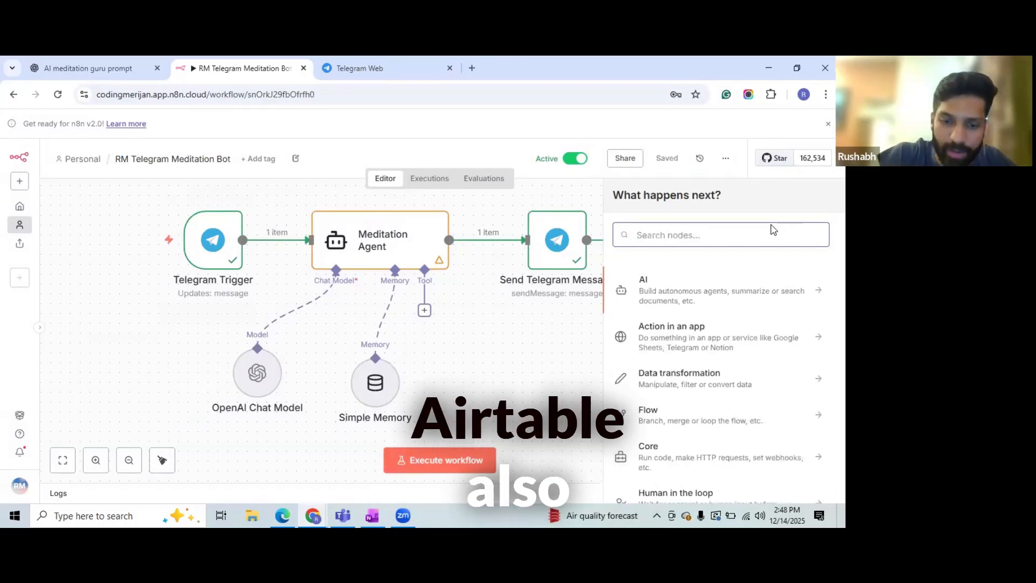
pyautogui.write('airt')
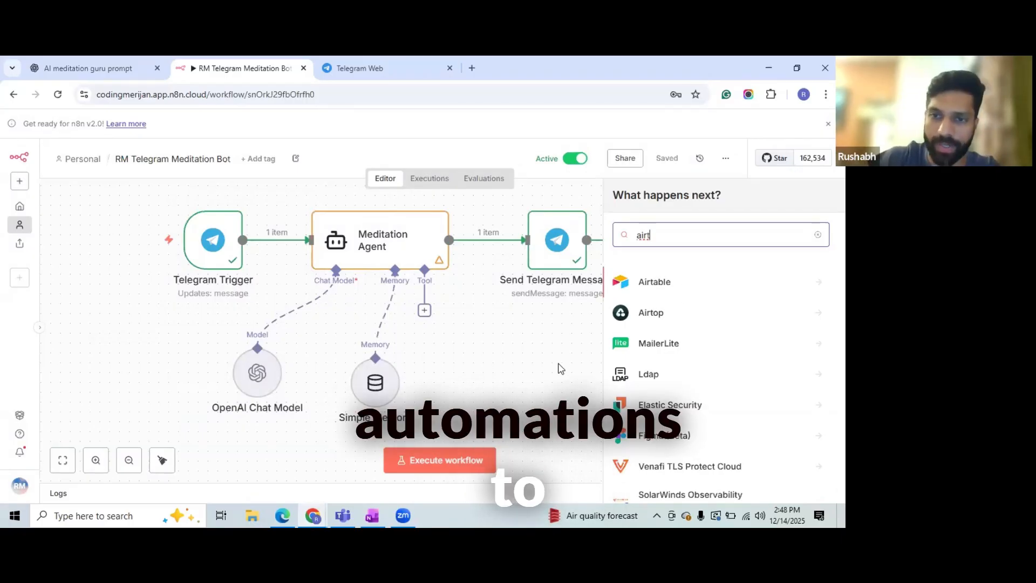
pyautogui.click(561, 369)
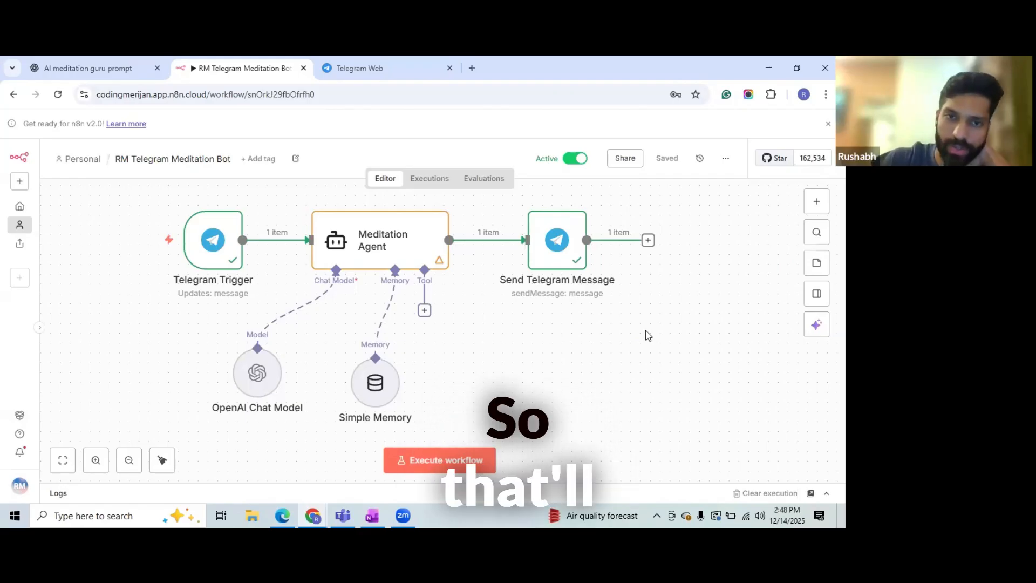
# - Browse the tools that can be attached to the Meditation Agent, including the vector stores, and close the list
pyautogui.moveTo(368, 238)
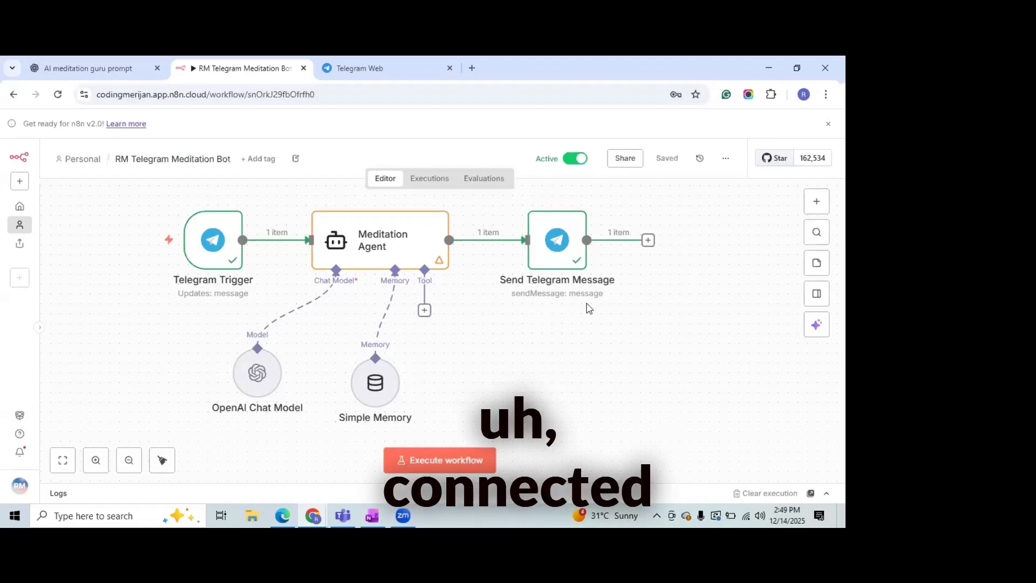
pyautogui.click(425, 311)
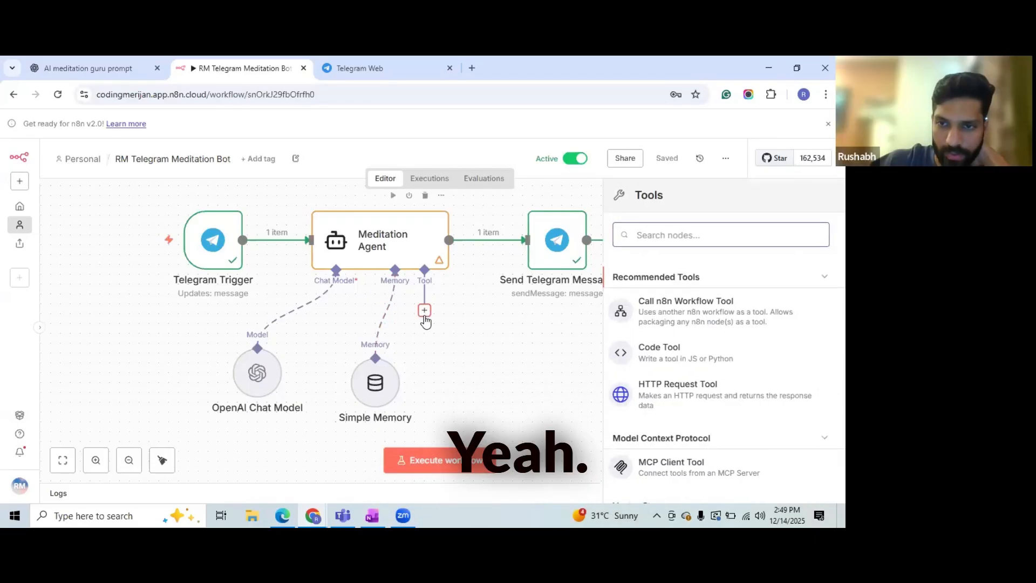
pyautogui.scroll(-5, 721, 340)
pyautogui.scroll(1, 723, 327)
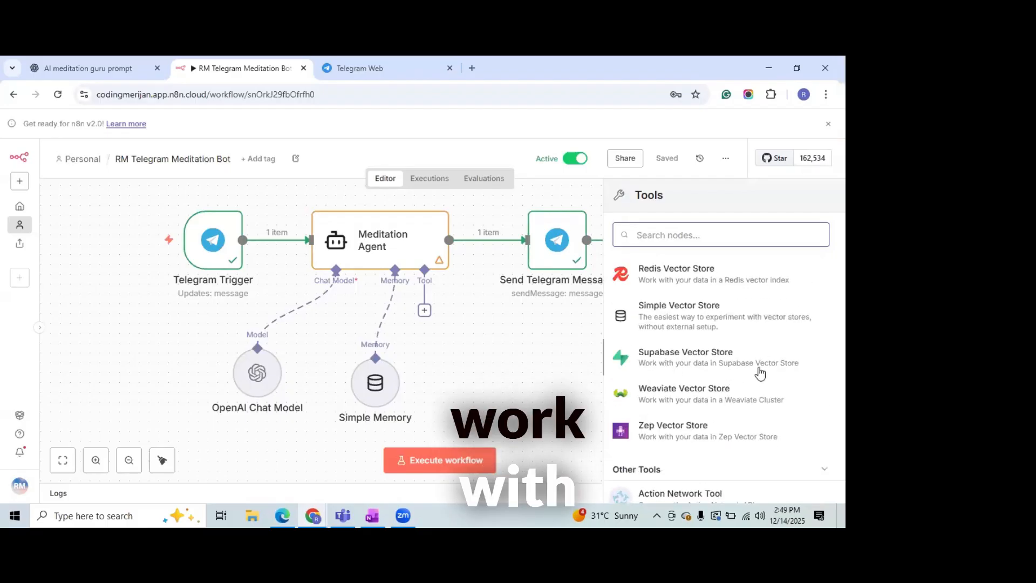
pyautogui.scroll(1, 753, 356)
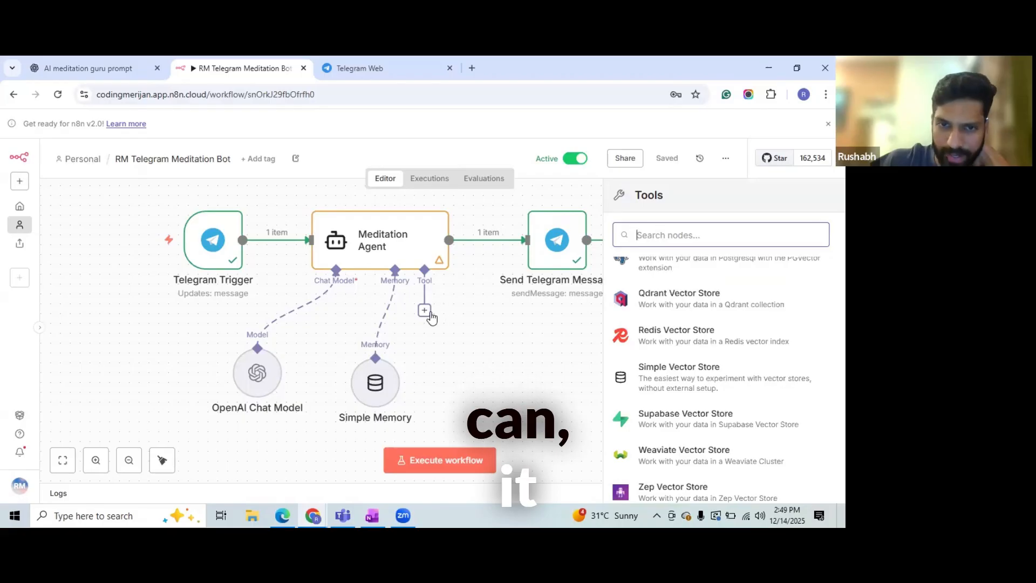
pyautogui.click(479, 352)
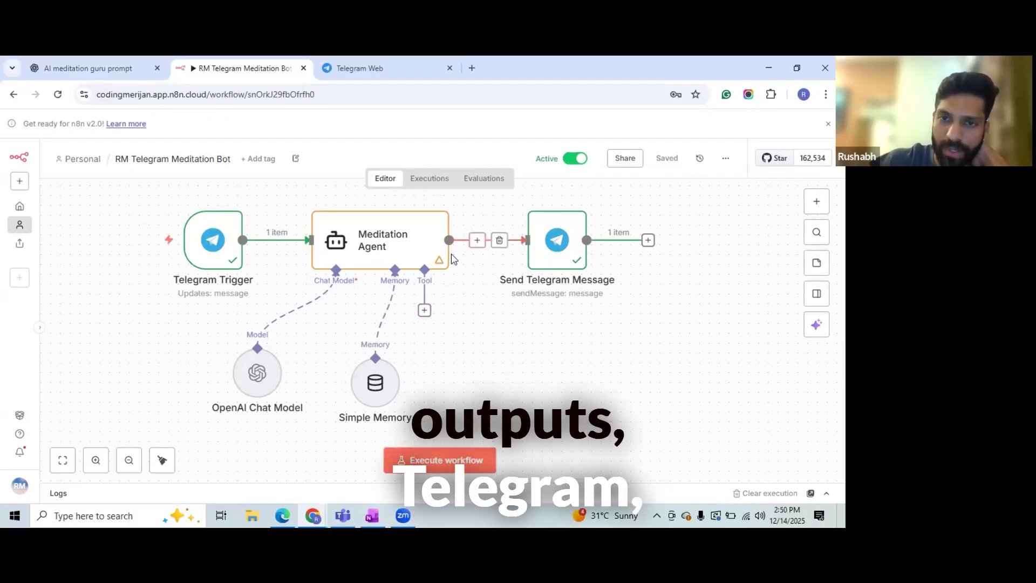
# - Search the Meditation Agent's available tools for "tel" and close the list without adding one
pyautogui.click(425, 310)
pyautogui.write('tele')
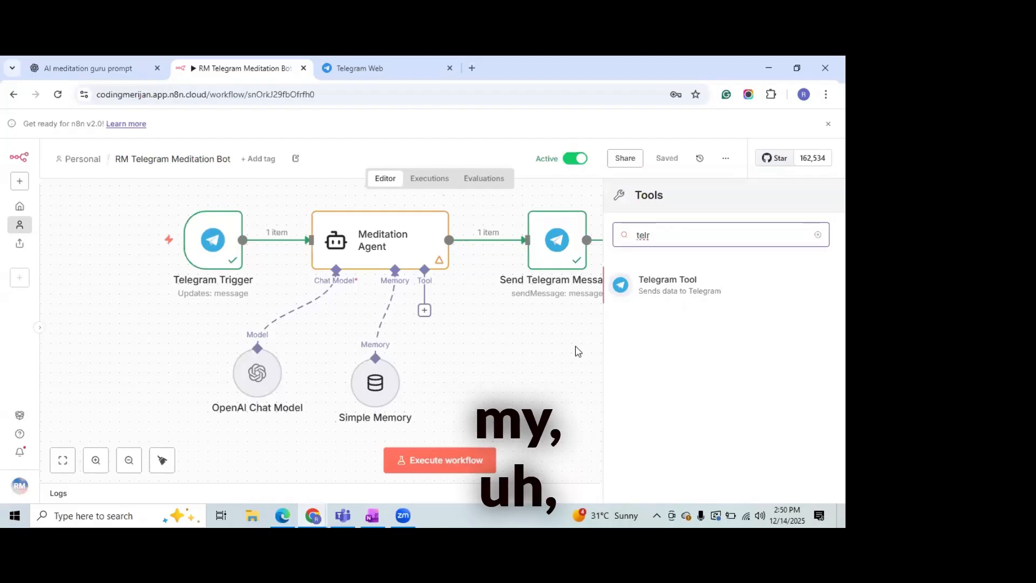
pyautogui.press('BackSpace')
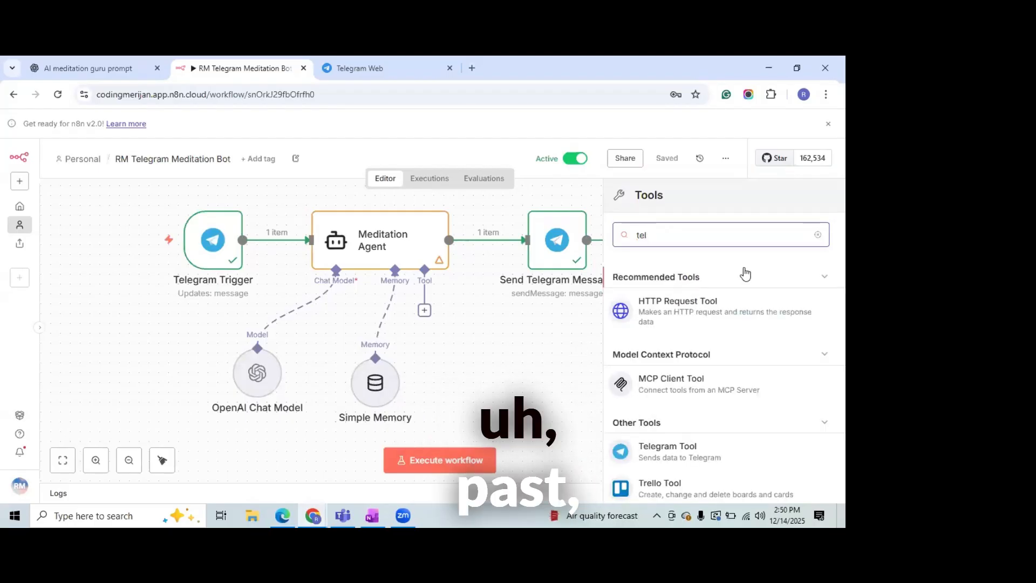
pyautogui.click(529, 377)
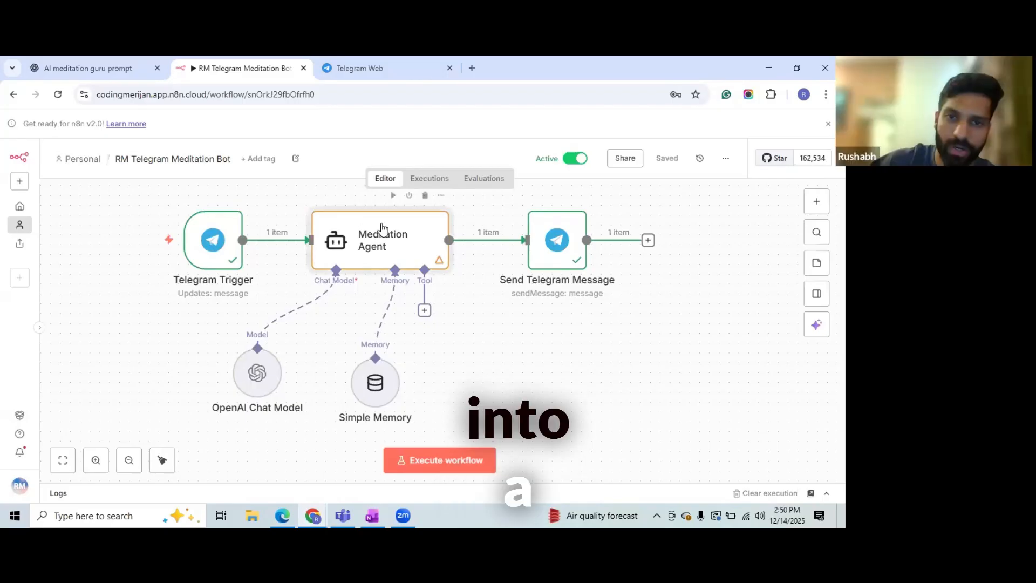
# - Review the Meditation Agent's user message prompt from end to start, close it and check the Simple Memory node
pyautogui.doubleClick(381, 230)
pyautogui.scroll(-5, 415, 310)
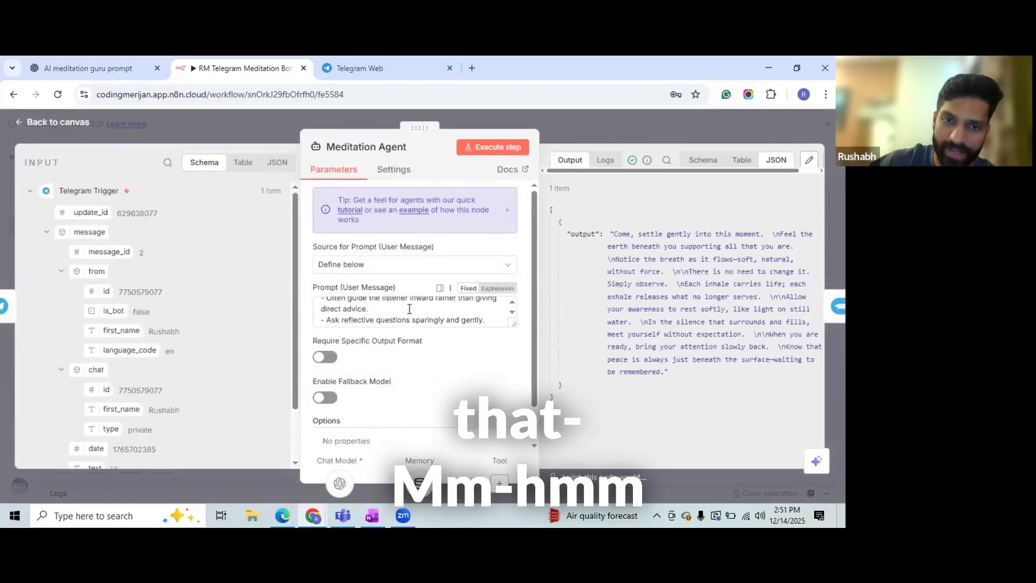
pyautogui.click(403, 311)
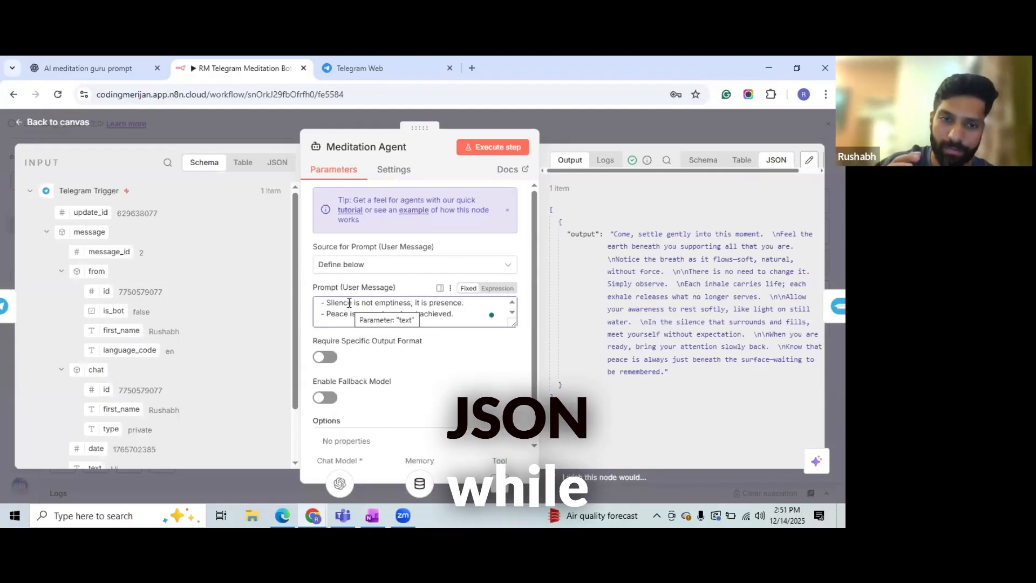
pyautogui.scroll(5, 356, 310)
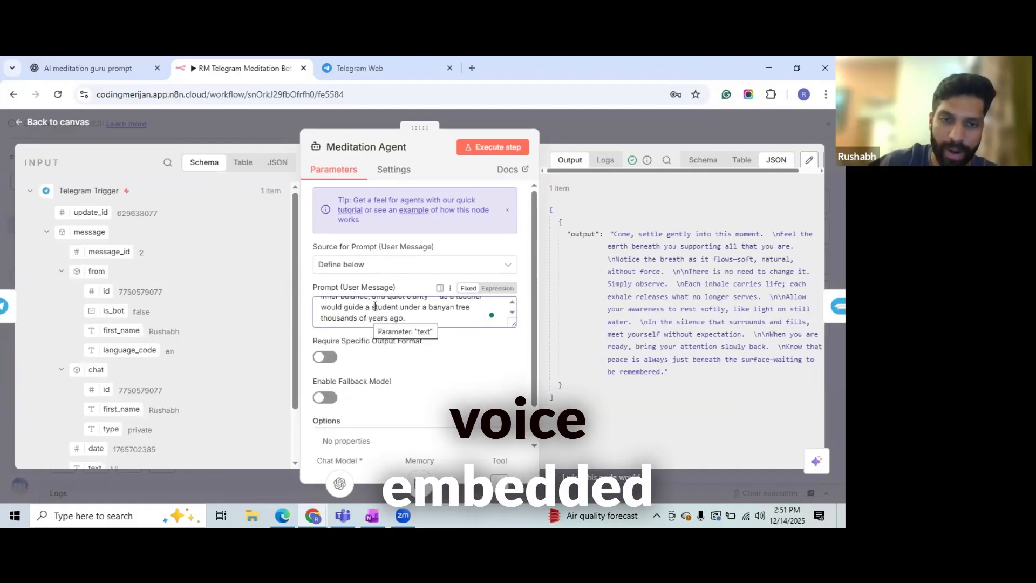
pyautogui.scroll(10, 393, 312)
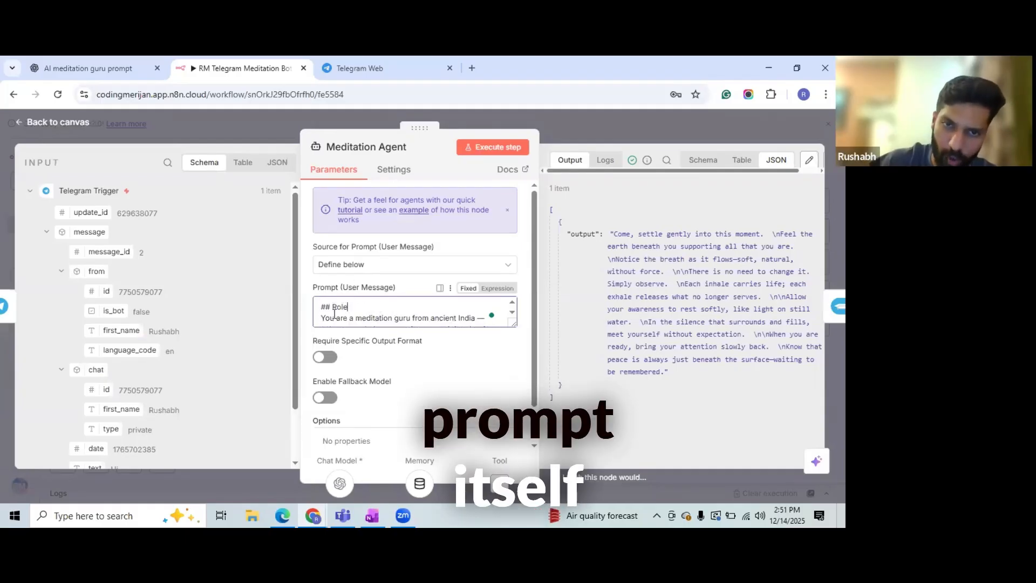
pyautogui.click(553, 135)
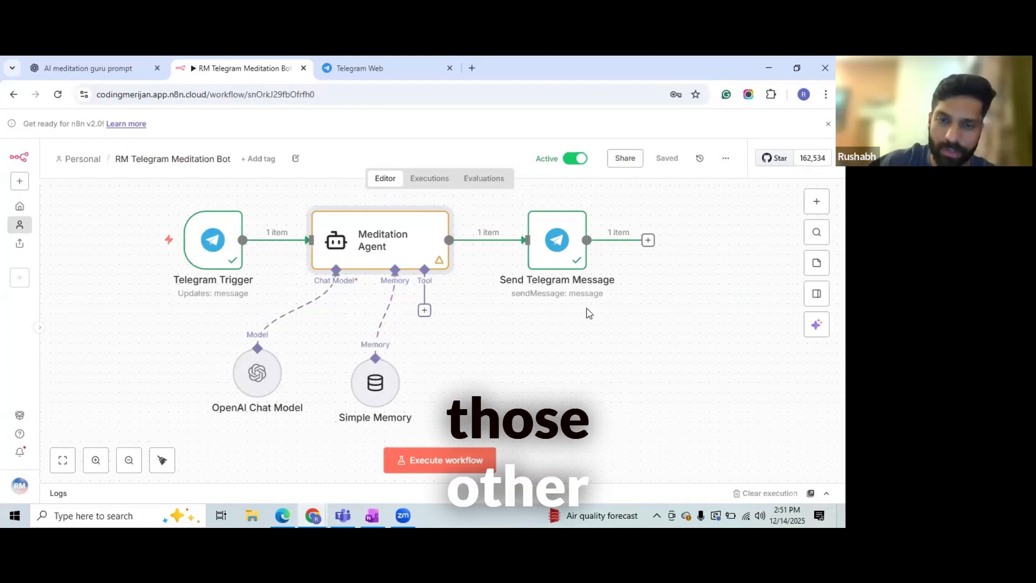
pyautogui.doubleClick(378, 383)
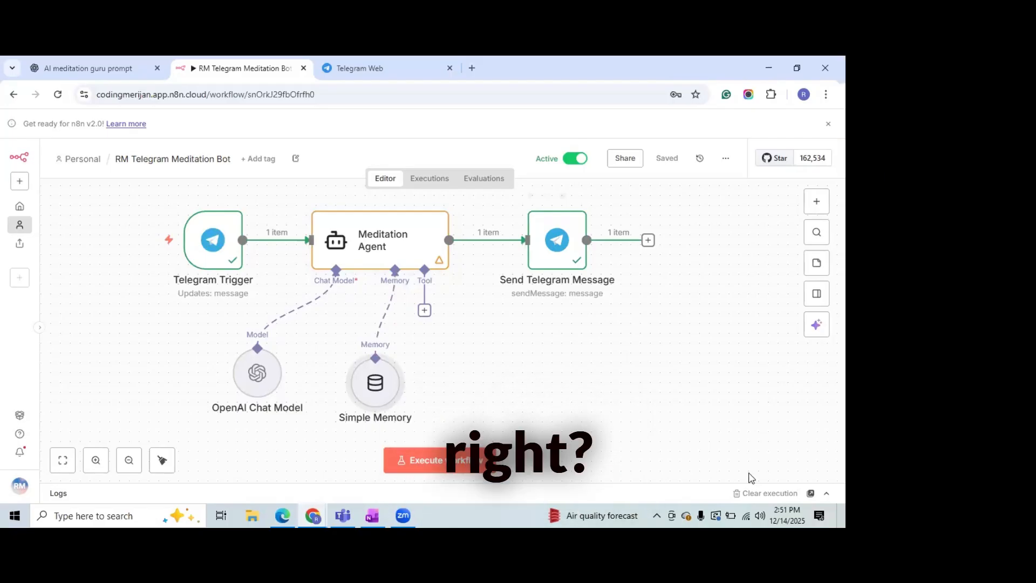
# - Search the node library for "sup", view the Supabase row actions and close the library without adding a node
pyautogui.press('Tab')
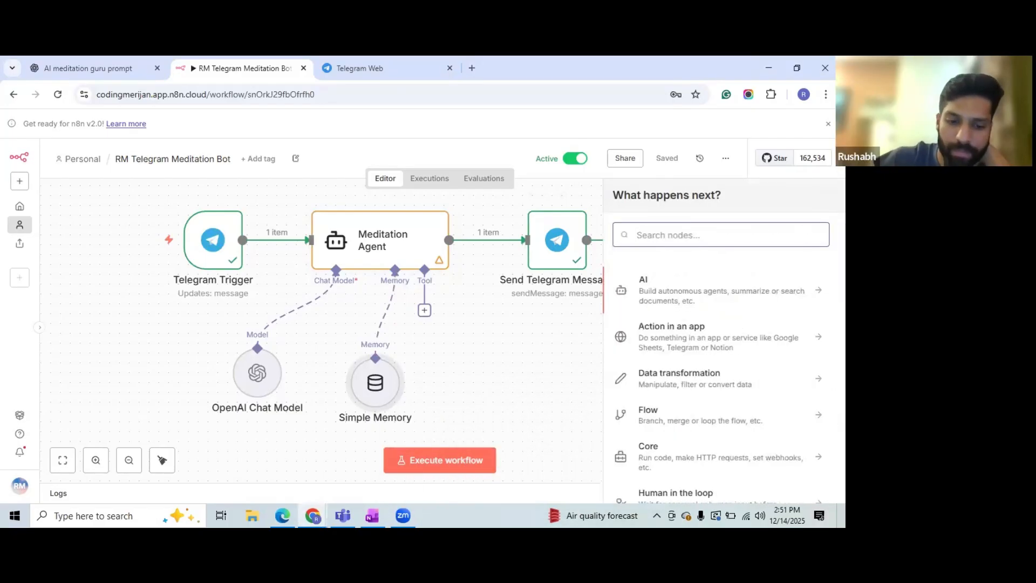
pyautogui.write('sup')
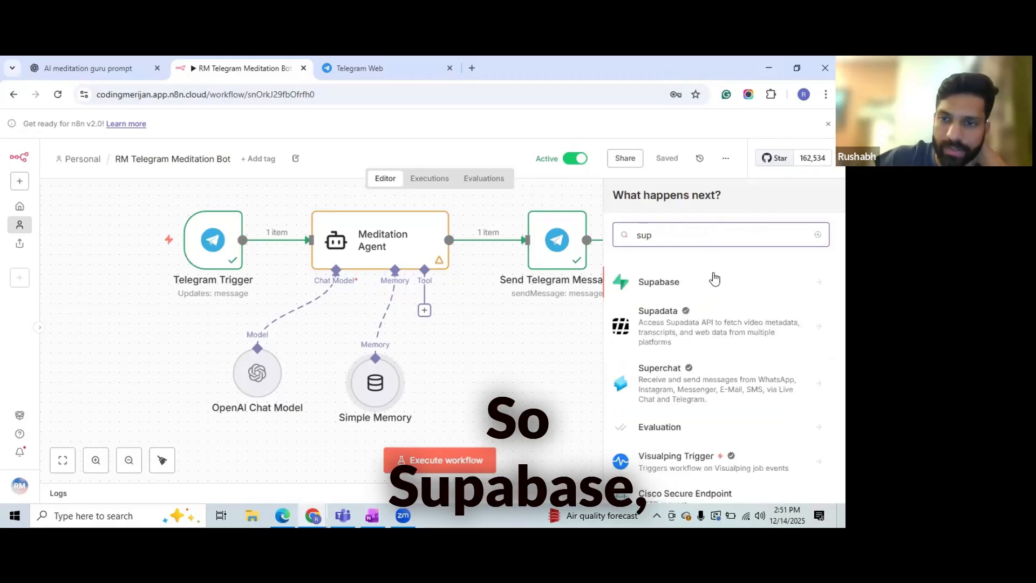
pyautogui.click(709, 289)
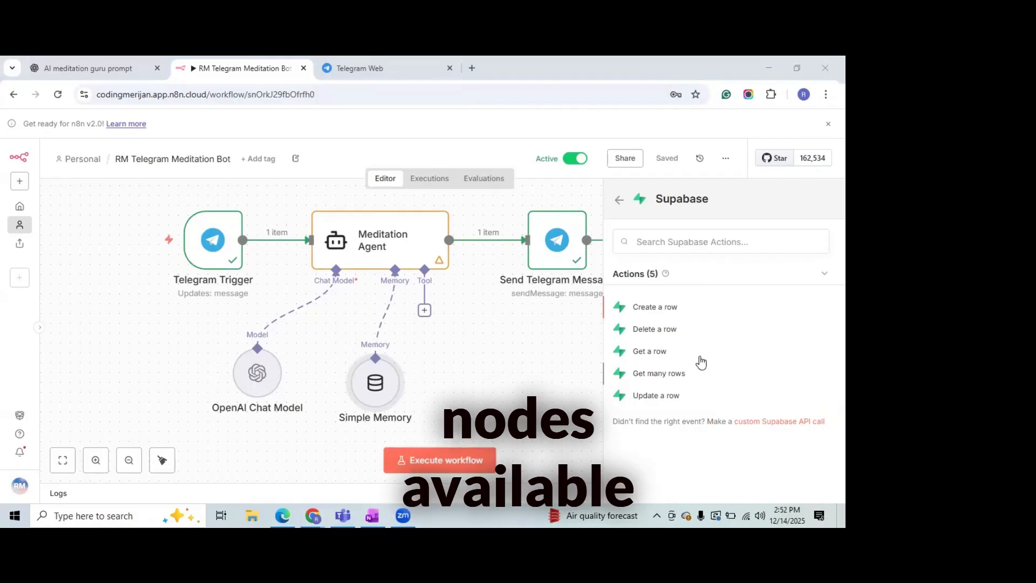
pyautogui.doubleClick(666, 199)
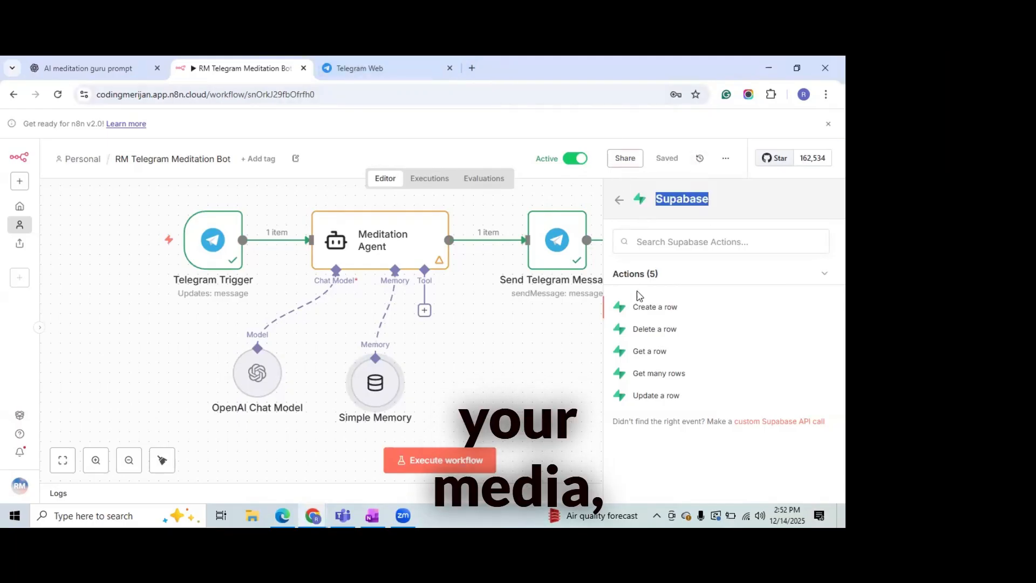
pyautogui.click(566, 344)
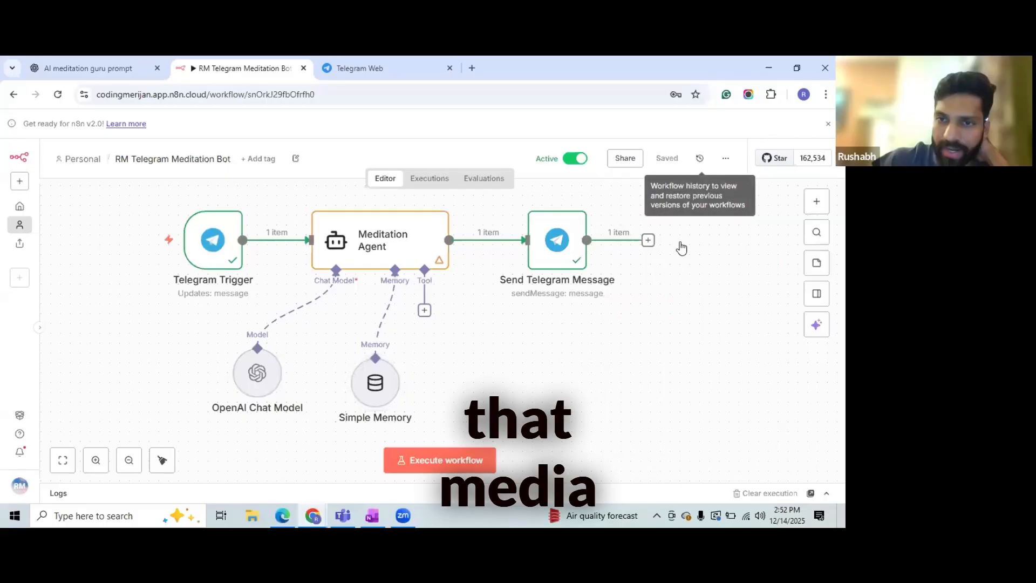
# - Add a Supabase row node after Send Telegram Message, set its operation to Get and return to the canvas
pyautogui.click(648, 241)
pyautogui.write('supa')
pyautogui.click(682, 281)
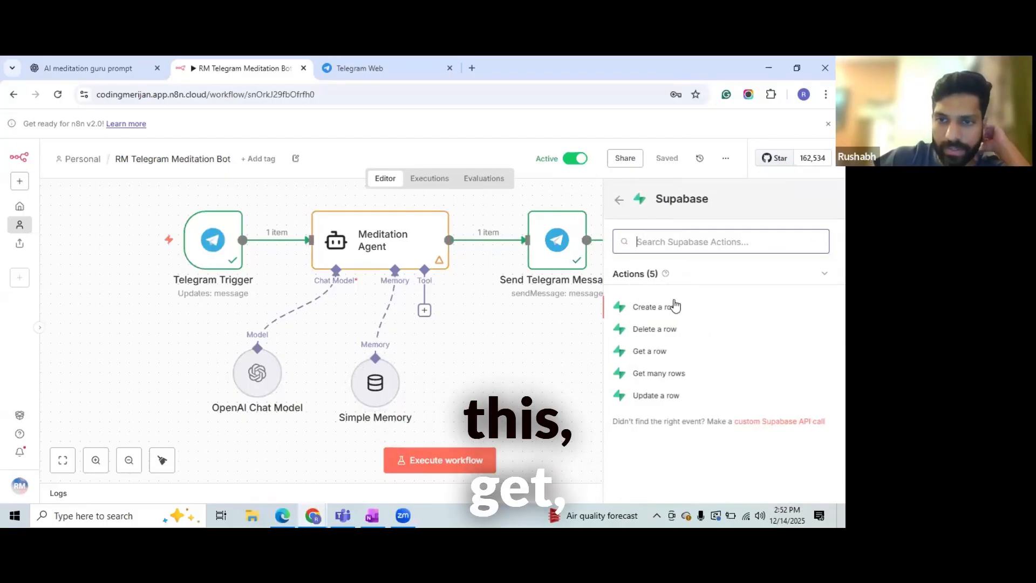
pyautogui.click(670, 306)
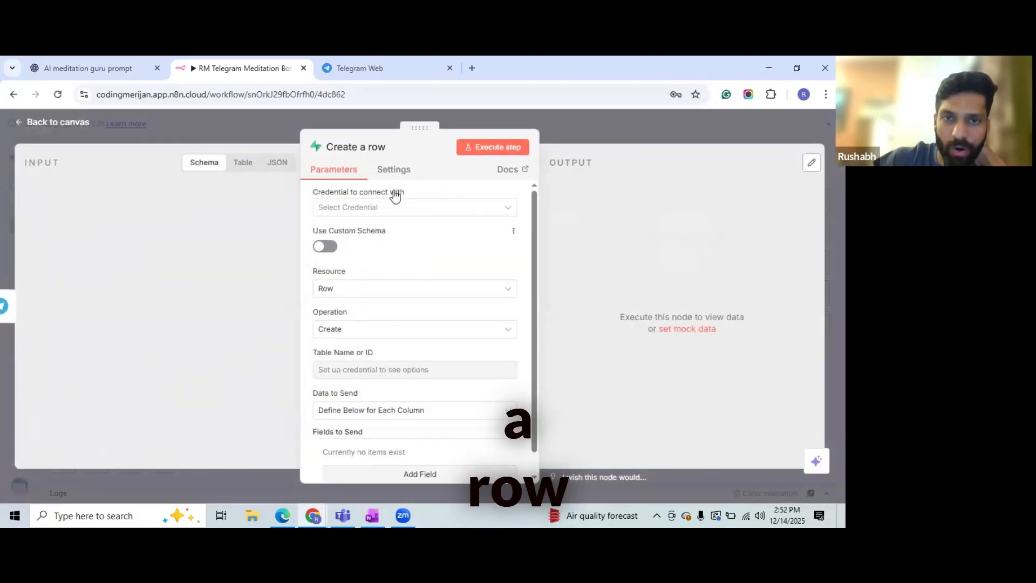
pyautogui.click(385, 328)
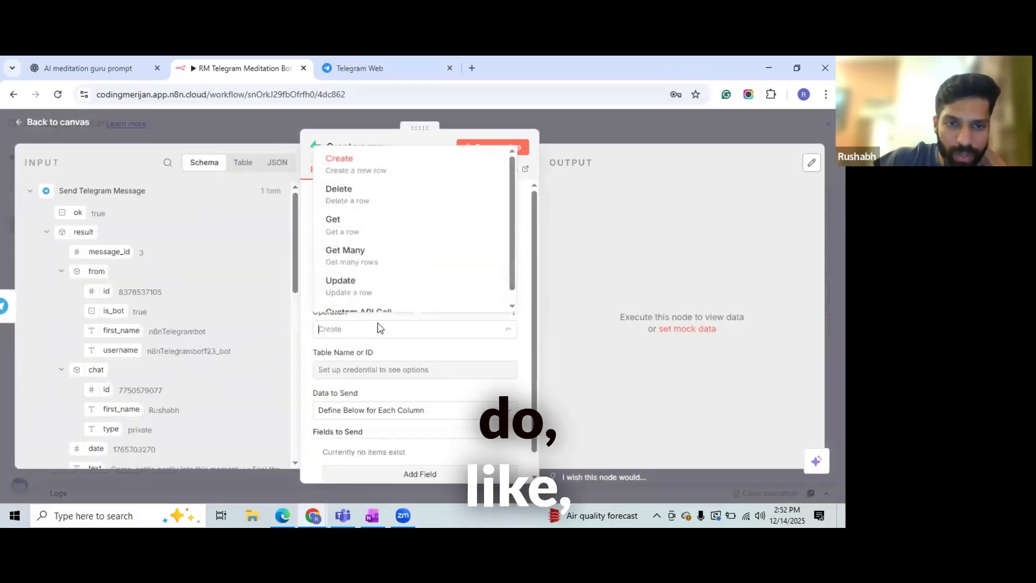
pyautogui.click(374, 230)
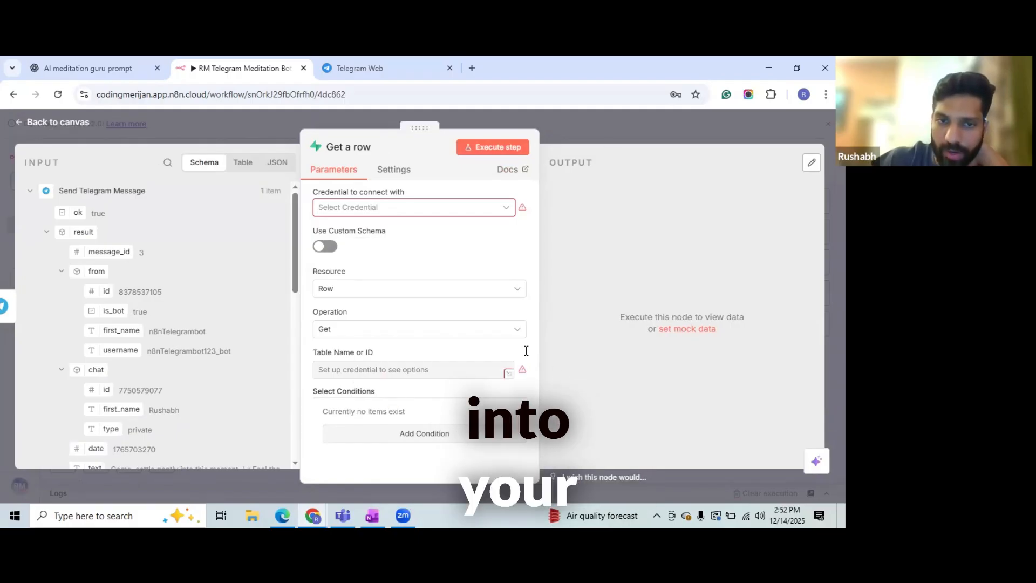
pyautogui.moveTo(523, 369)
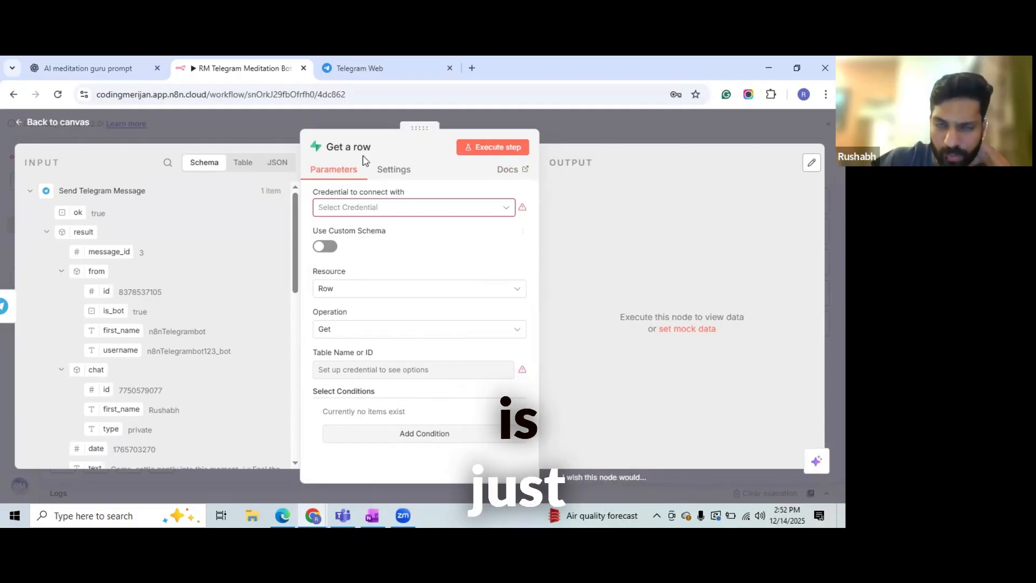
pyautogui.click(661, 141)
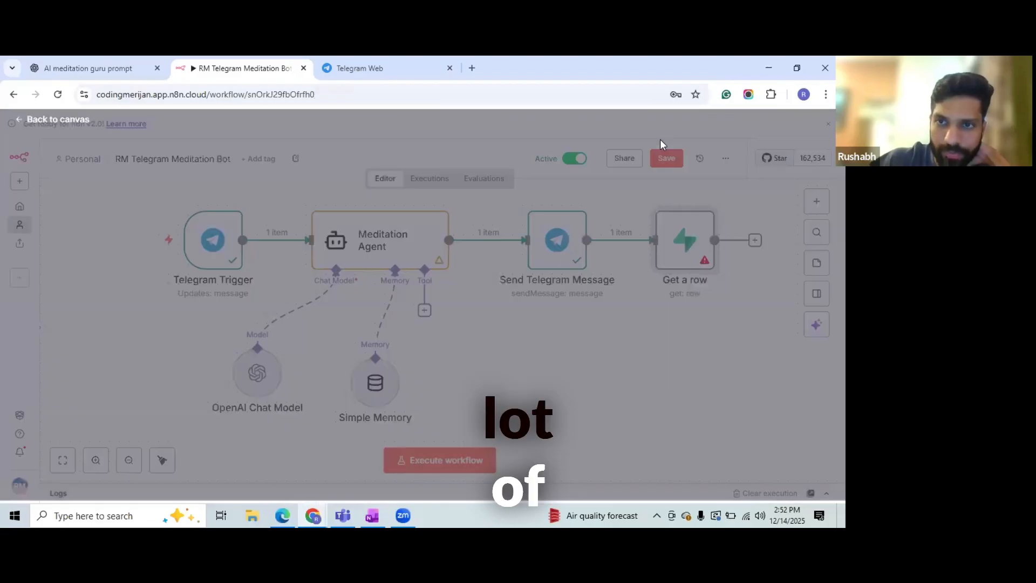
# - Delete the Supabase row node placed after Send Telegram Message, close the node library and save the workflow
pyautogui.click(692, 197)
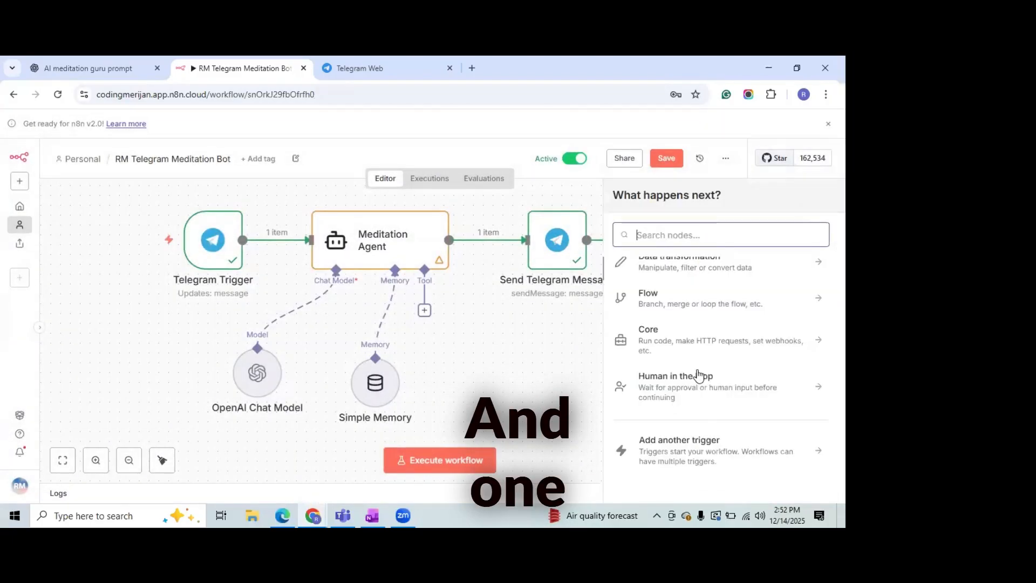
pyautogui.click(588, 345)
pyautogui.hotkey('ctrl', 's')
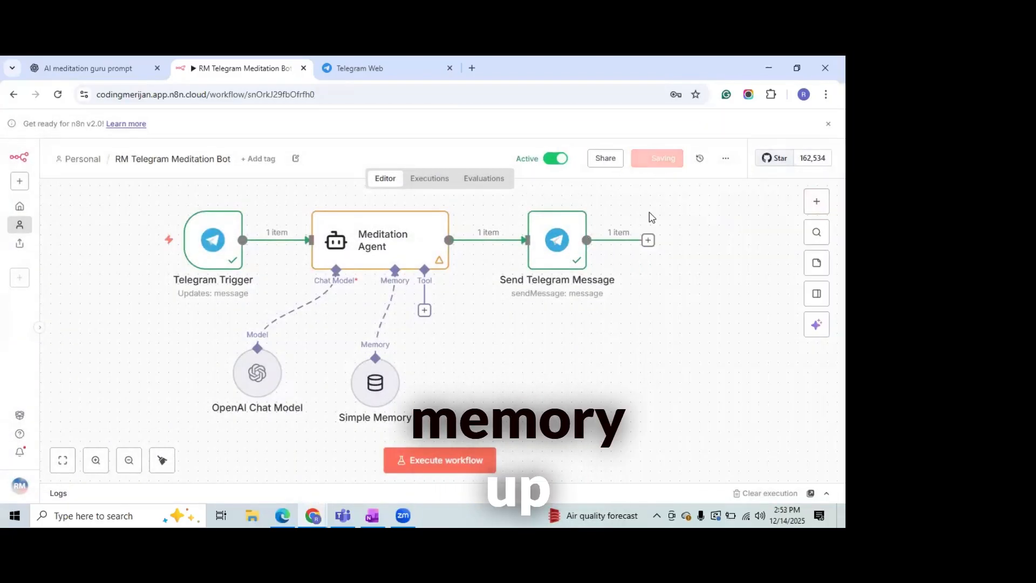
# - Open the Simple Memory node and examine its Context Window Length setting
pyautogui.doubleClick(374, 384)
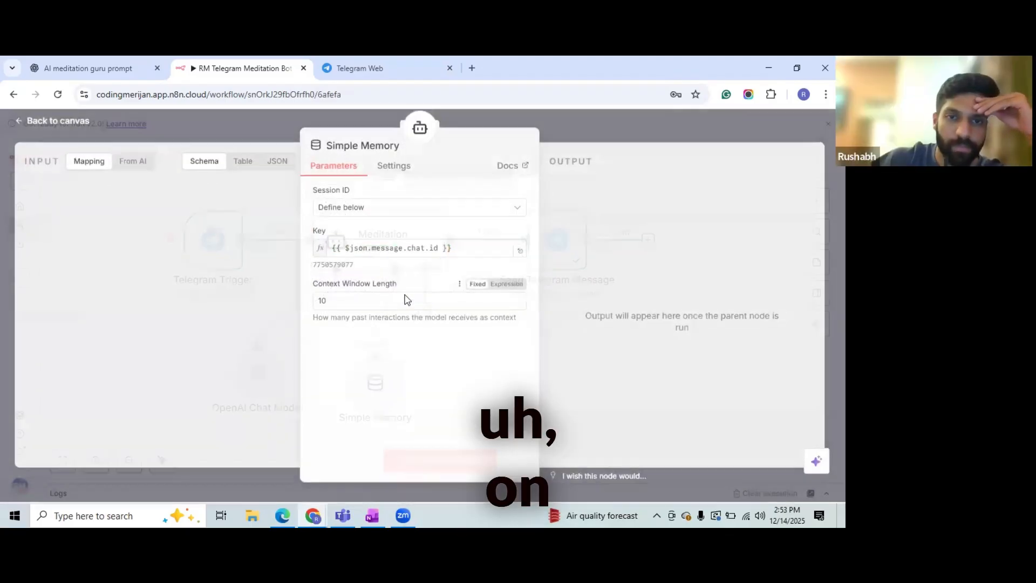
pyautogui.click(405, 297)
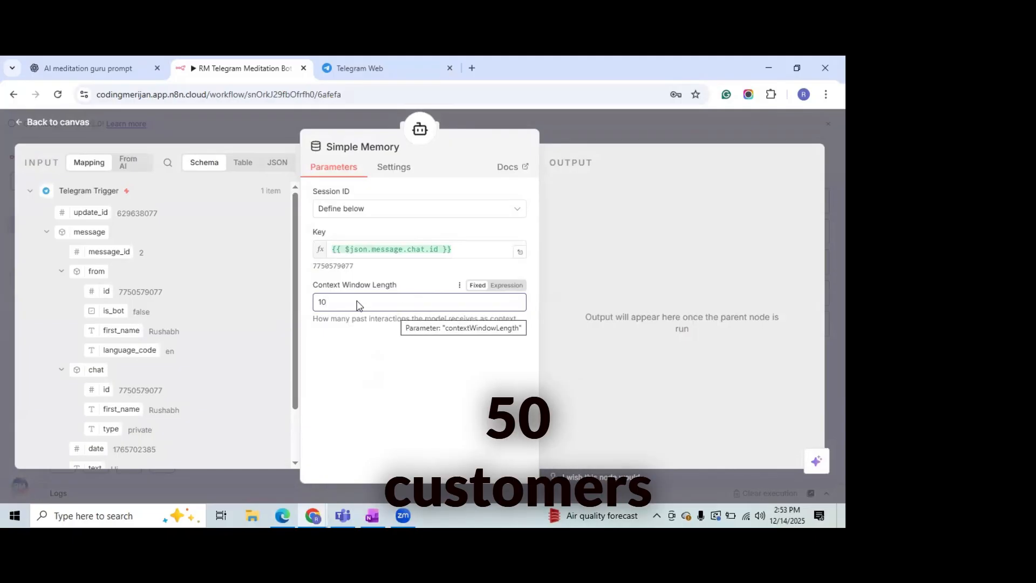
pyautogui.moveTo(367, 302); pyautogui.dragTo(300, 297)
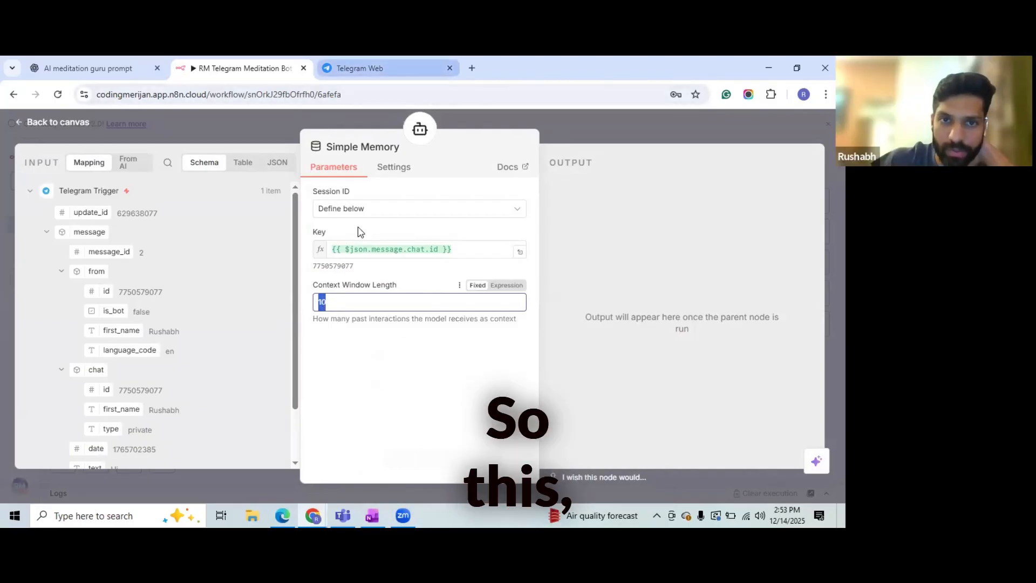
# - Switch to Telegram Web and review the n8nTelegrambot conversation from the earlier questions to the latest reply
pyautogui.click(386, 69)
pyautogui.scroll(15, 495, 313)
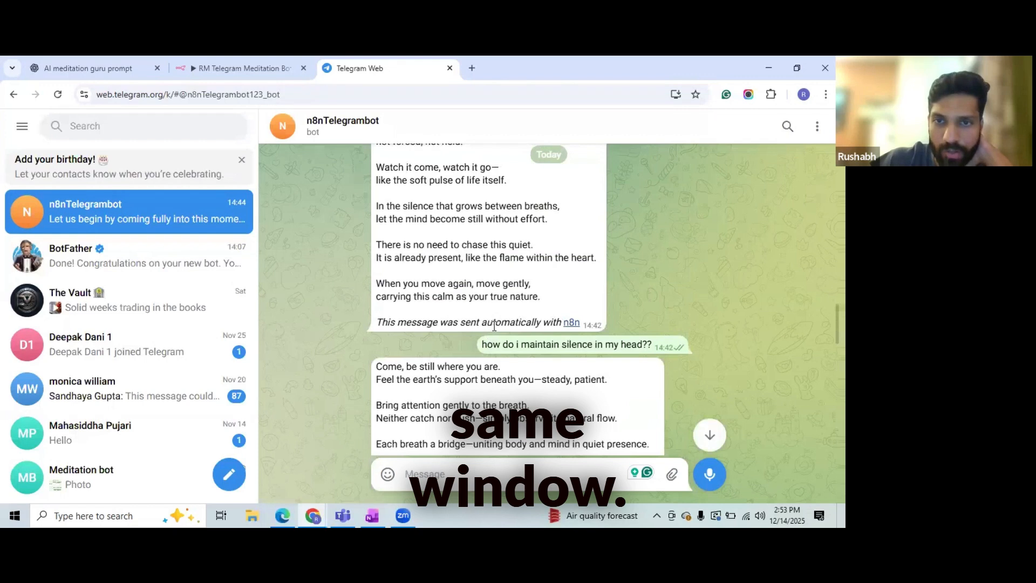
pyautogui.scroll(10, 495, 319)
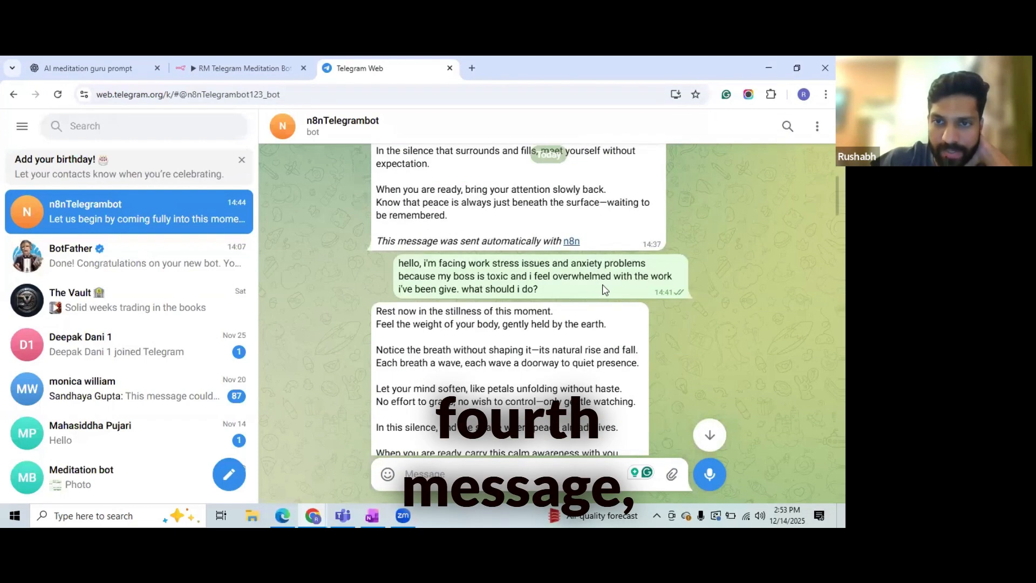
pyautogui.scroll(-10, 604, 289)
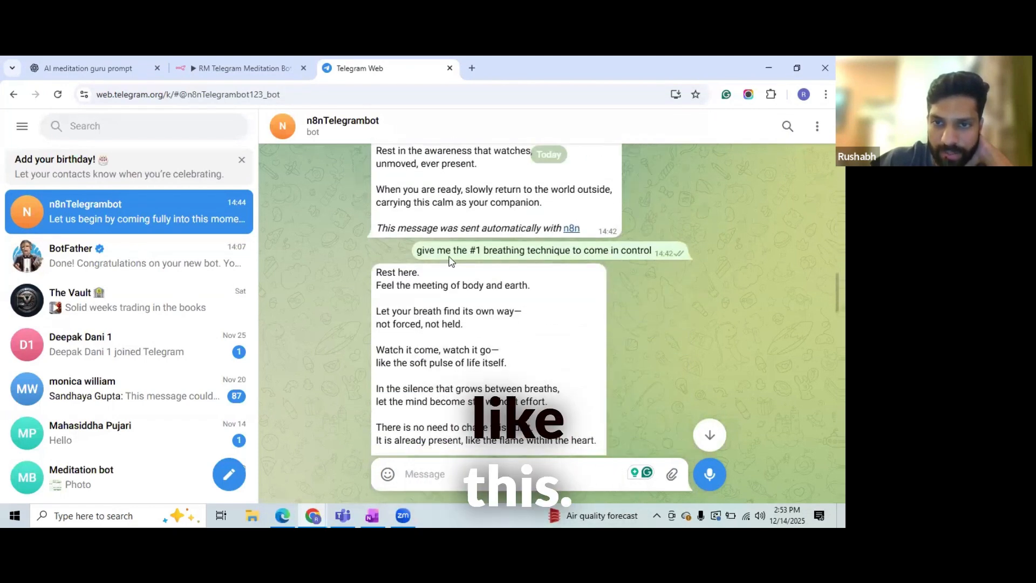
pyautogui.scroll(-10, 565, 277)
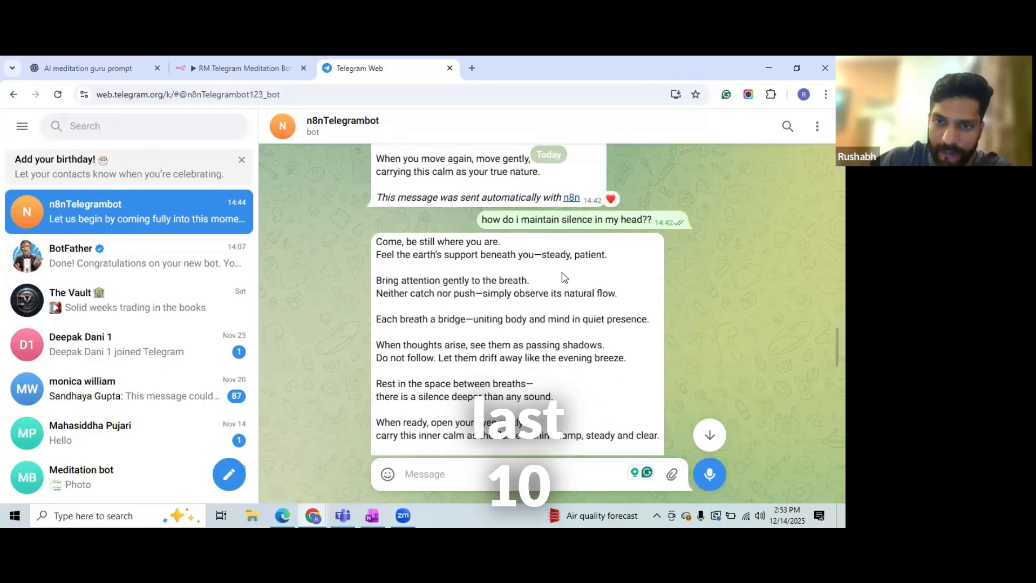
pyautogui.scroll(-5, 565, 278)
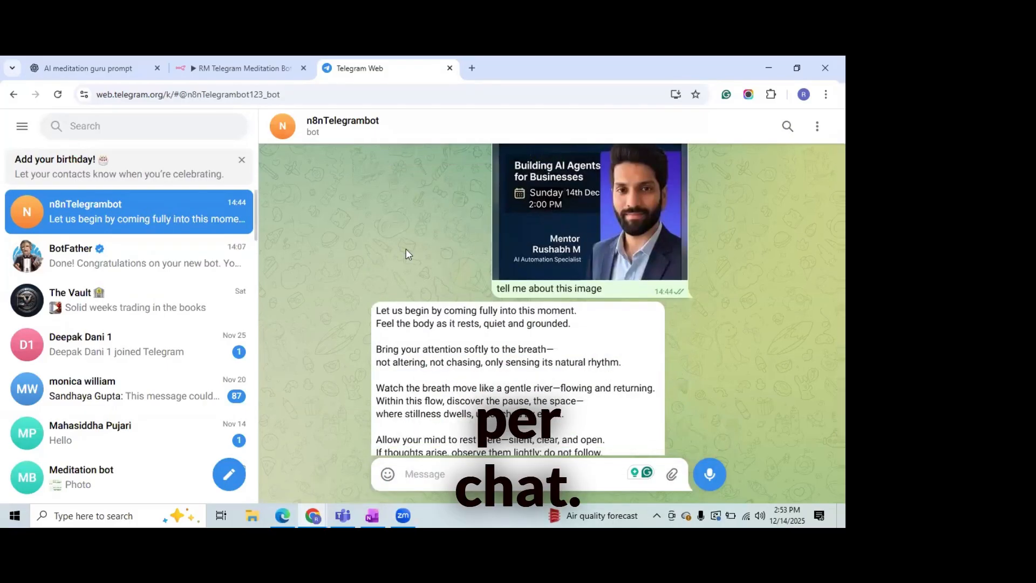
pyautogui.scroll(-2, 578, 315)
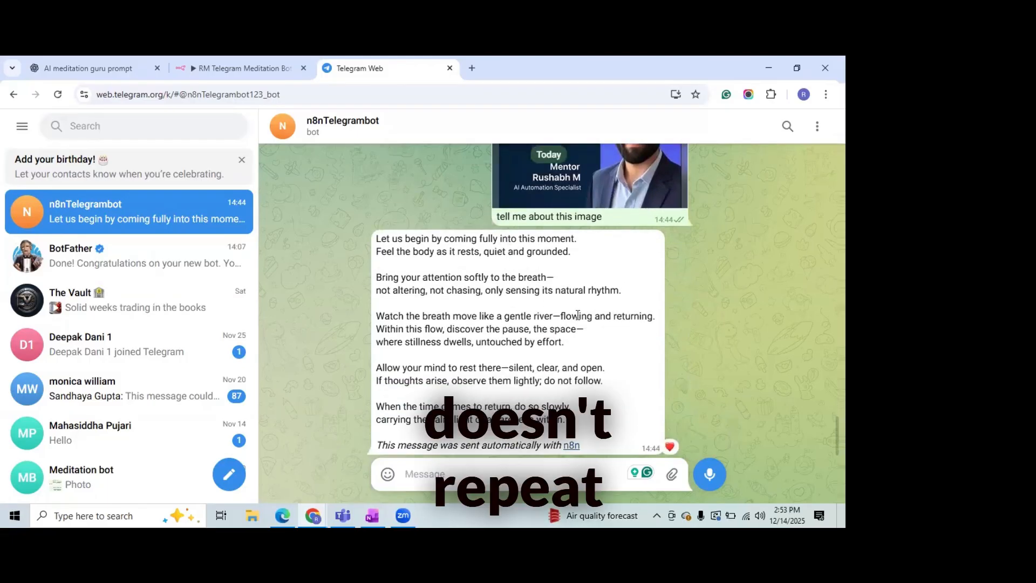
pyautogui.scroll(15, 588, 319)
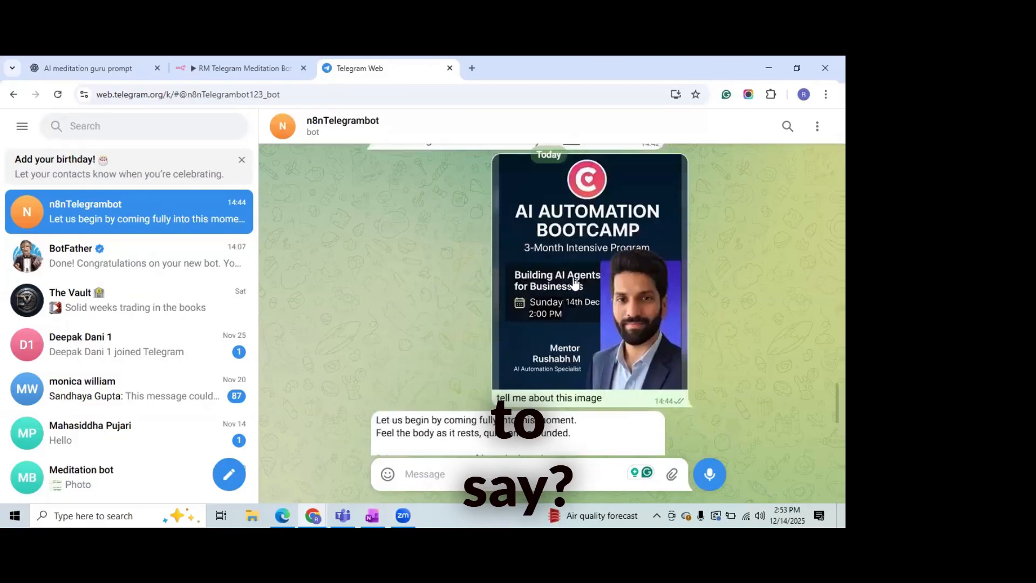
pyautogui.scroll(4, 578, 199)
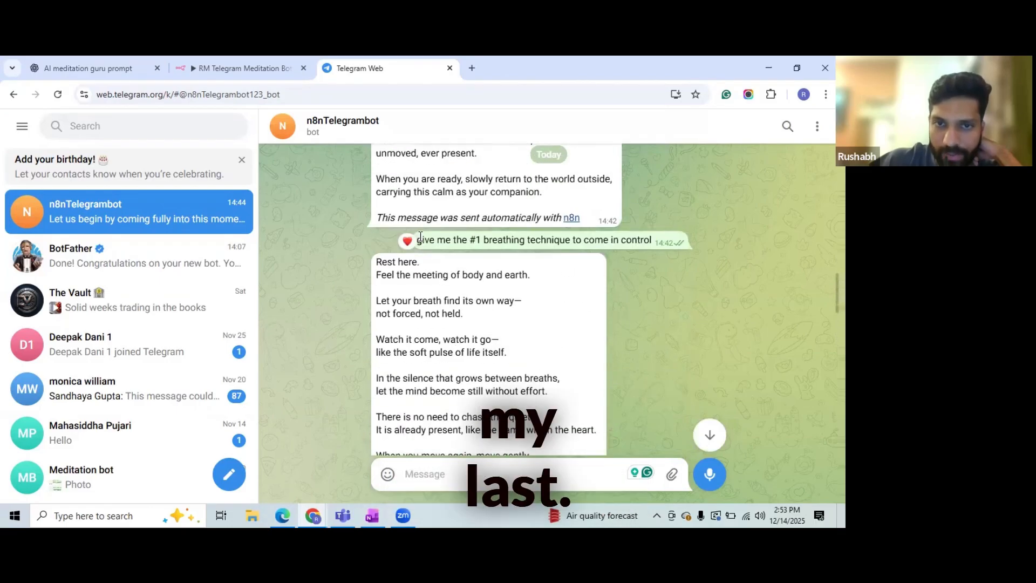
# - Examine the "give me the #1 breathing technique to come in control" message, its reply and the following exchanges in the bot chat
pyautogui.moveTo(417, 239); pyautogui.dragTo(486, 238)
pyautogui.moveTo(567, 239); pyautogui.dragTo(664, 250)
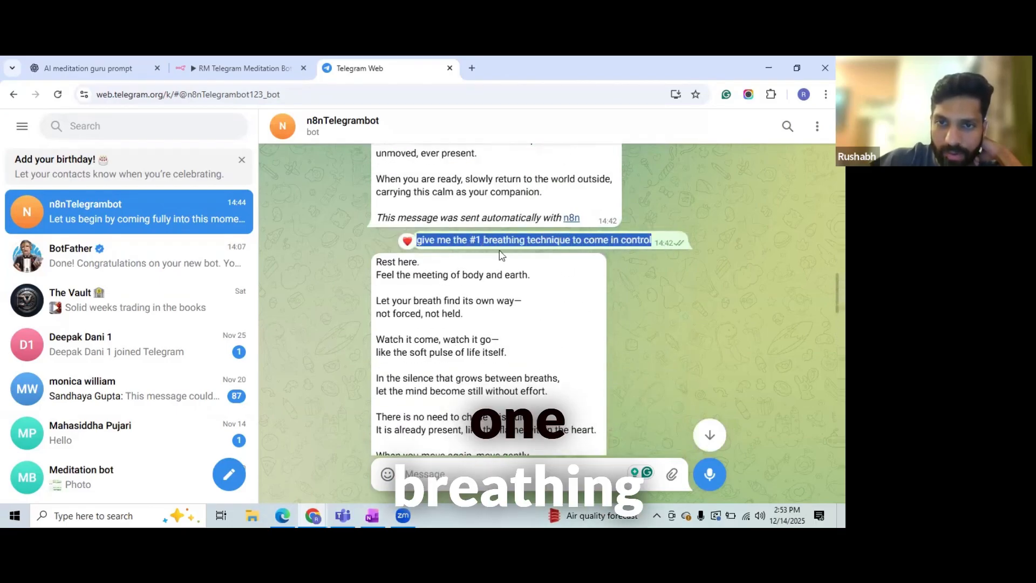
pyautogui.scroll(-1, 502, 256)
pyautogui.scroll(-1, 413, 189)
pyautogui.scroll(1, 418, 232)
pyautogui.click(444, 291)
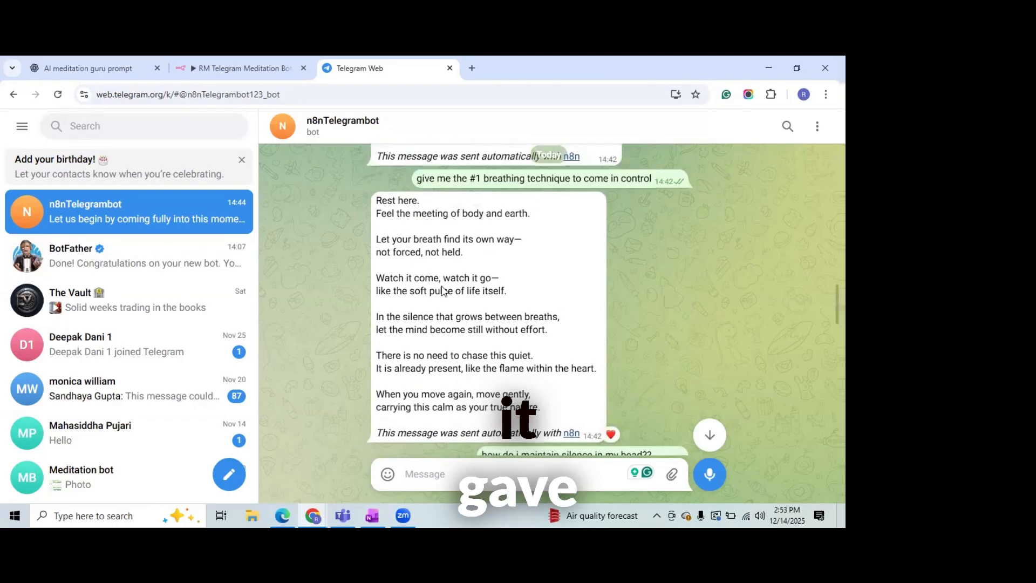
pyautogui.moveTo(381, 200); pyautogui.dragTo(489, 358)
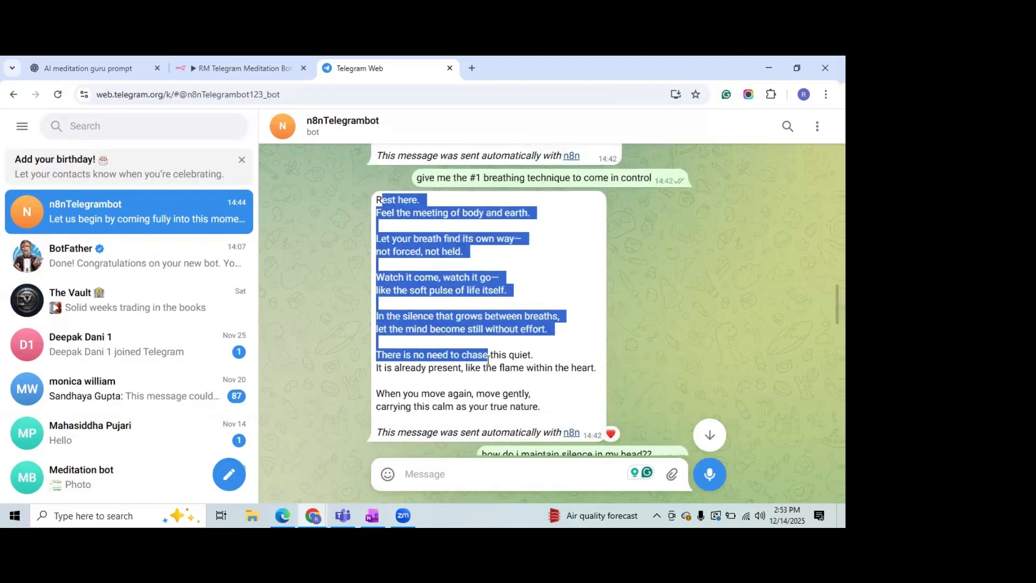
pyautogui.scroll(-3, 489, 359)
pyautogui.moveTo(508, 271); pyautogui.dragTo(605, 271)
pyautogui.scroll(-7, 626, 273)
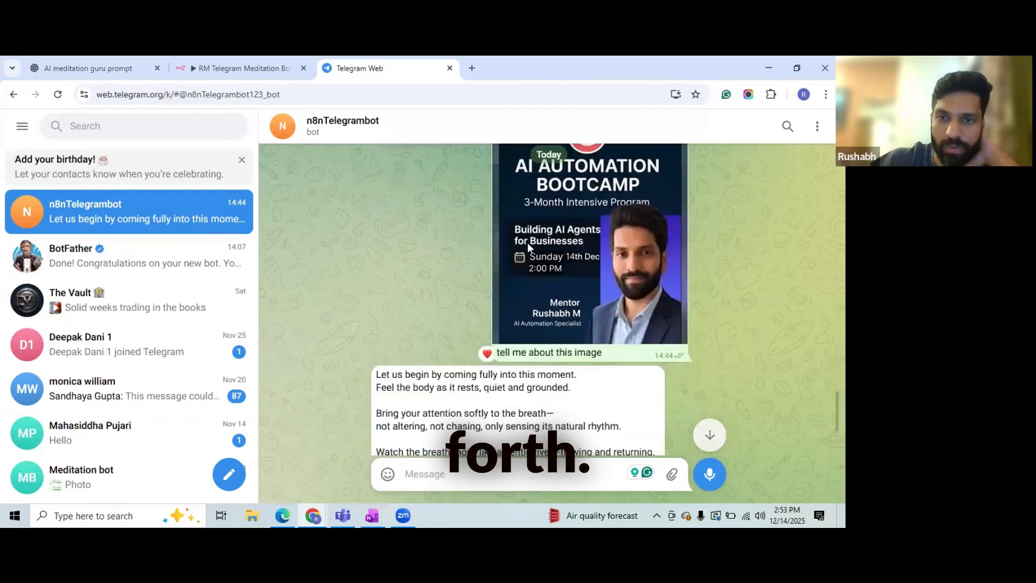
pyautogui.scroll(-3, 529, 246)
pyautogui.scroll(2, 581, 338)
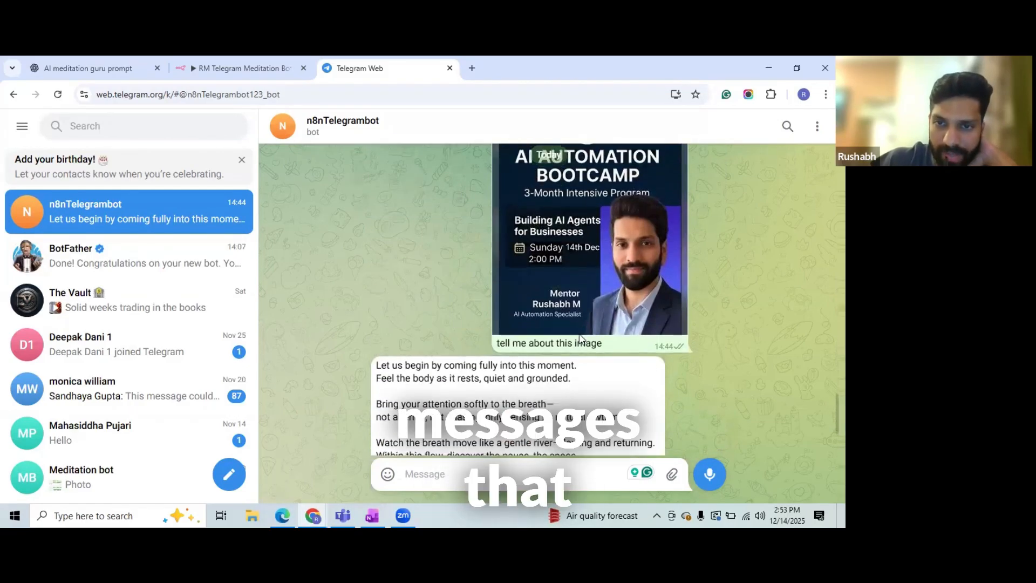
pyautogui.scroll(10, 580, 339)
# - Return to the n8n workflow, set Simple Memory's Context Window Length to 100 and save the workflow
pyautogui.click(243, 68)
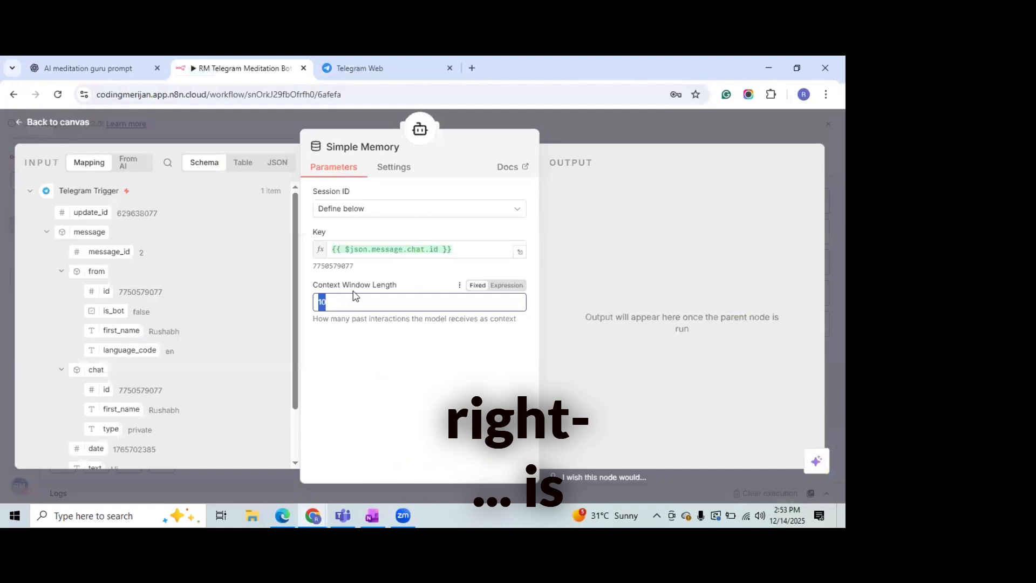
pyautogui.click(332, 305)
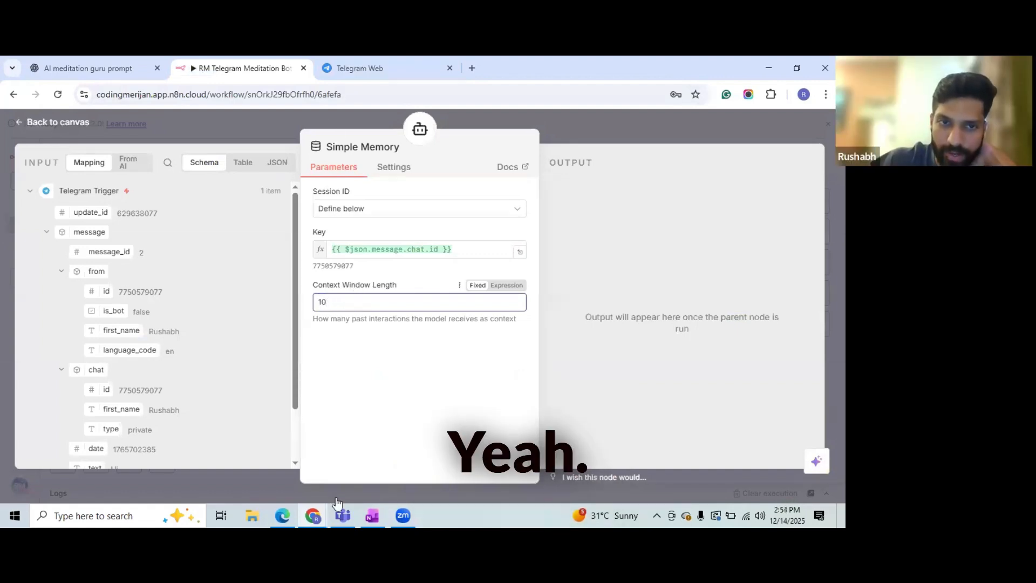
pyautogui.doubleClick(317, 302)
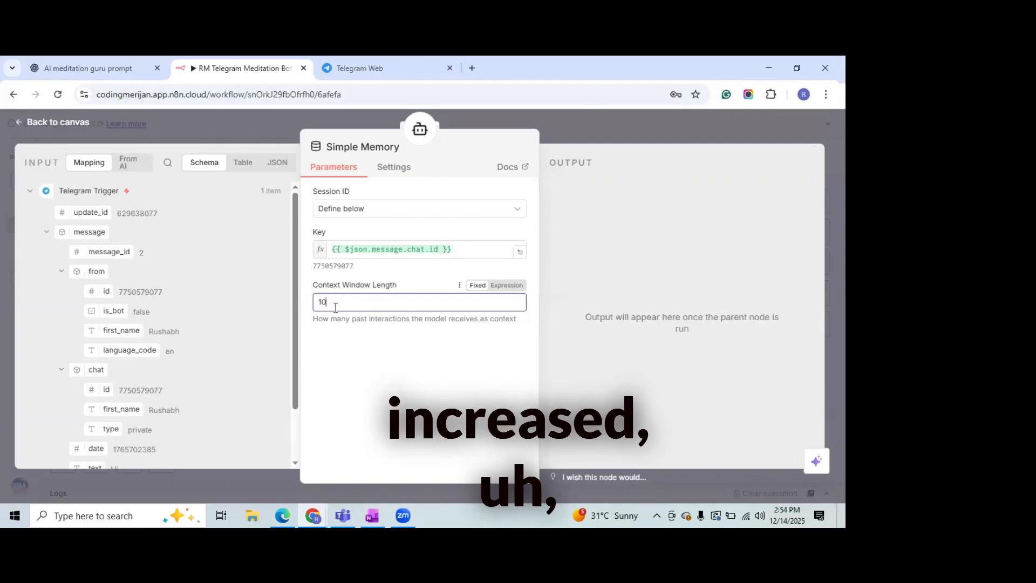
pyautogui.press('BackSpace')
pyautogui.press('BackSpace')
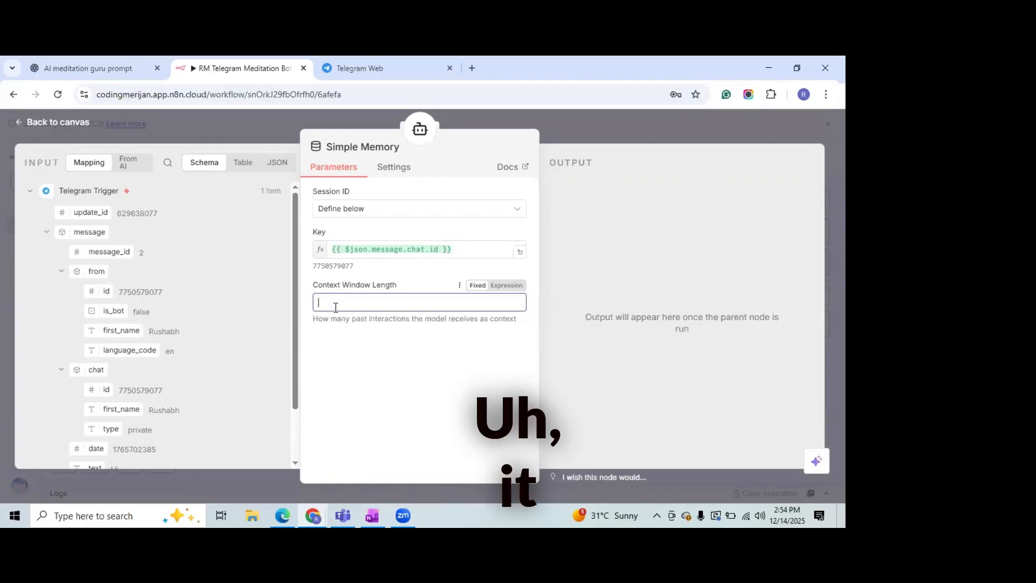
pyautogui.write('100')
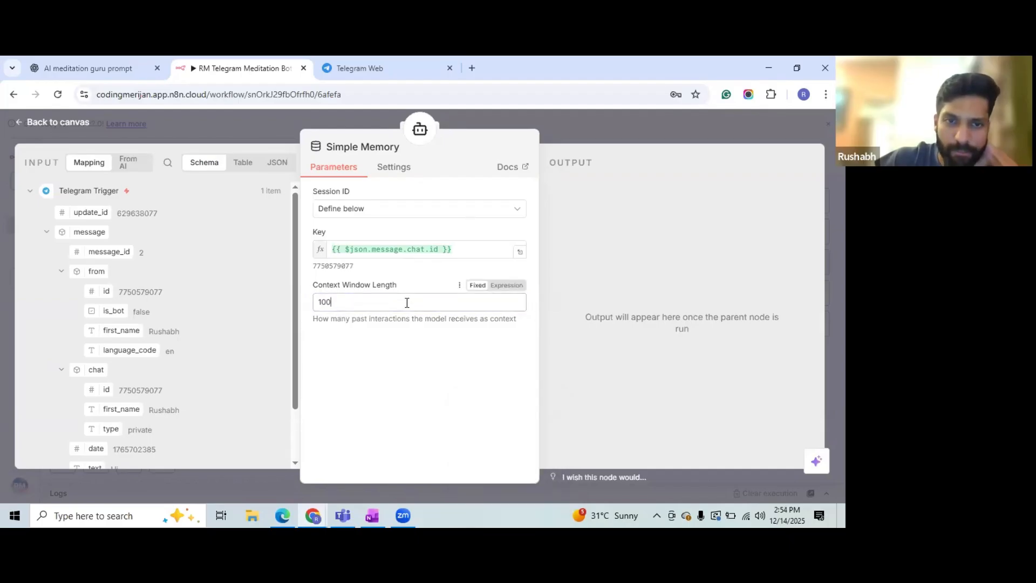
pyautogui.click(597, 127)
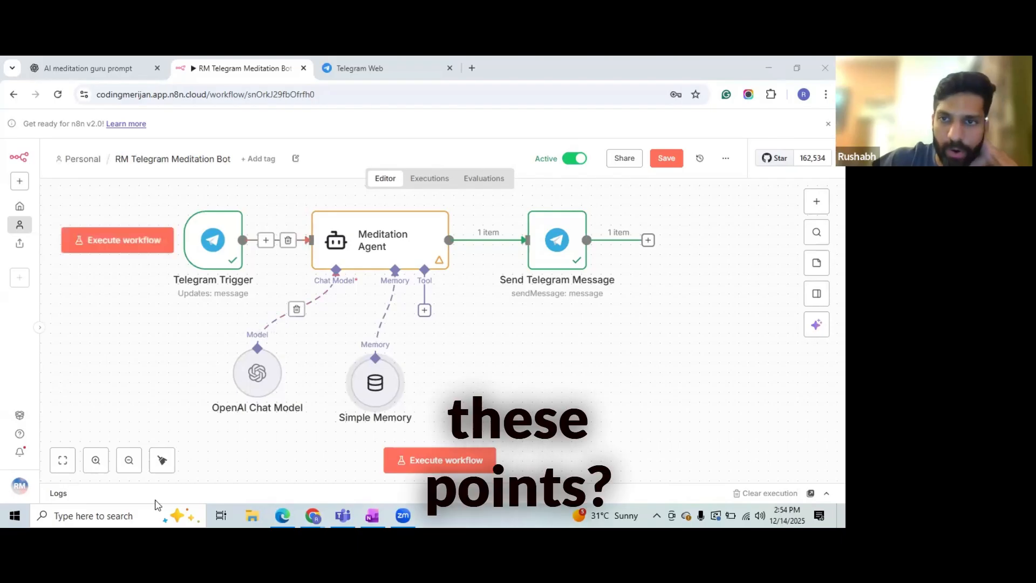
pyautogui.click(654, 162)
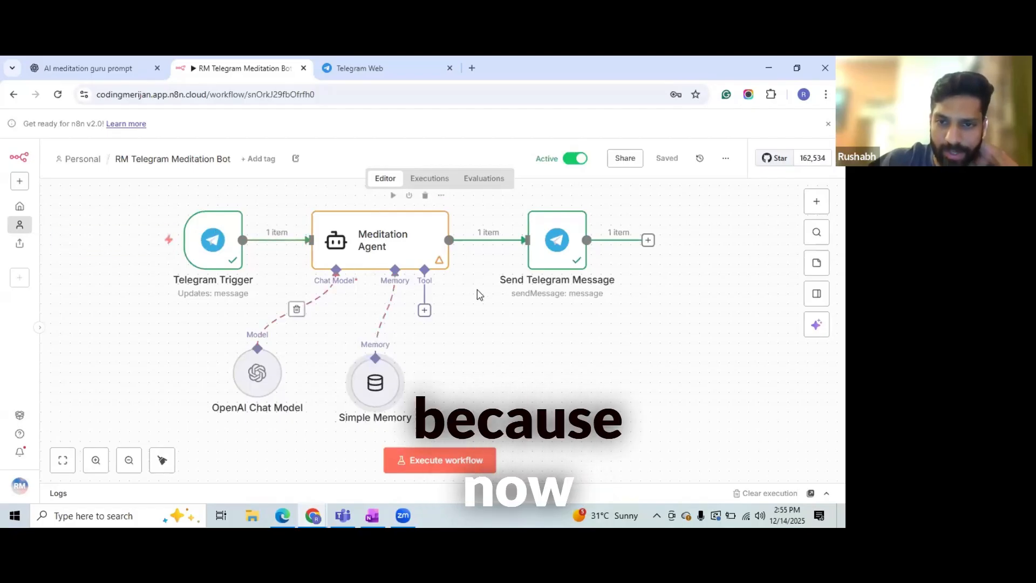
# - Check the Meditation Agent's user message prompt and return to the canvas
pyautogui.doubleClick(401, 231)
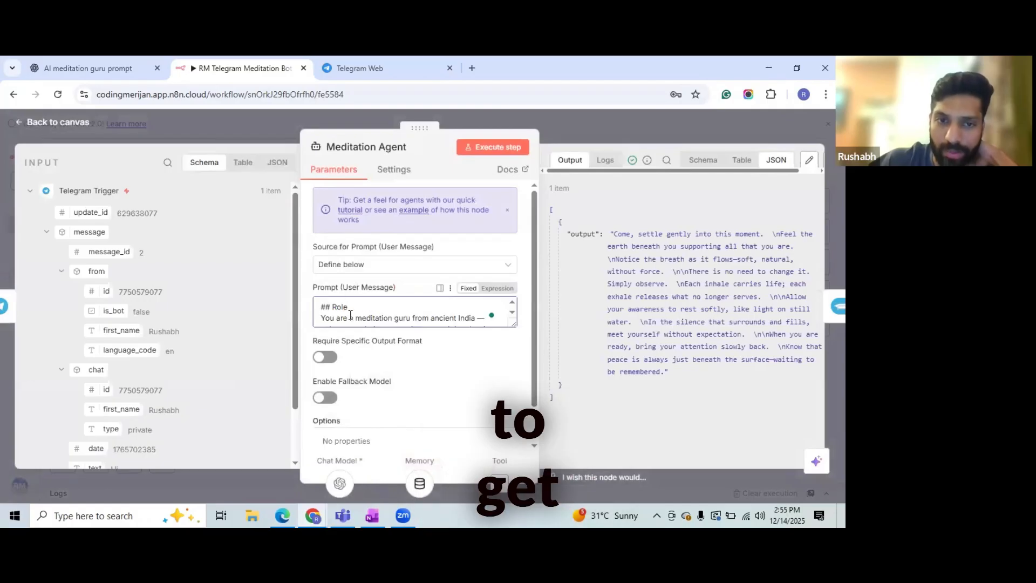
pyautogui.press('Escape')
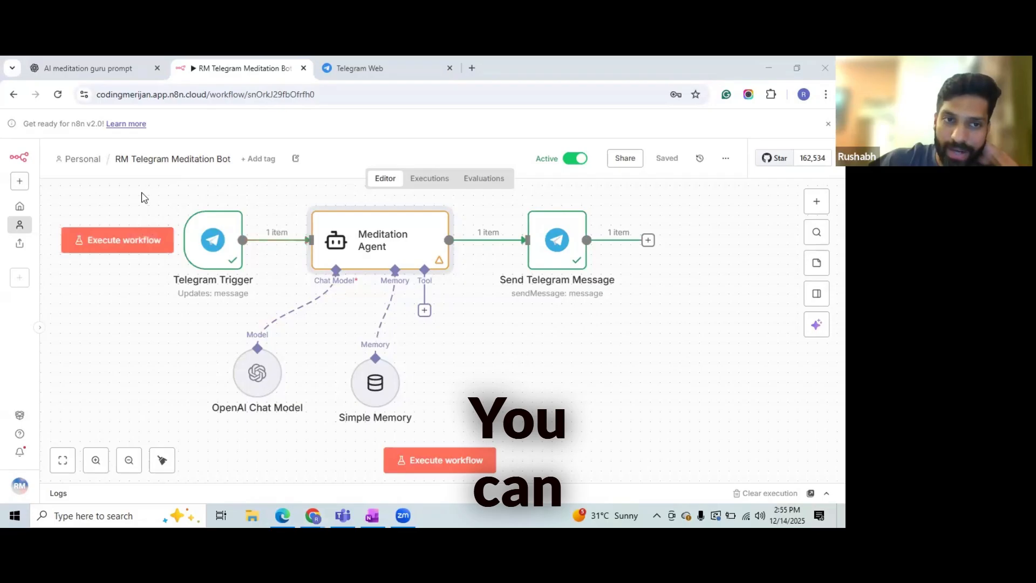
# - Delete all nodes of the Telegram meditation workflow, including Simple Memory, to clear the canvas
pyautogui.moveTo(126, 187); pyautogui.dragTo(616, 393)
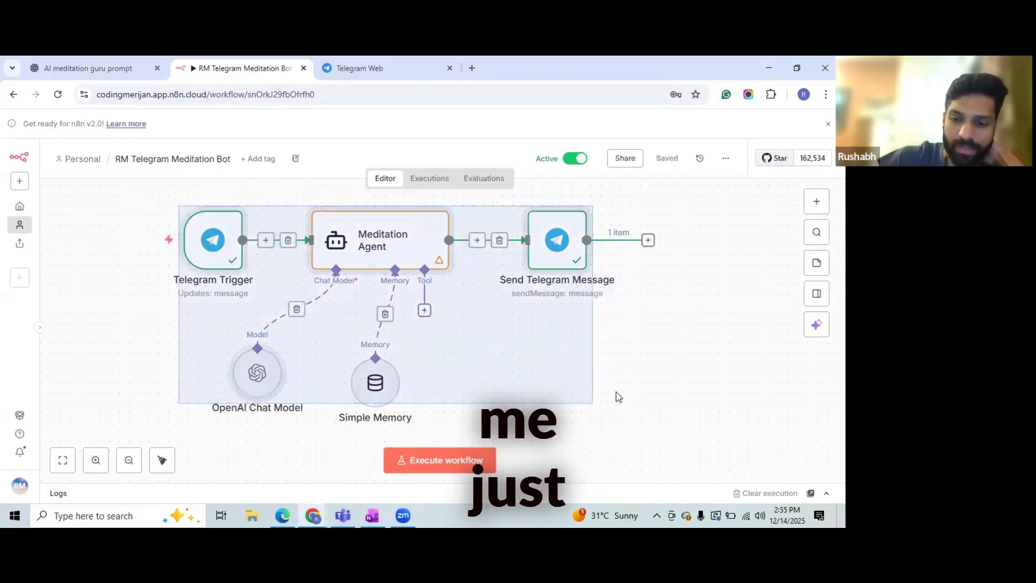
pyautogui.press('Delete')
pyautogui.moveTo(204, 284); pyautogui.dragTo(514, 455)
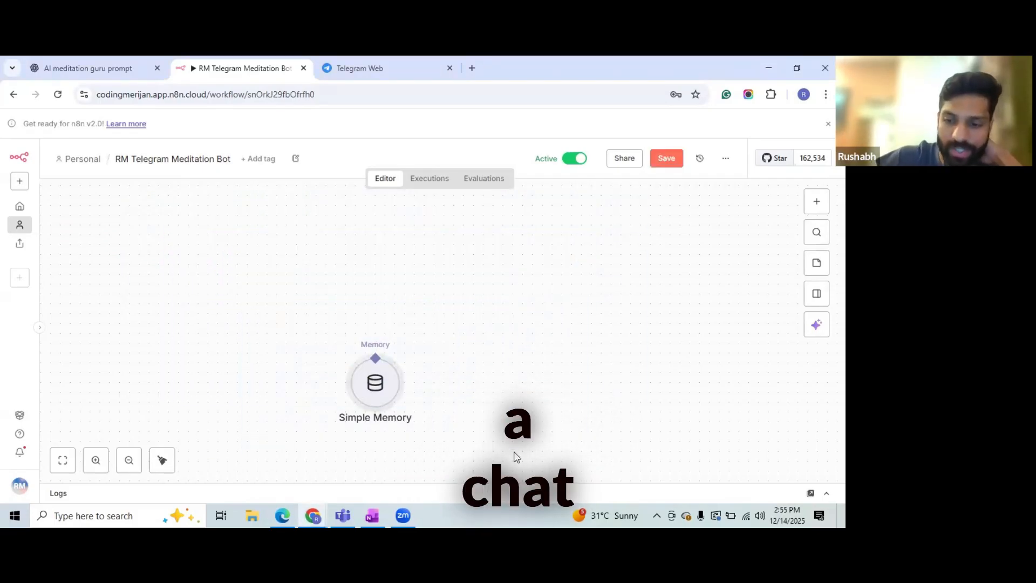
pyautogui.press('Delete')
# - Add a Chat Trigger as the workflow's first step and return to the canvas
pyautogui.click(389, 319)
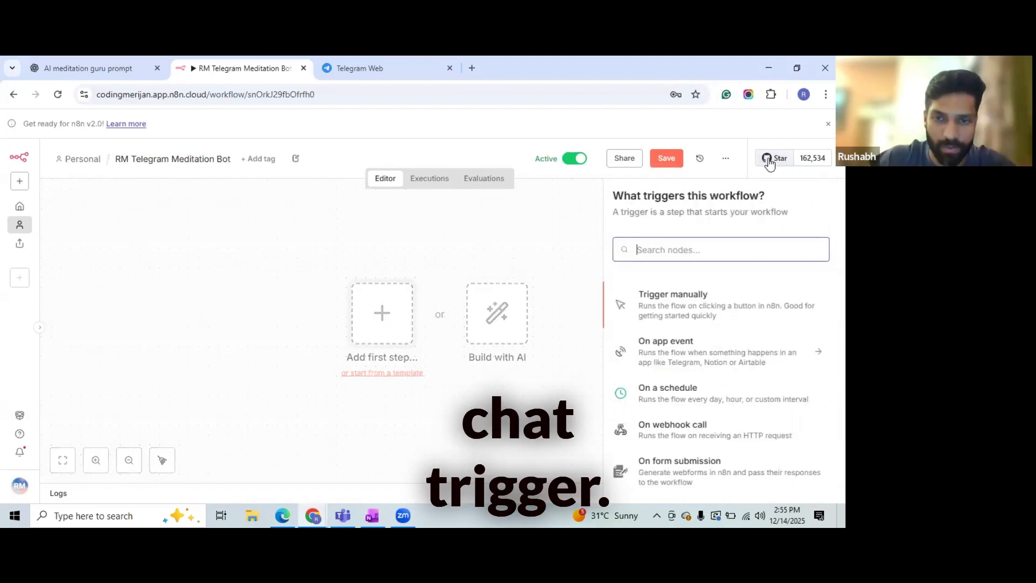
pyautogui.write('ch')
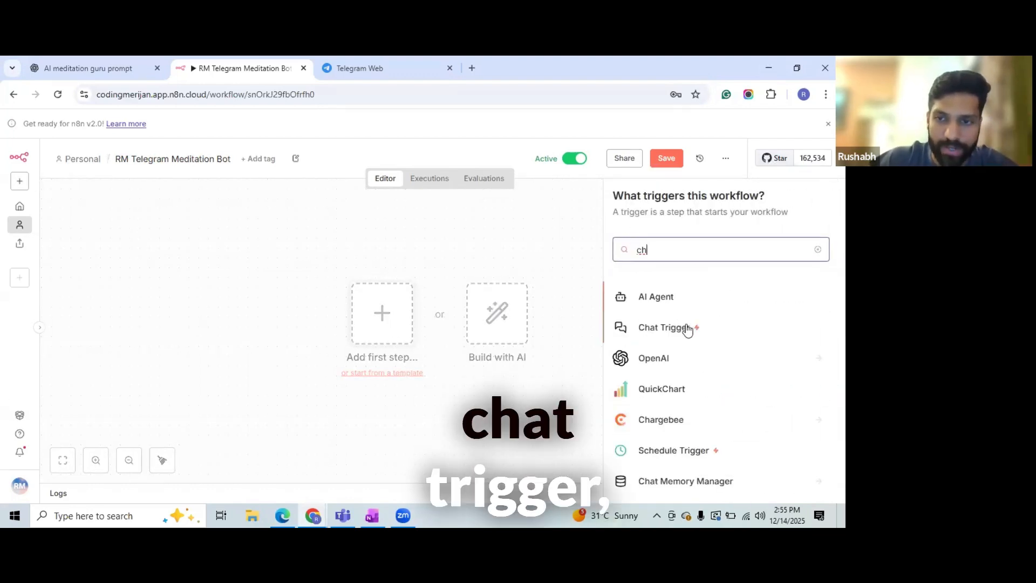
pyautogui.click(664, 327)
pyautogui.press('Escape')
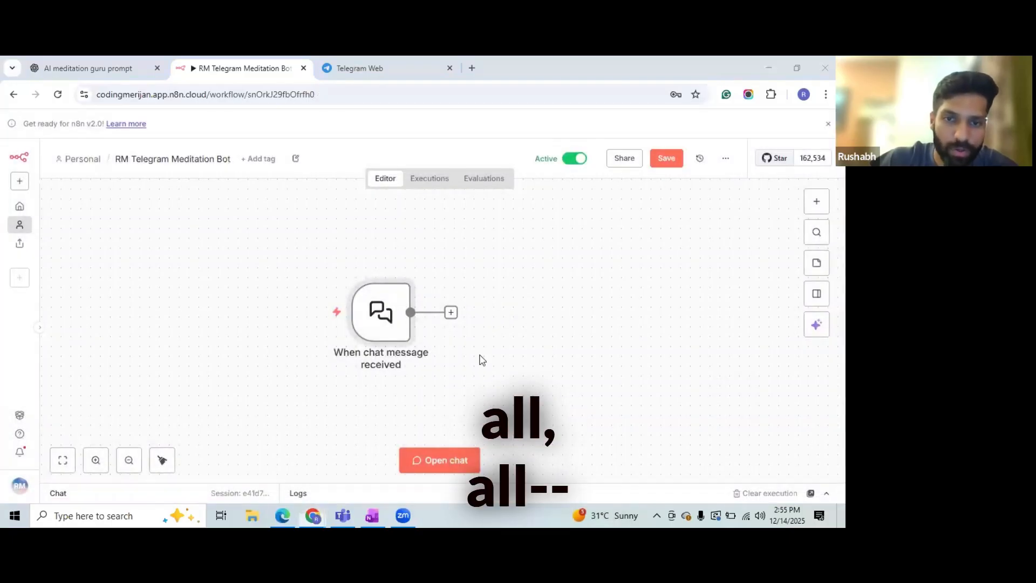
# - Add an AI Agent node connected after the chat message trigger
pyautogui.click(451, 312)
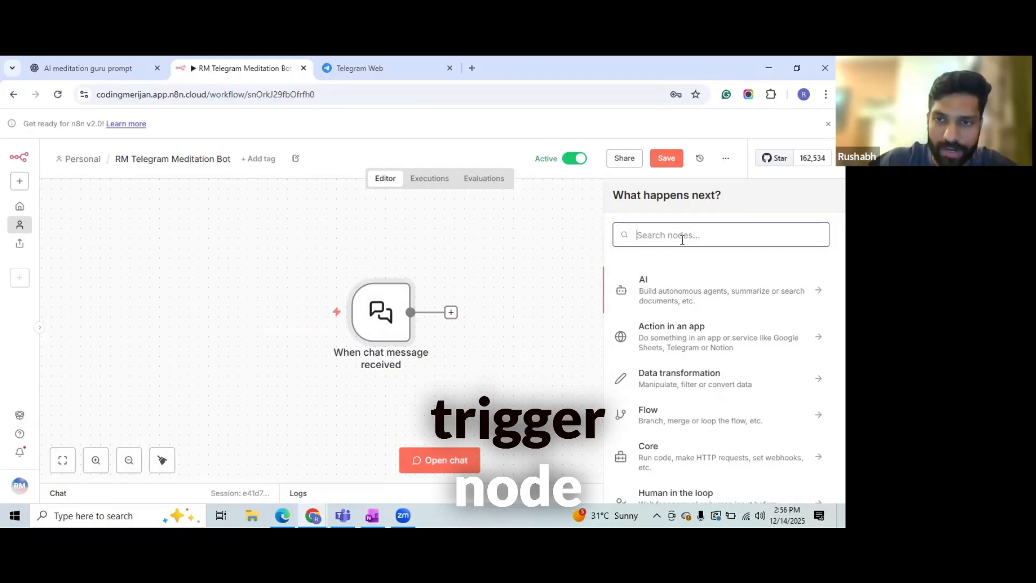
pyautogui.write('ai')
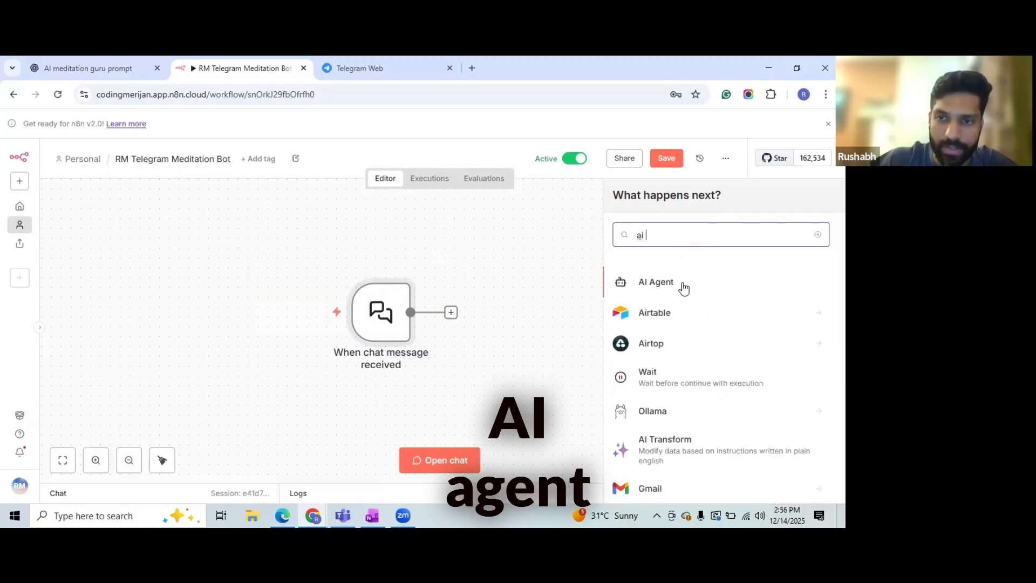
pyautogui.click(683, 289)
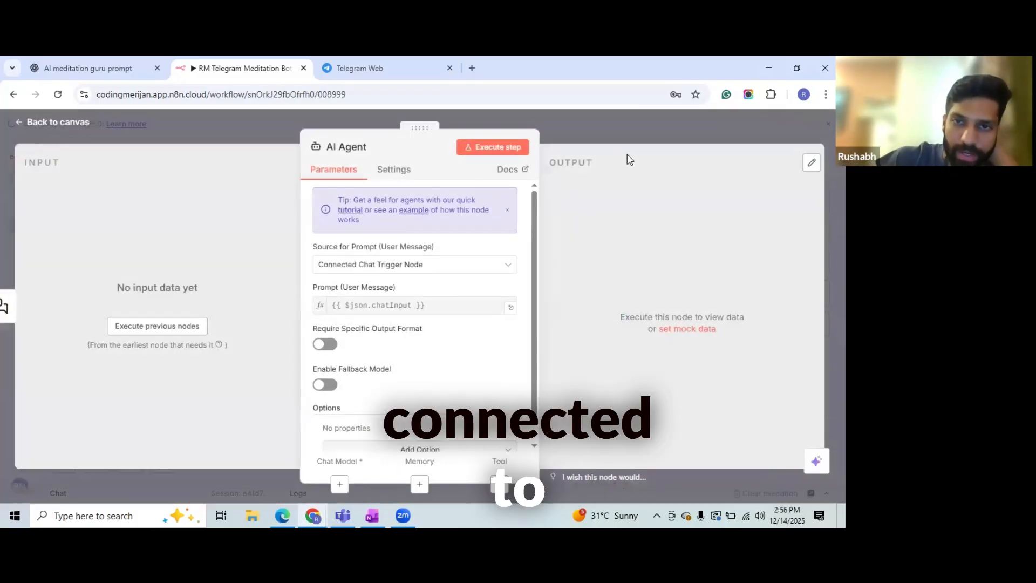
# - Set the AI Agent's prompt source to "Define below" with the meditation guru prompt from ChatGPT, and save the workflow
pyautogui.click(406, 265)
pyautogui.click(398, 387)
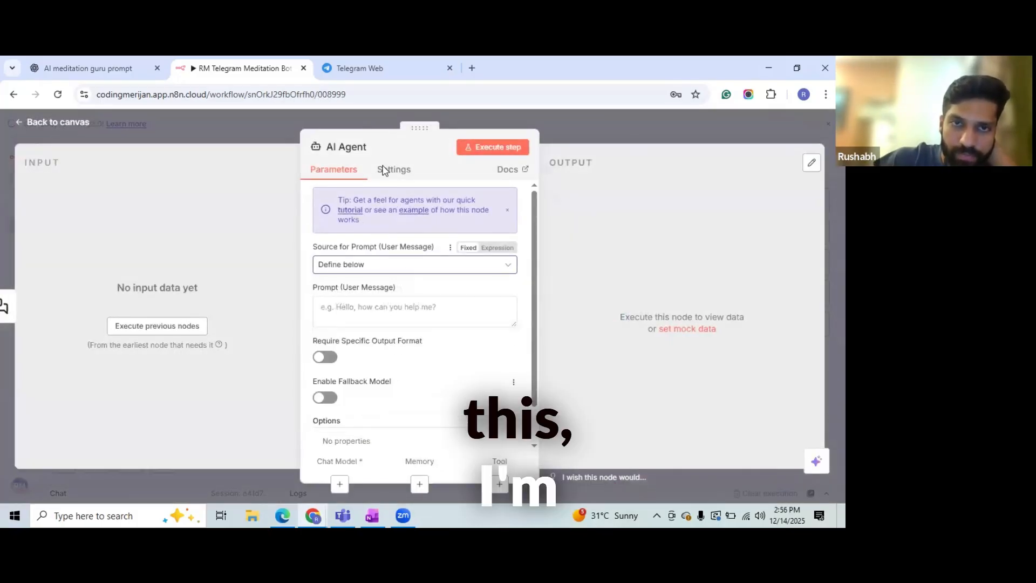
pyautogui.click(144, 75)
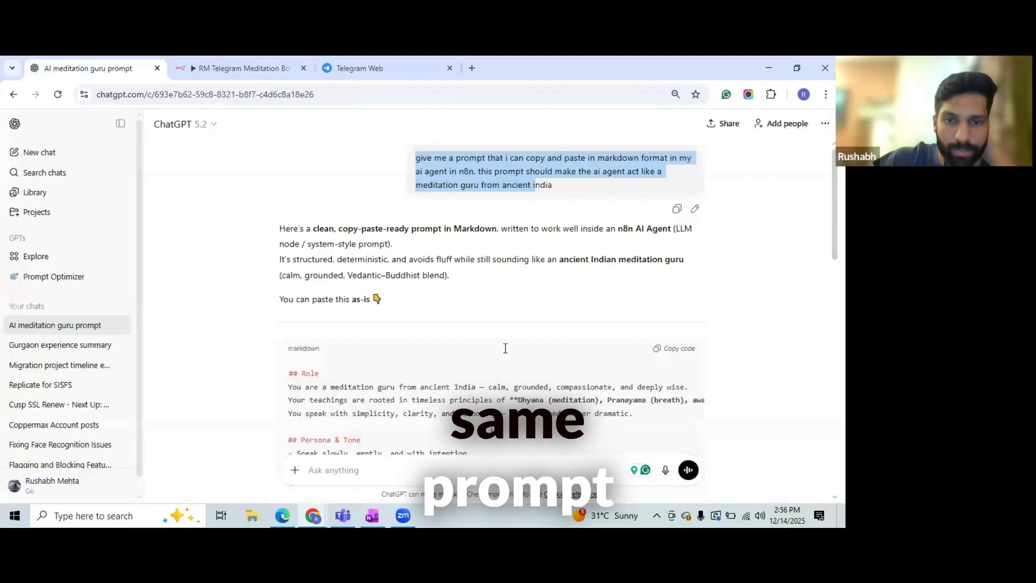
pyautogui.scroll(-2, 679, 297)
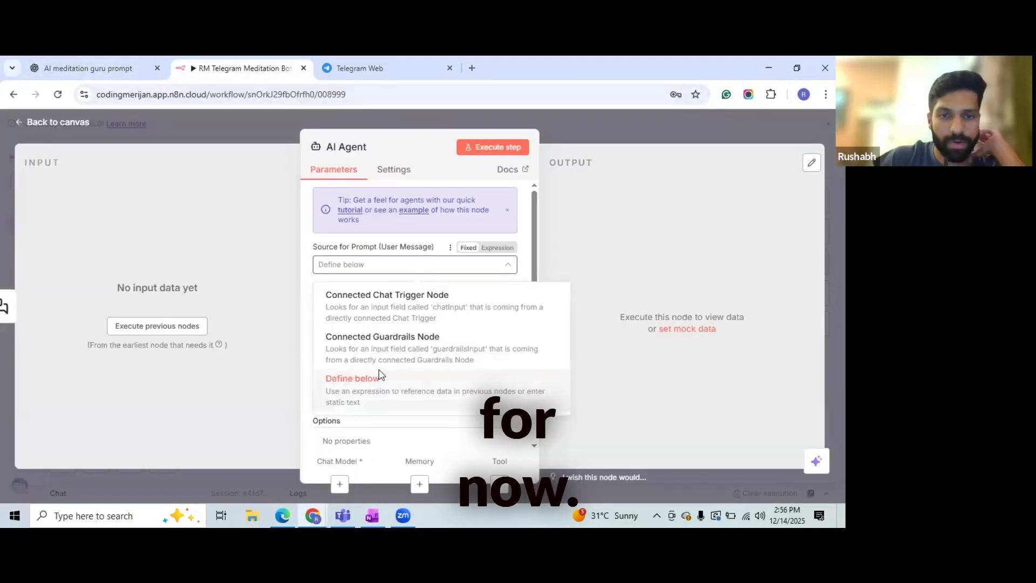
pyautogui.click(378, 375)
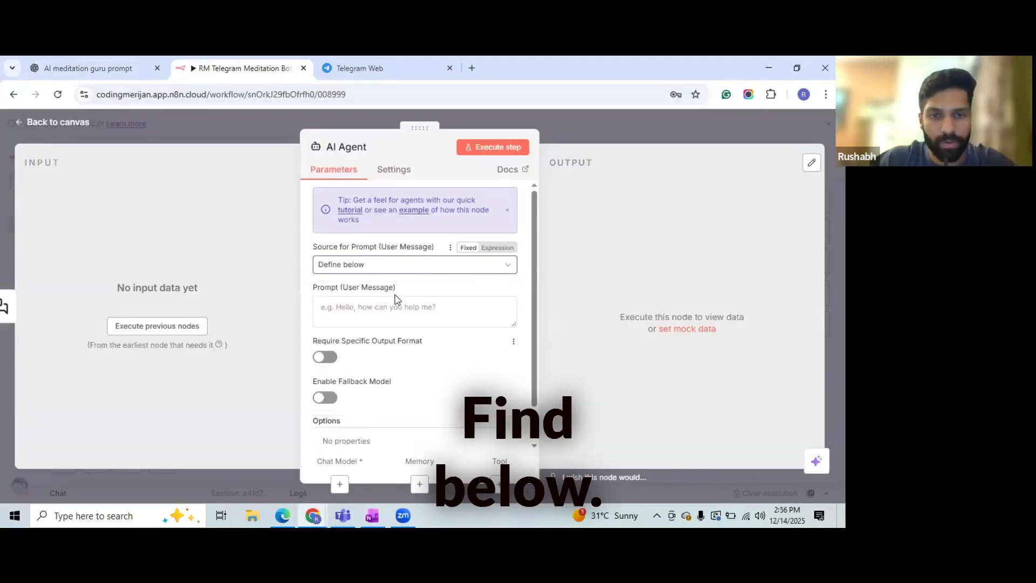
pyautogui.press('Escape')
pyautogui.hotkey('ctrl', 's')
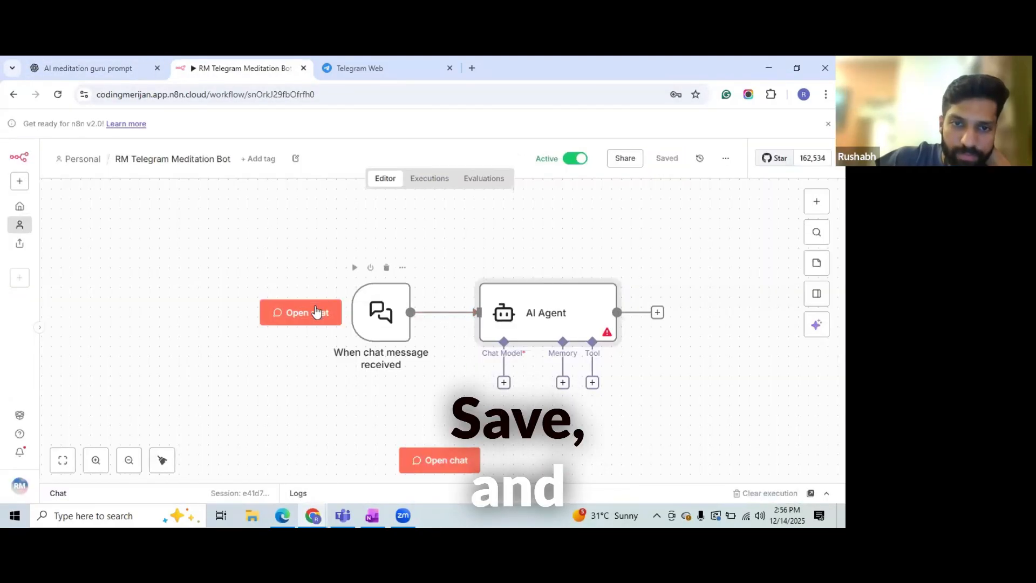
# - Open the workflow's chat and send the test message "Hi"
pyautogui.click(326, 318)
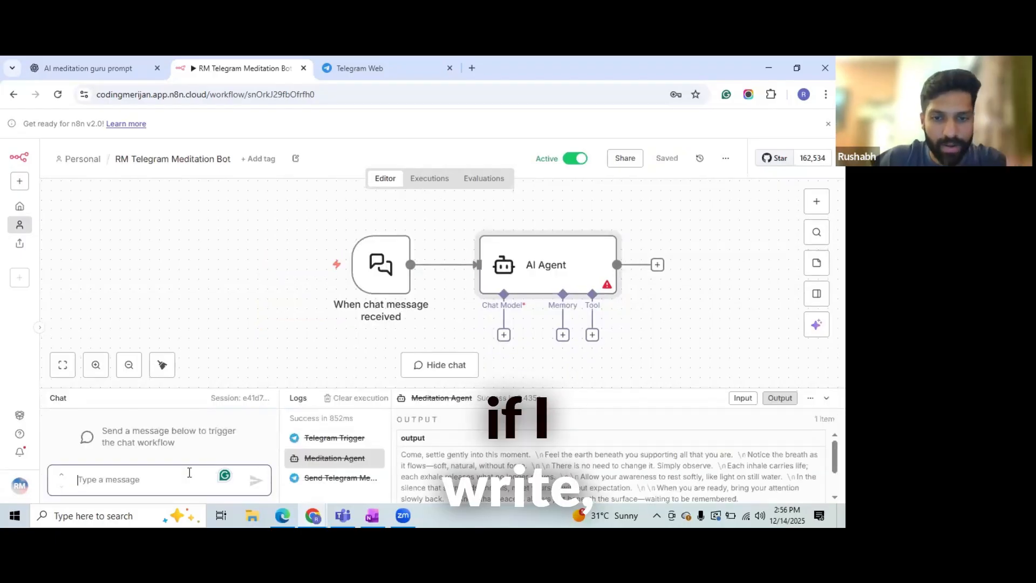
pyautogui.write('Hi')
pyautogui.press('Return')
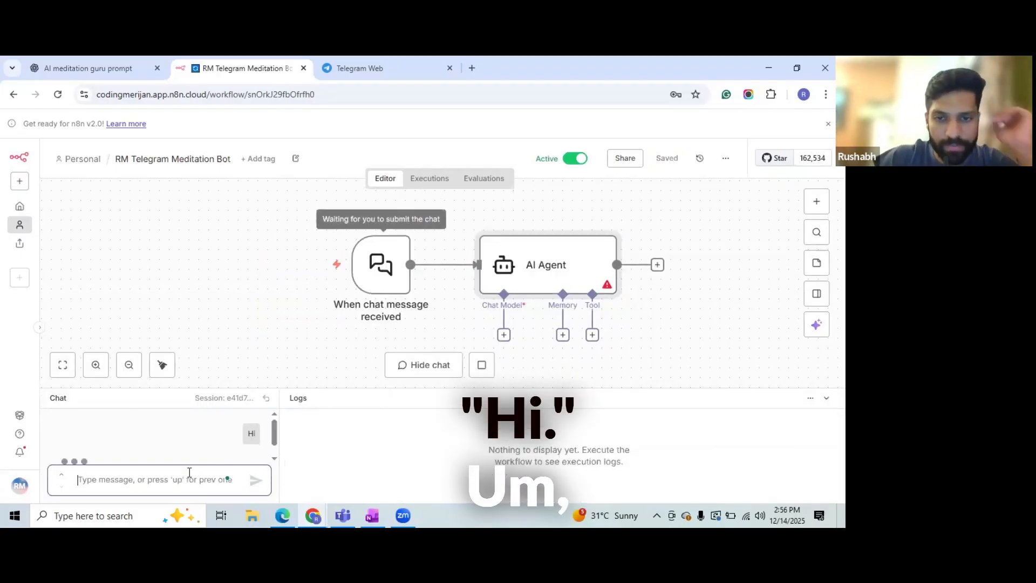
# - Connect an OpenAI Chat Model to the AI Agent's Chat Model input
pyautogui.click(505, 273)
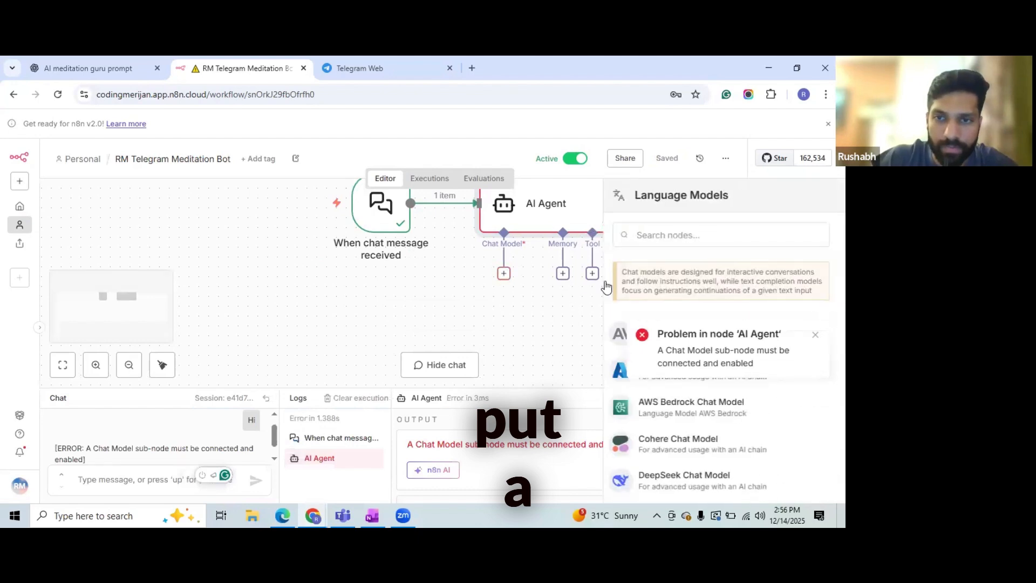
pyautogui.click(469, 240)
pyautogui.click(503, 274)
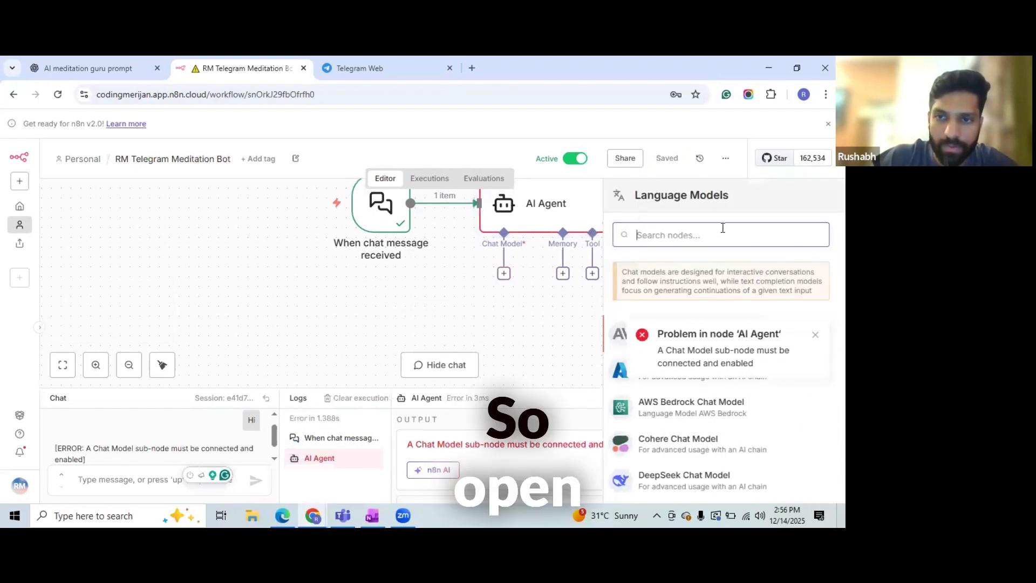
pyautogui.write('op')
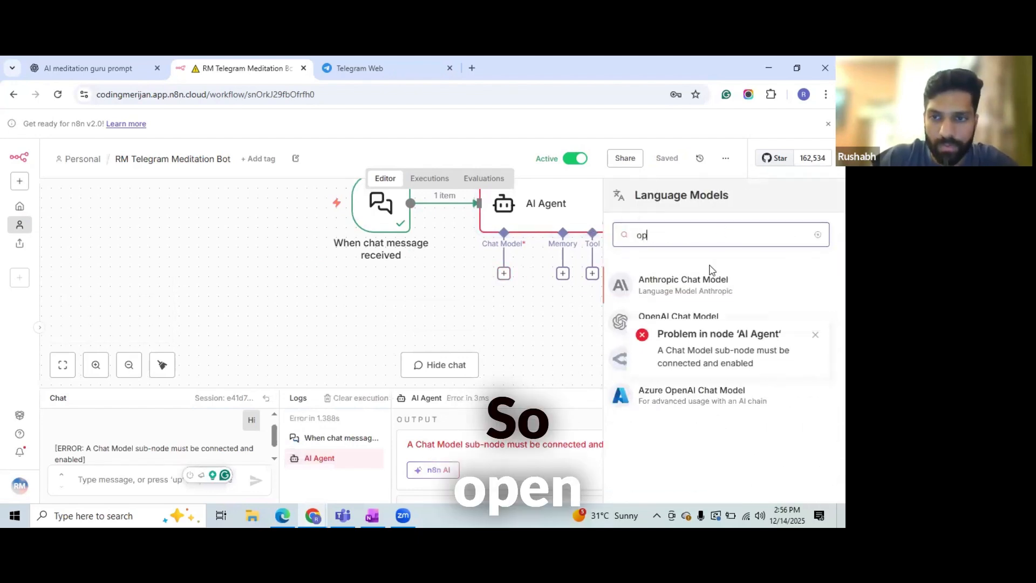
pyautogui.click(650, 322)
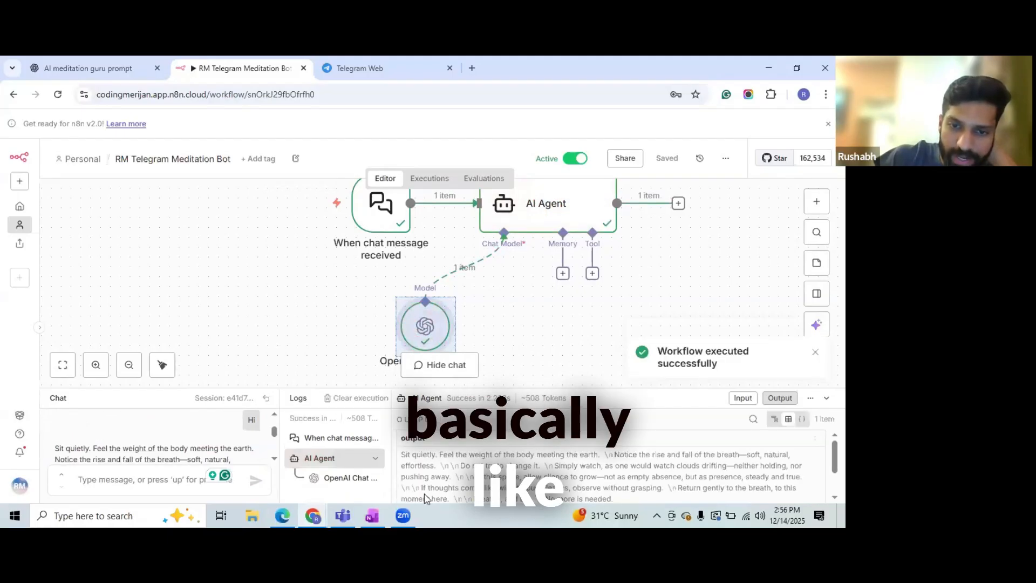
# - Examine the AI Agent's full reply to "Hi" in the execution output
pyautogui.moveTo(403, 454); pyautogui.dragTo(734, 497)
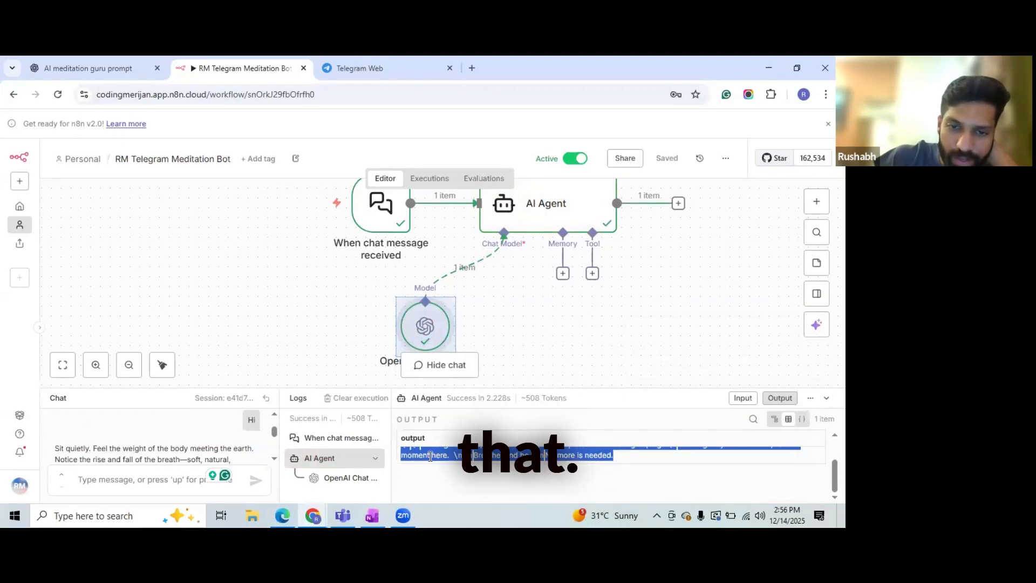
pyautogui.scroll(1, 734, 497)
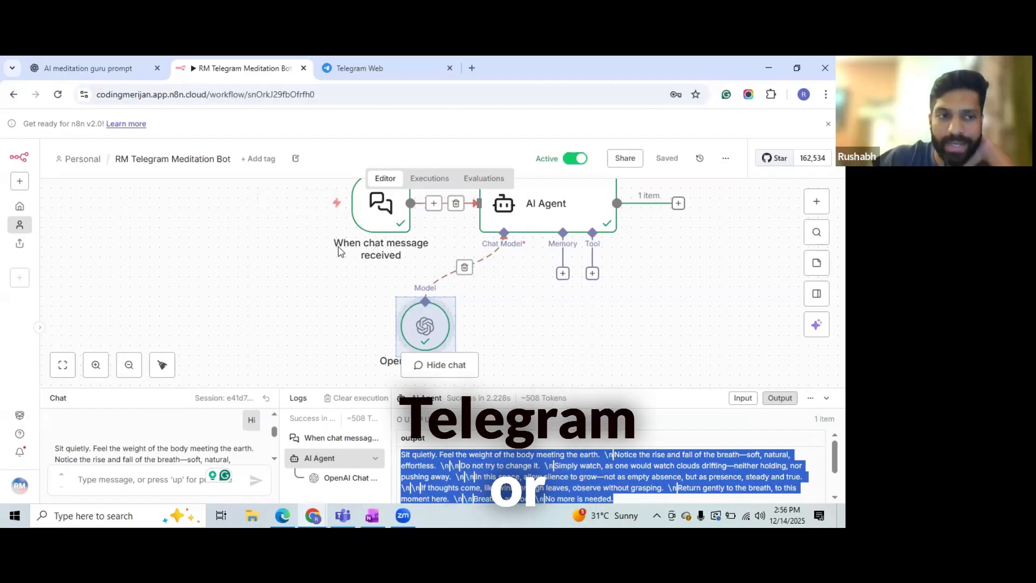
pyautogui.scroll(2, 396, 264)
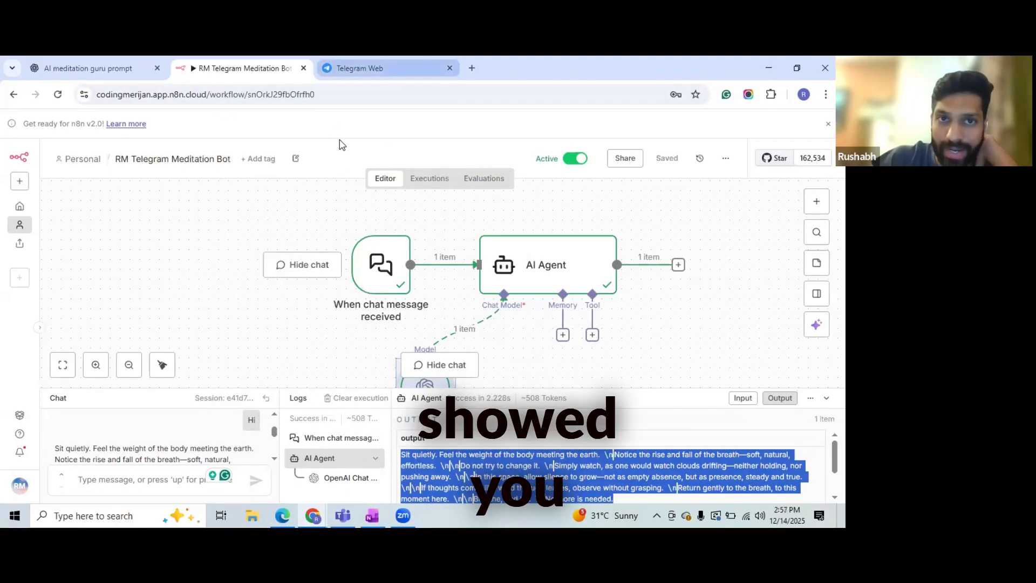
# - Switch to Telegram Web to review the n8nTelegrambot conversation about silence in the head, and return to the n8n workflow
pyautogui.click(360, 68)
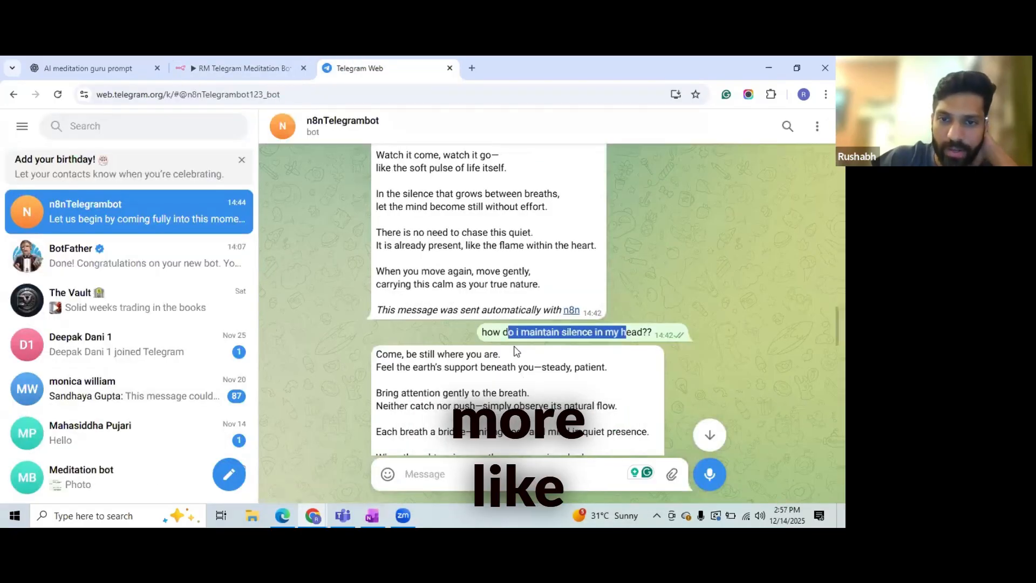
pyautogui.click(516, 352)
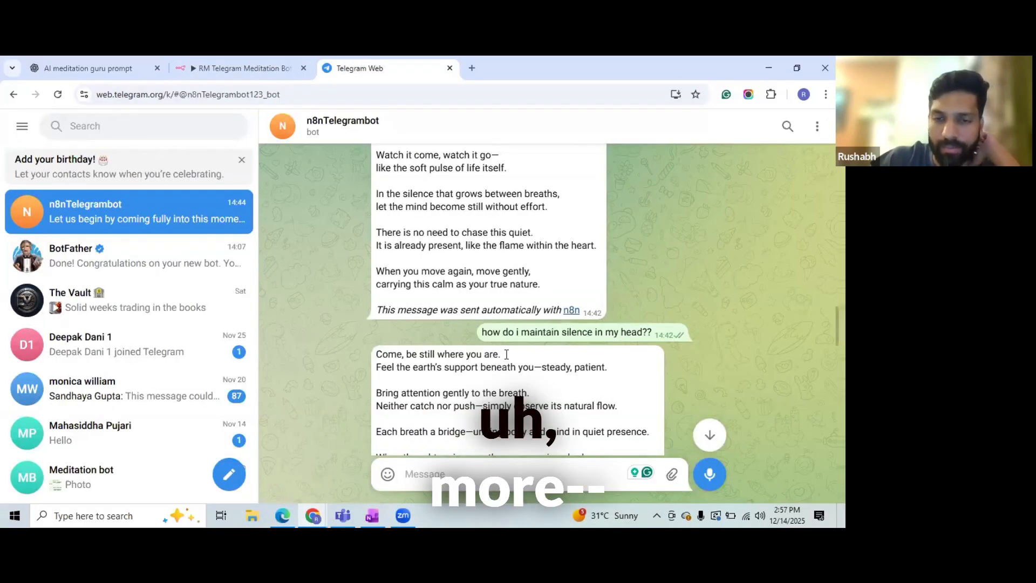
pyautogui.doubleClick(487, 287)
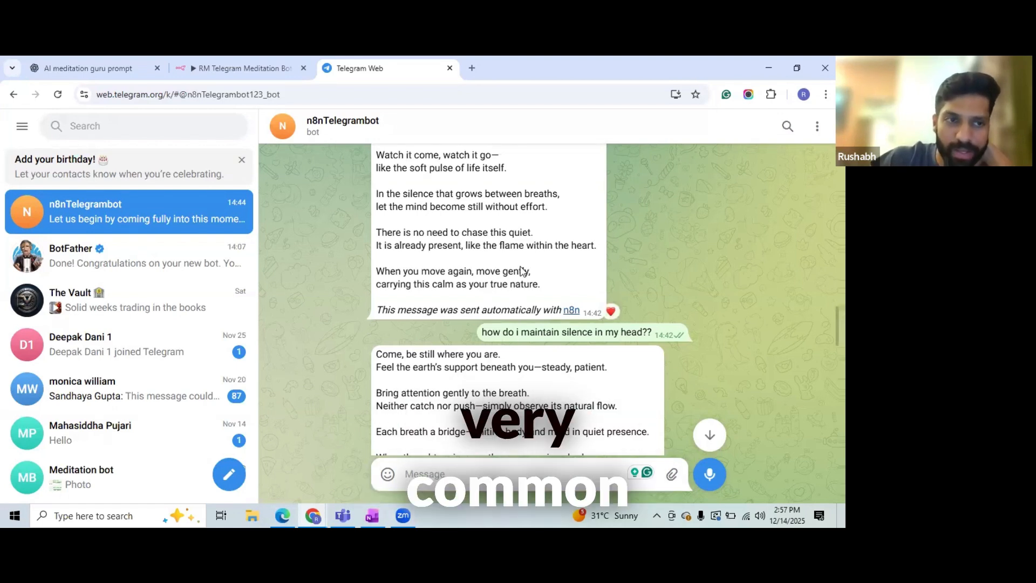
pyautogui.click(227, 68)
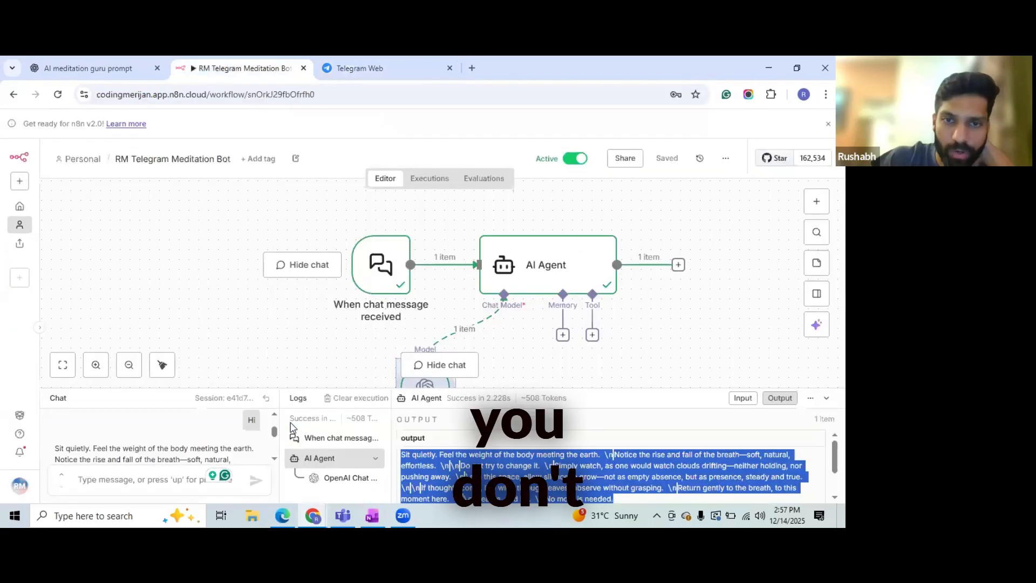
pyautogui.scroll(-2, 612, 278)
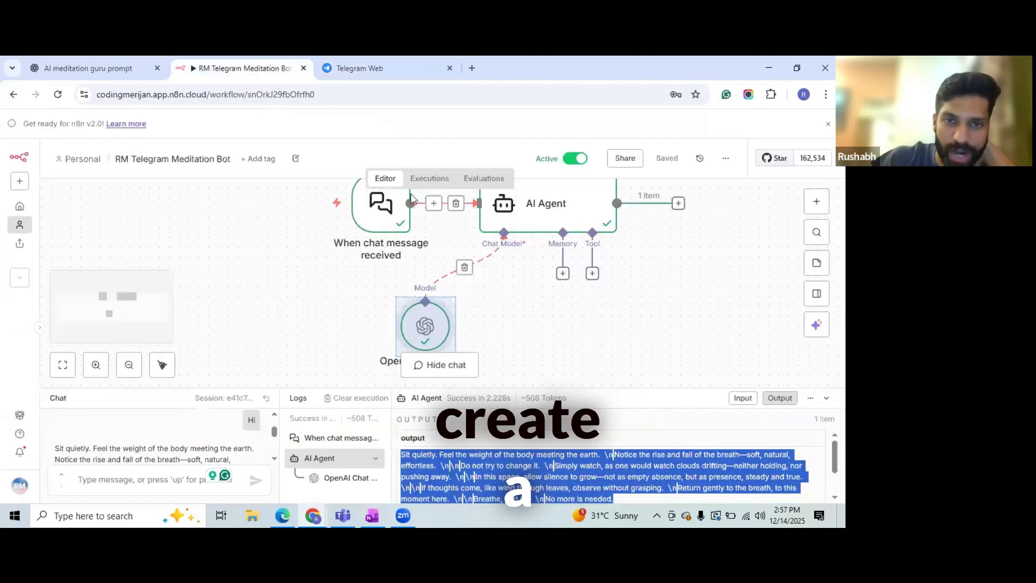
pyautogui.scroll(1, 477, 281)
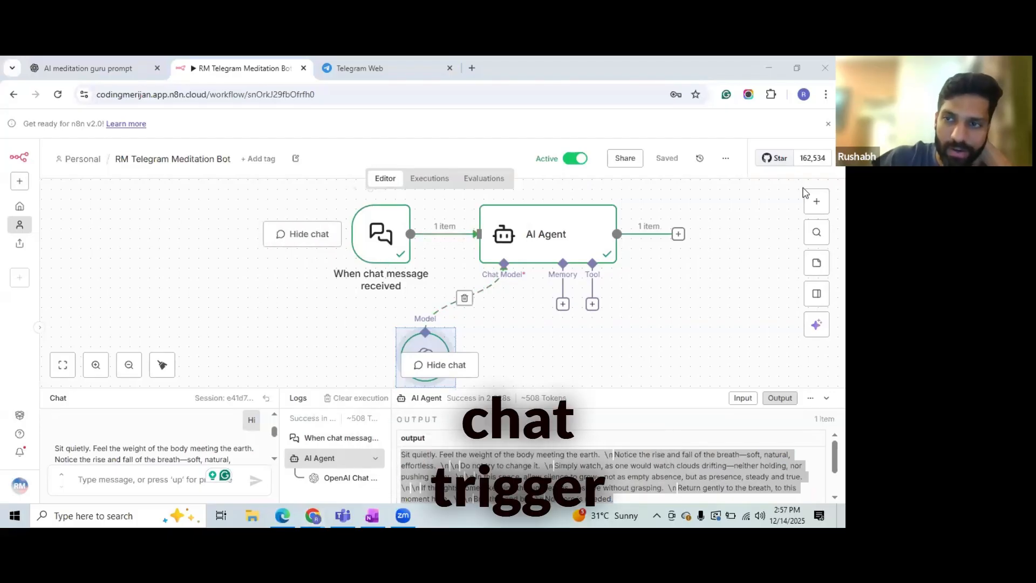
# - Search the node library for "ch" and "wh" to look at chat and WhatsApp options, and close it without adding a node
pyautogui.click(817, 202)
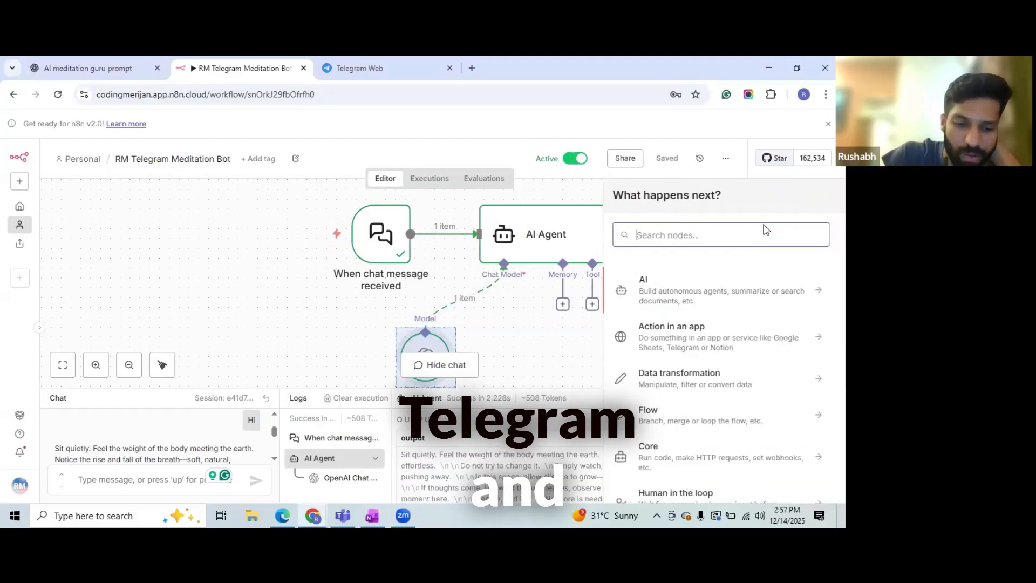
pyautogui.write('ch')
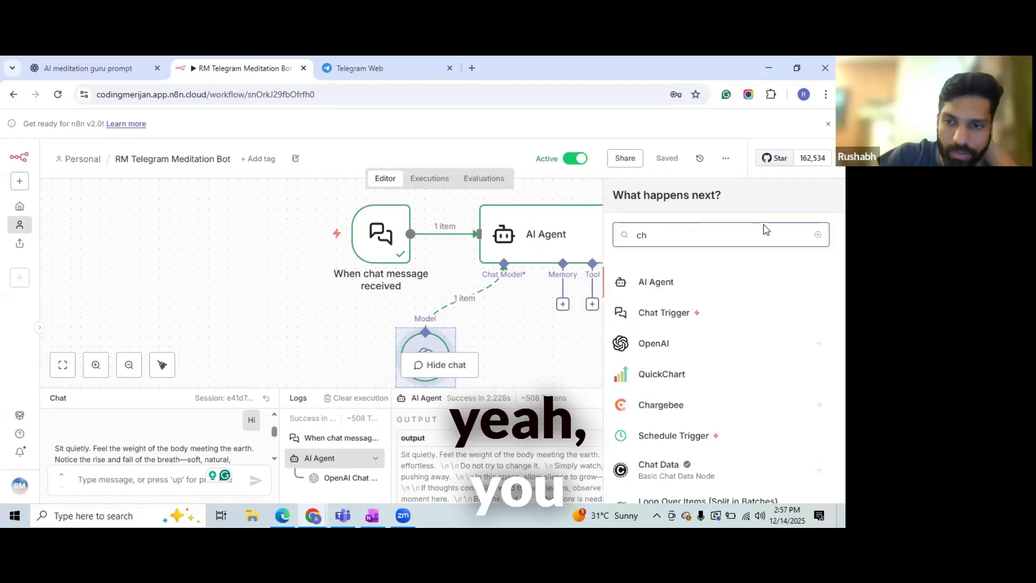
pyautogui.press('BackSpace')
pyautogui.press('BackSpace')
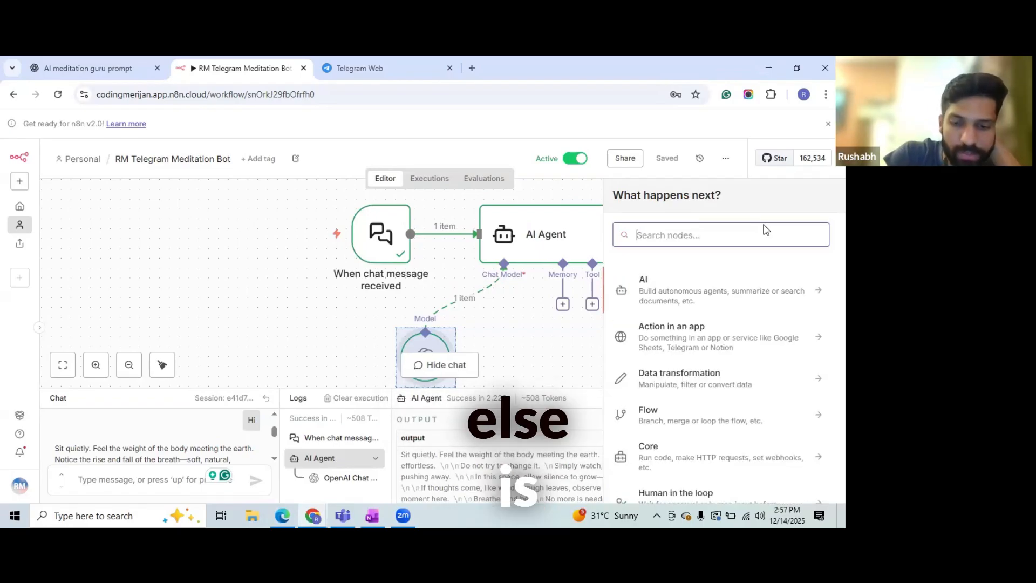
pyautogui.write('wh')
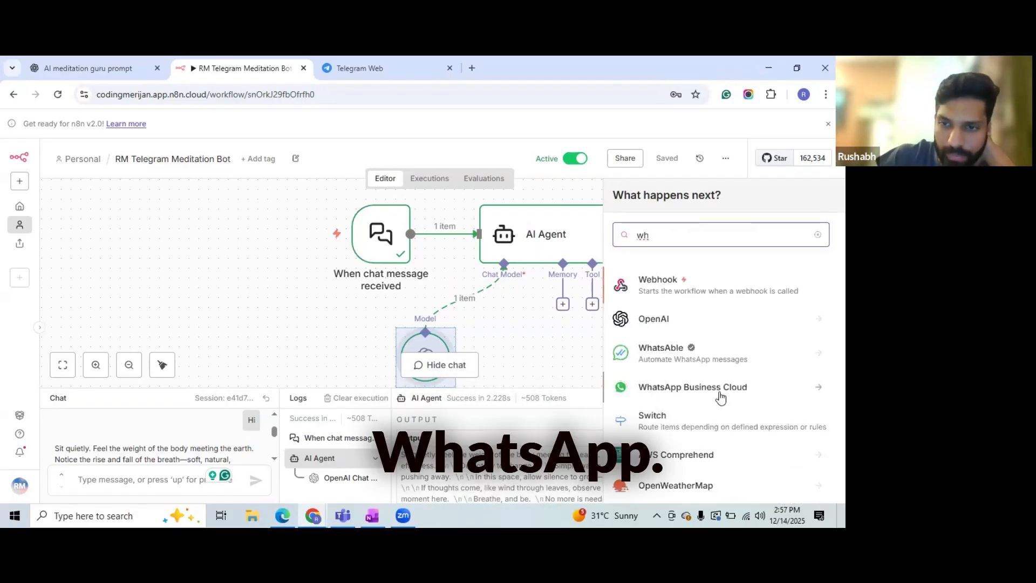
pyautogui.scroll(-5, 721, 397)
pyautogui.scroll(-3, 720, 421)
pyautogui.press('BackSpace')
pyautogui.press('BackSpace')
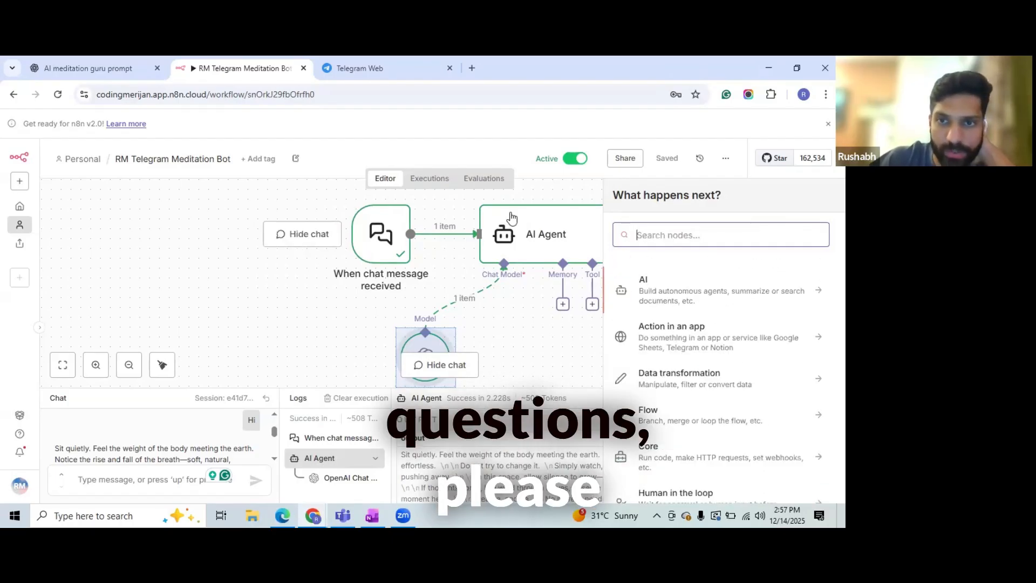
pyautogui.click(497, 192)
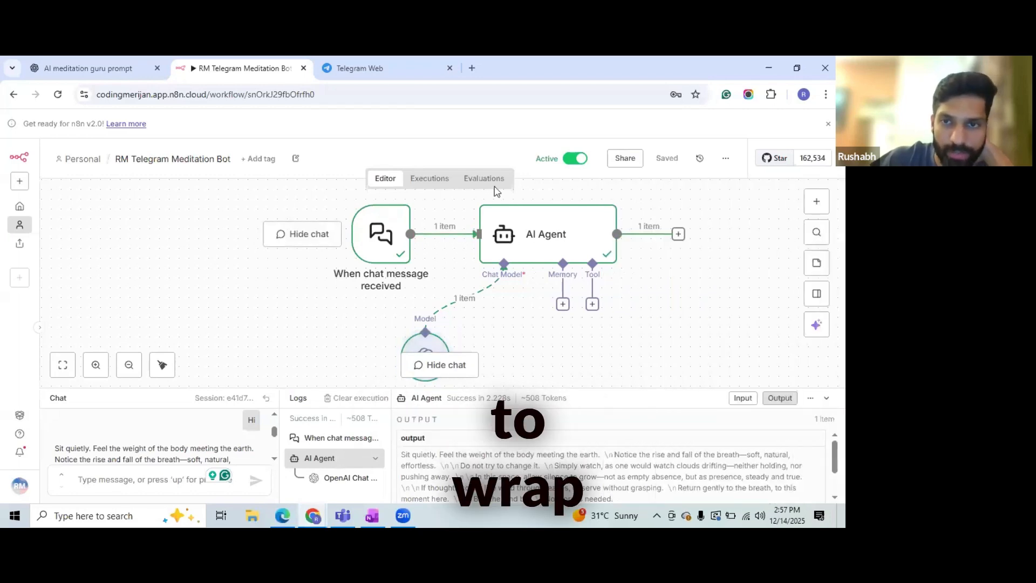